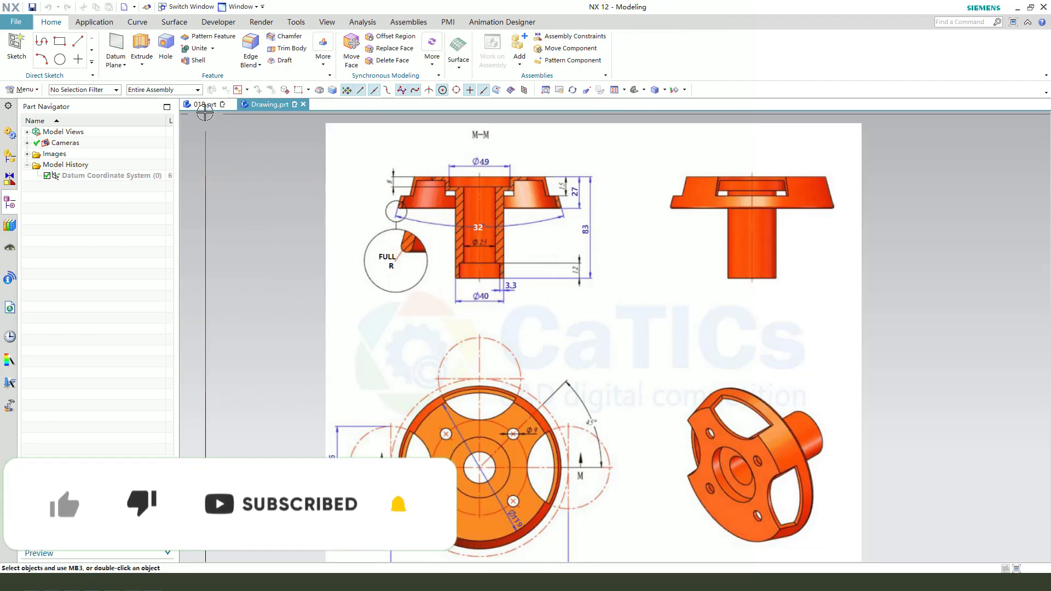
# - In part 018, start an Extrude with a sketch on the horizontal datum plane and draw an origin-centred circle about 57 mm in diameter
pyautogui.click(205, 104)
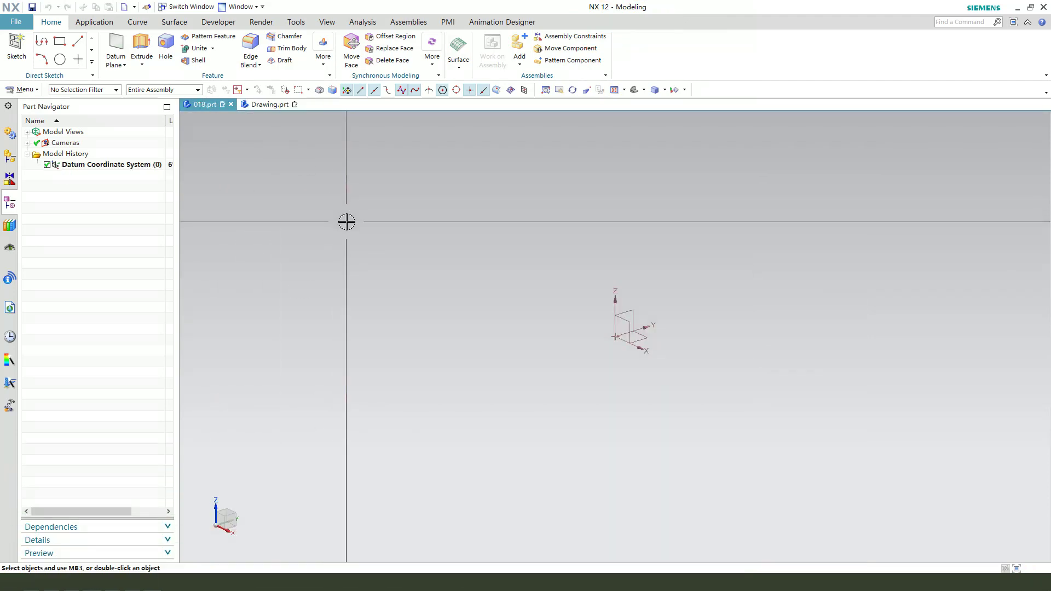
pyautogui.click(144, 50)
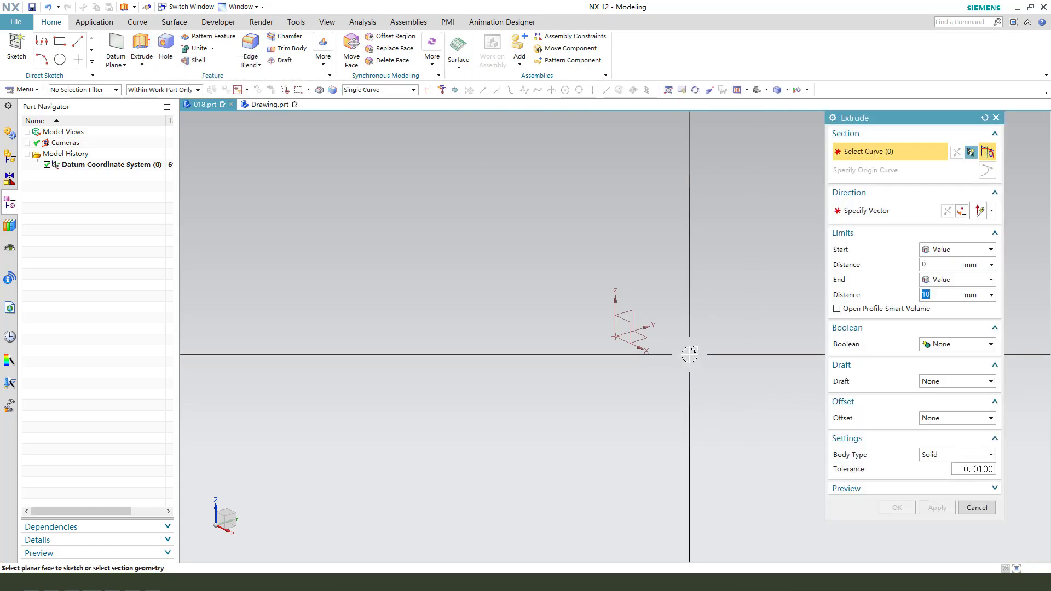
pyautogui.click(636, 330)
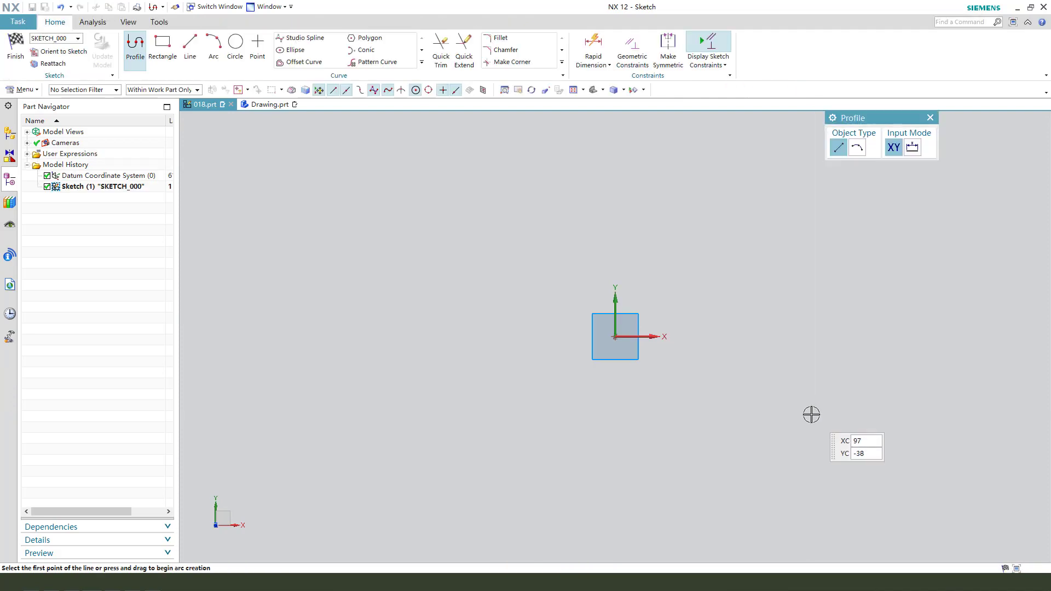
pyautogui.press('o')
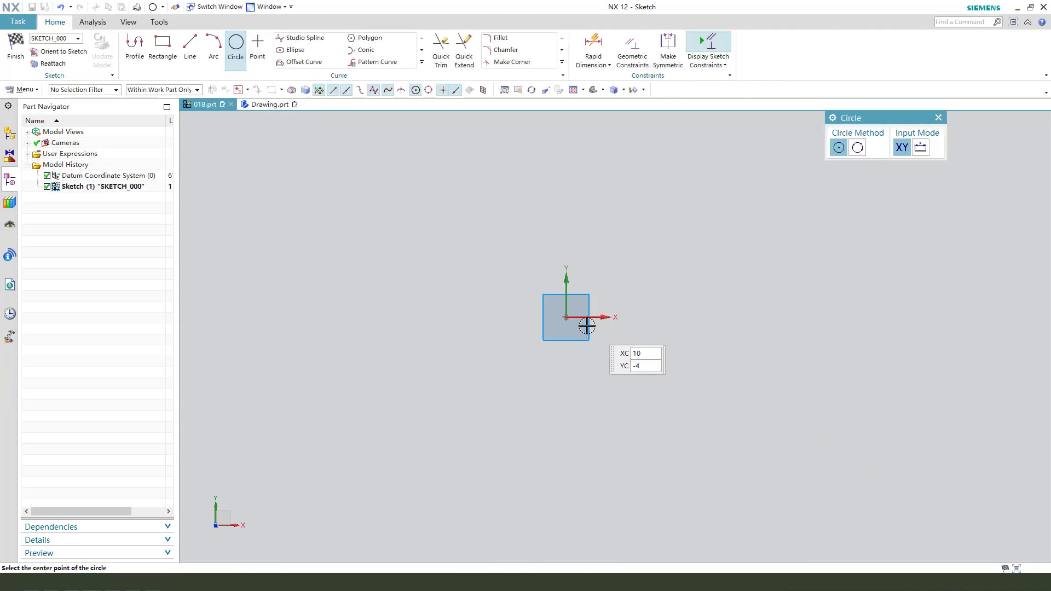
pyautogui.click(566, 317)
pyautogui.click(623, 364)
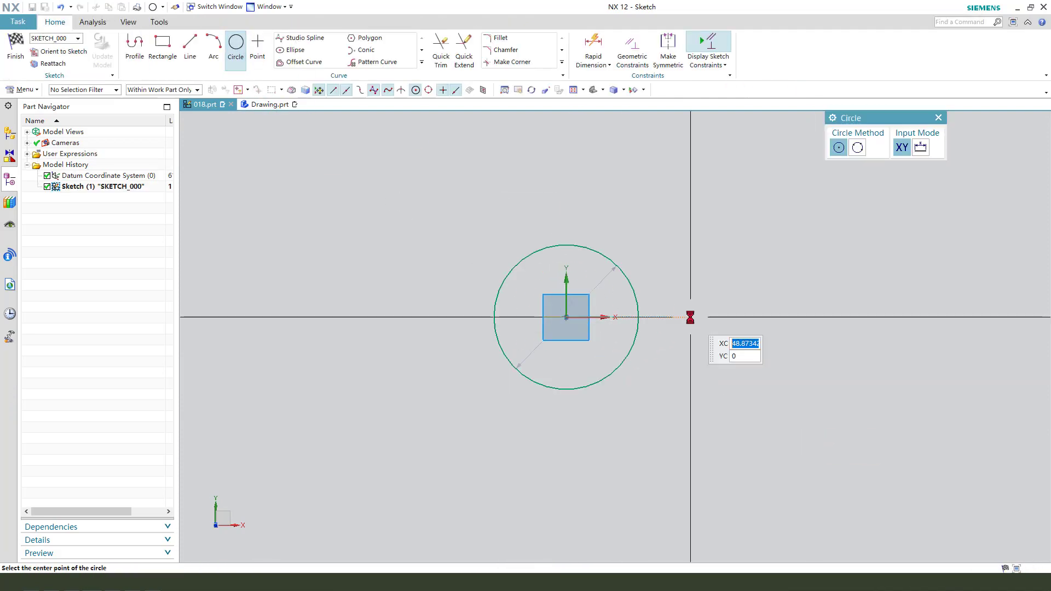
pyautogui.press('Escape')
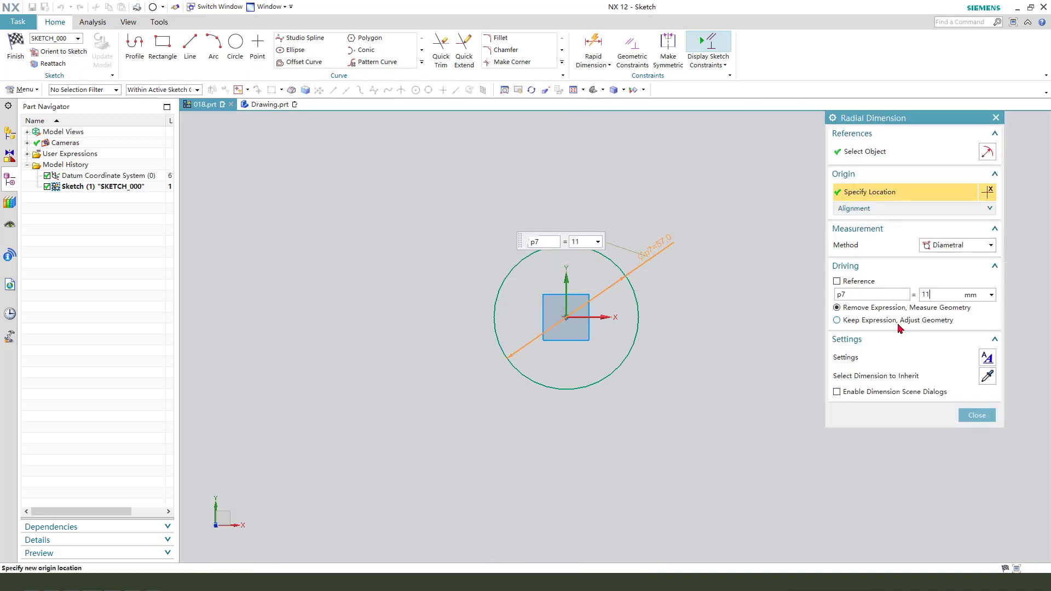
# - Set the circle's diameter to 119 mm, adjusting the geometry to the expression, and finish the sketch
pyautogui.click(898, 324)
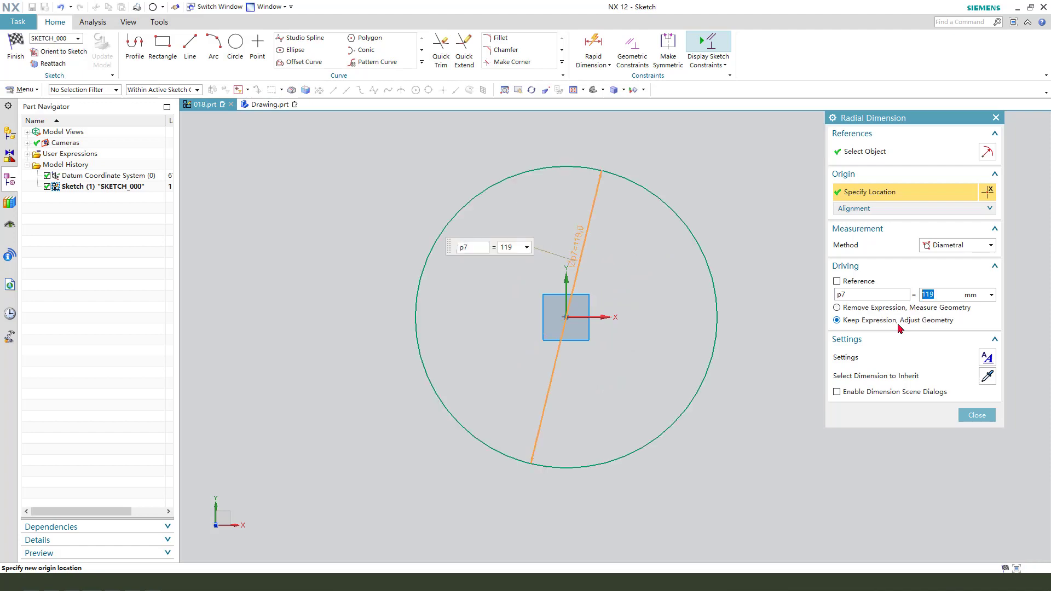
pyautogui.middleClick(760, 334)
pyautogui.scroll(-2, 438, 252)
pyautogui.click(16, 48)
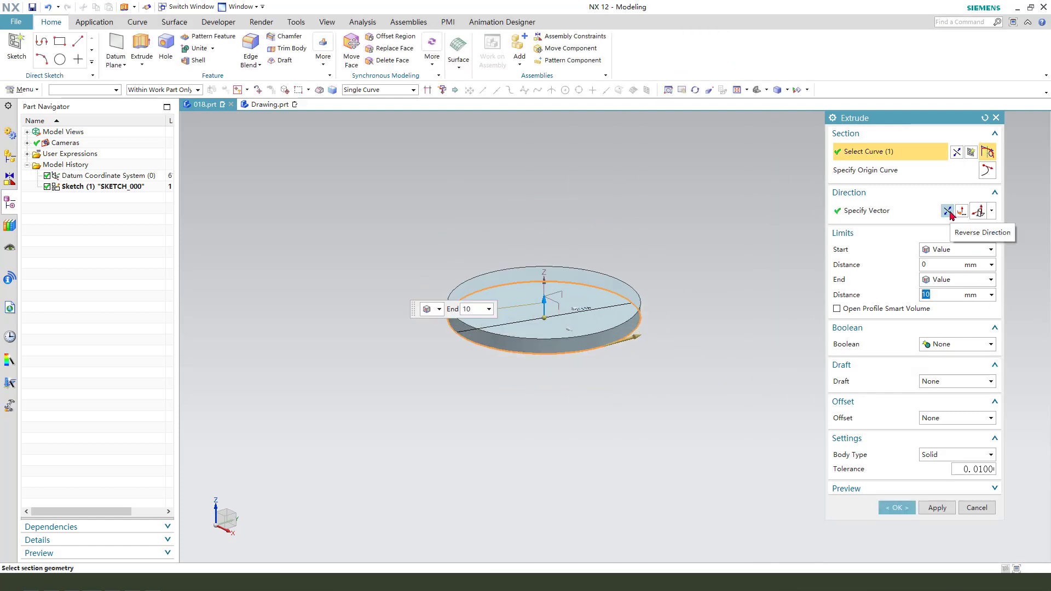
# - Extrude the circle 27 mm downward as a solid with a draft from the start limit at an angle of -16°
pyautogui.click(948, 211)
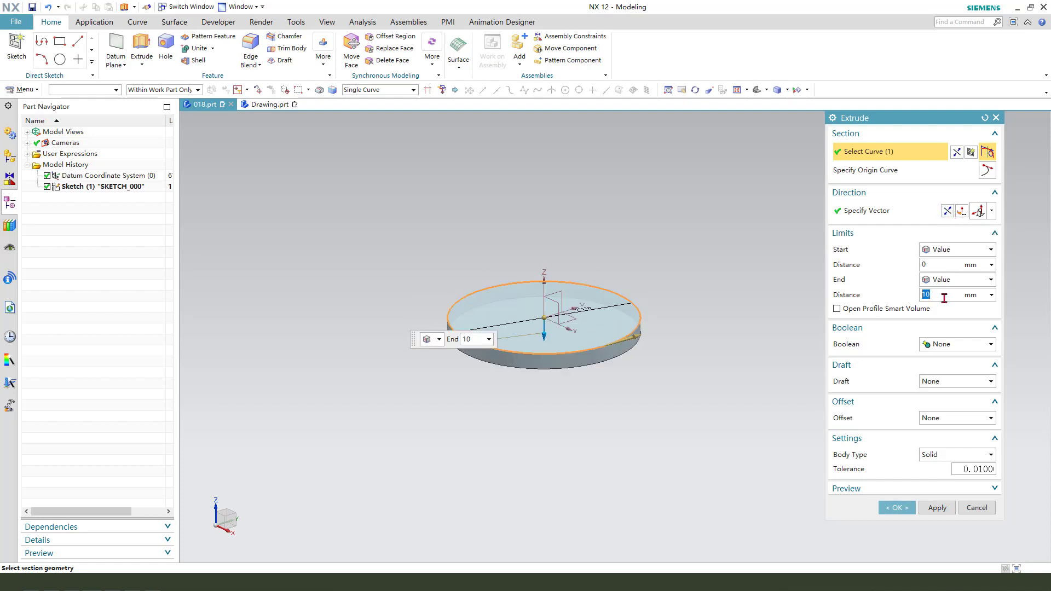
pyautogui.write('7')
pyautogui.press('Return')
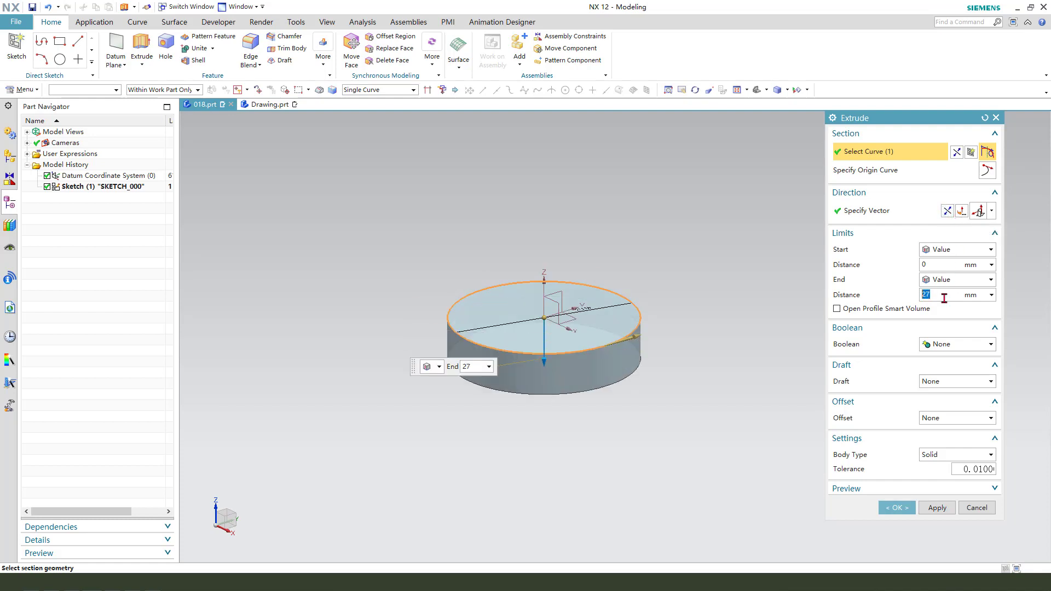
pyautogui.click(953, 382)
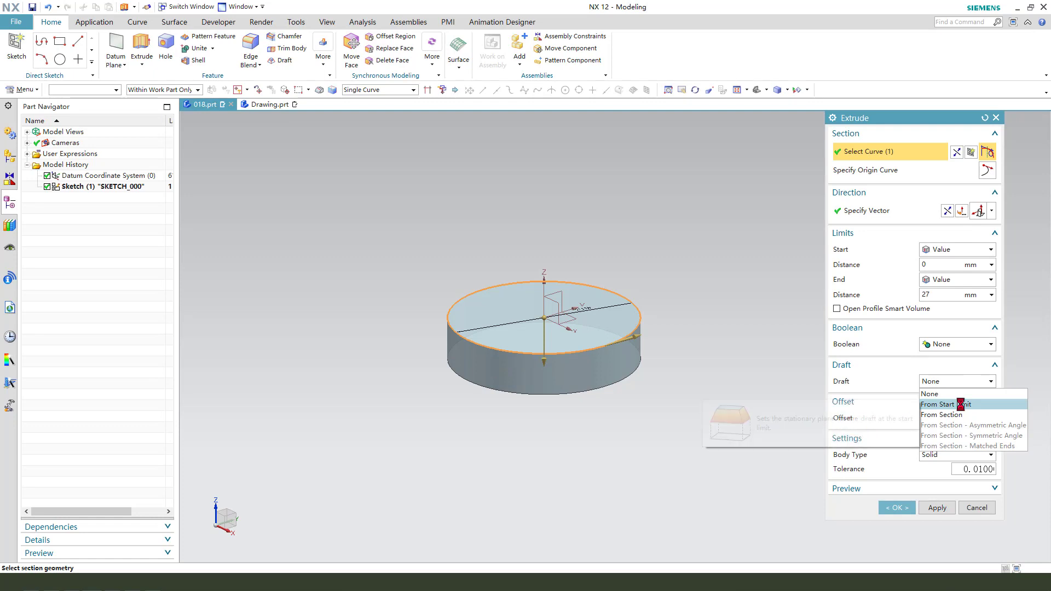
pyautogui.click(962, 408)
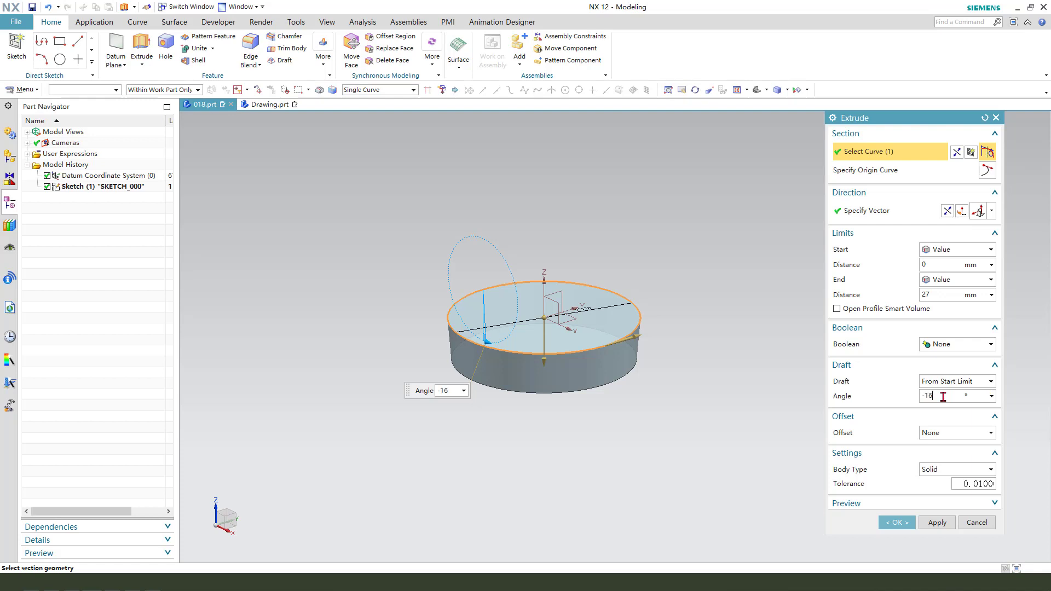
pyautogui.press('Return')
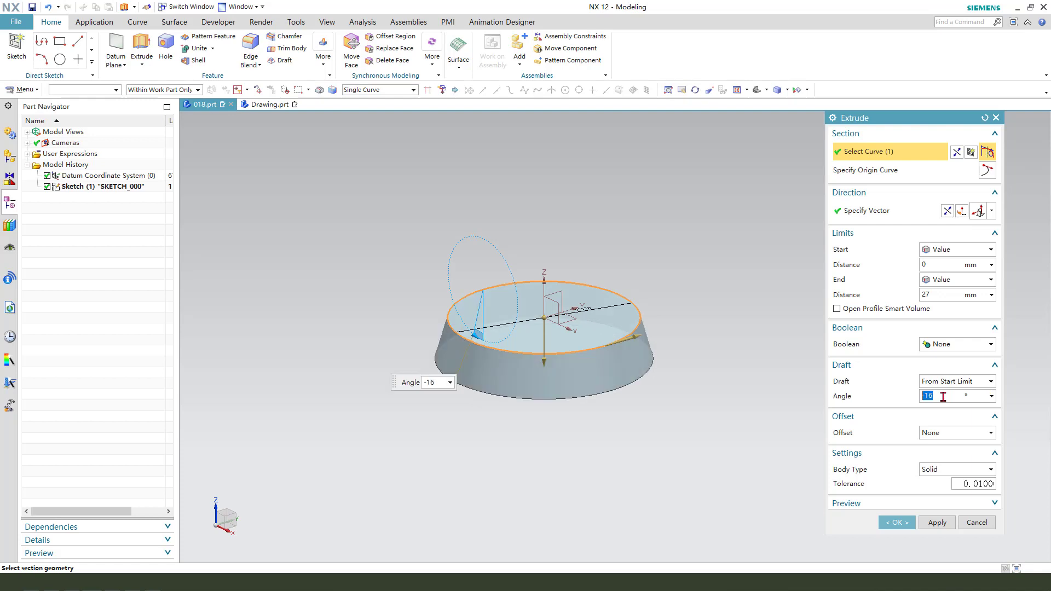
pyautogui.click(900, 523)
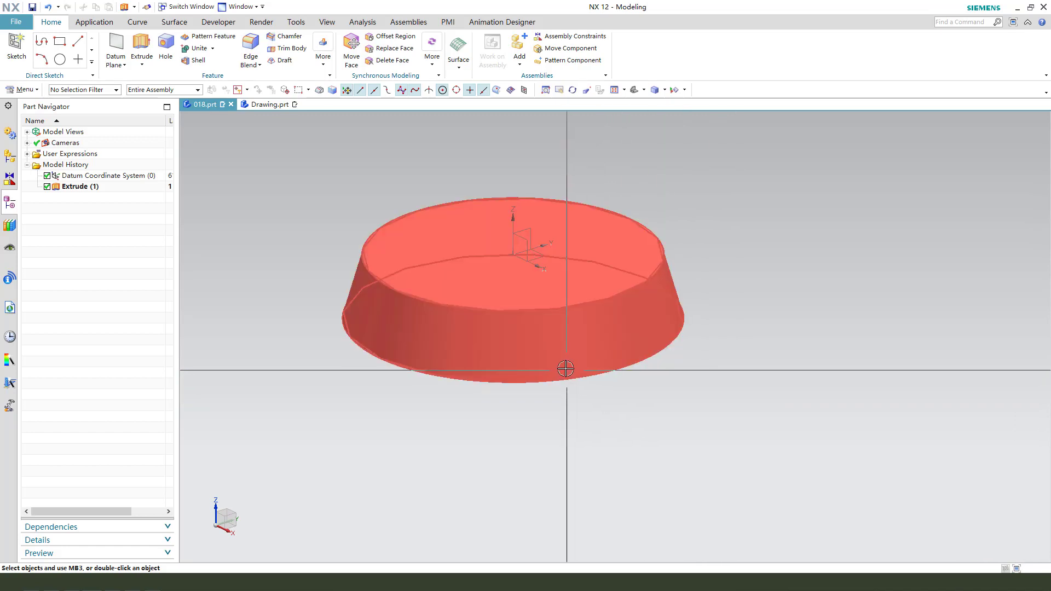
# - Shell the tapered disc to a 3.3 mm thickness, removing its larger underside face
pyautogui.scroll(-2, 569, 255)
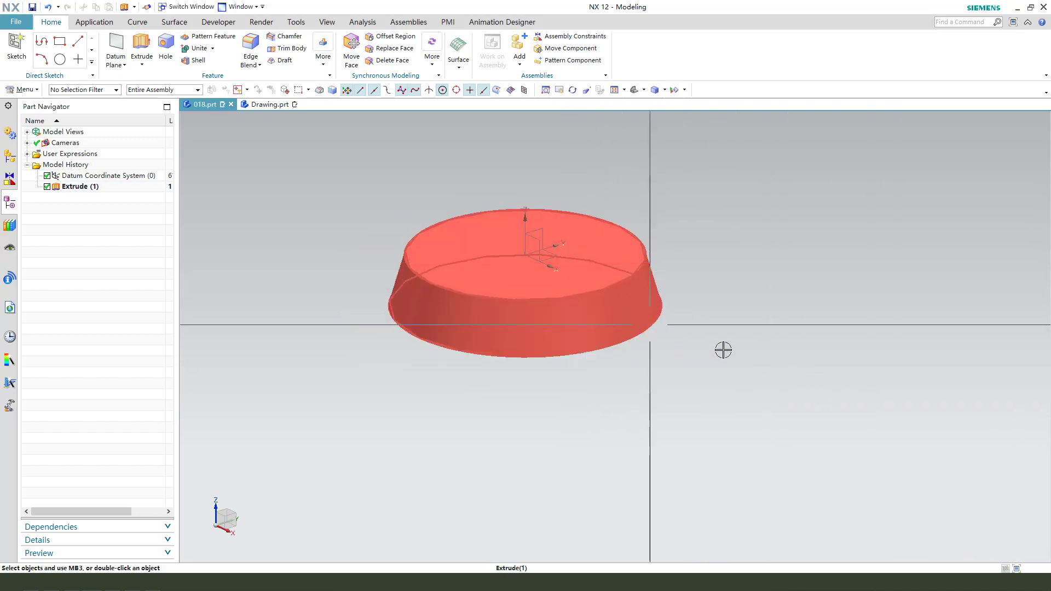
pyautogui.moveTo(716, 356); pyautogui.dragTo(790, 268, button='middle')
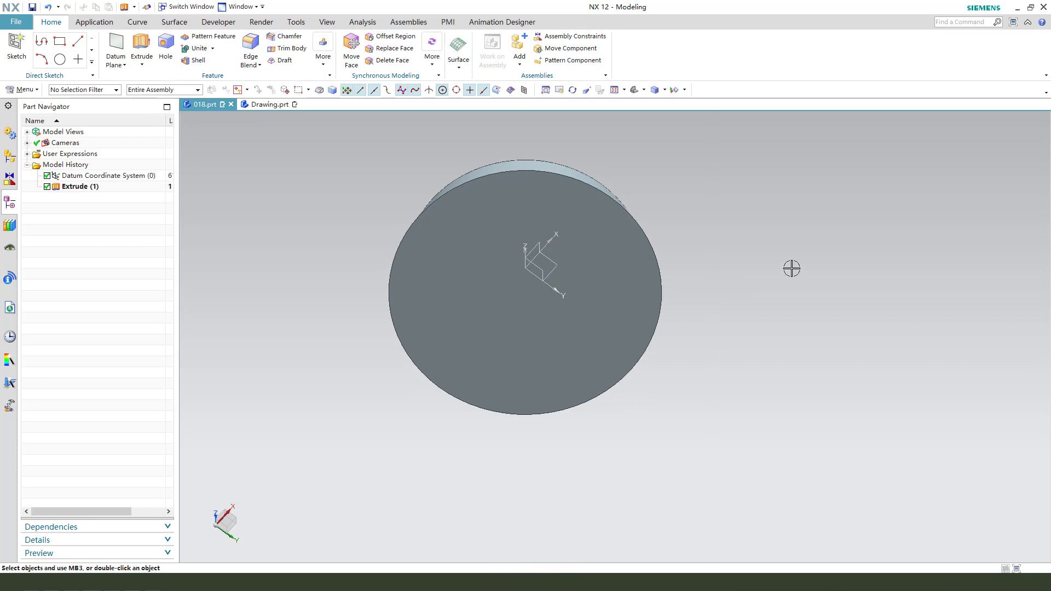
pyautogui.click(200, 61)
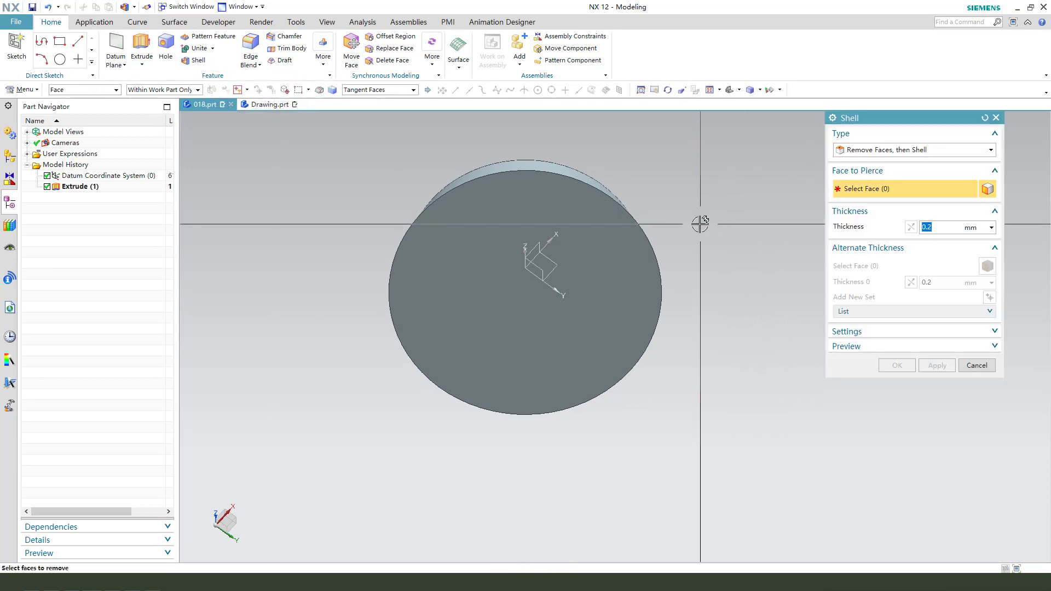
pyautogui.moveTo(699, 220); pyautogui.dragTo(570, 247, button='middle')
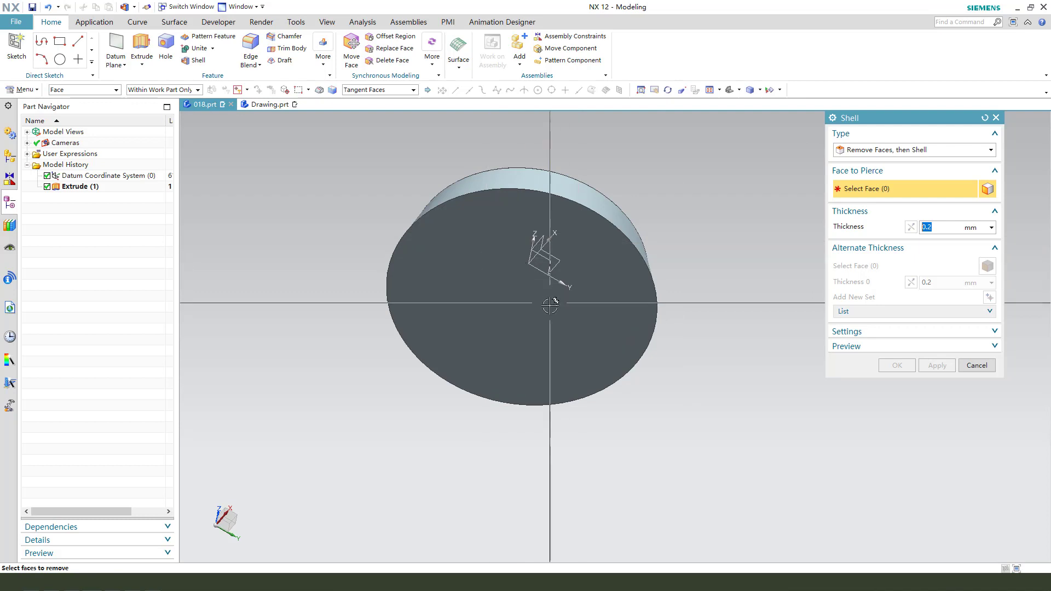
pyautogui.click(488, 207)
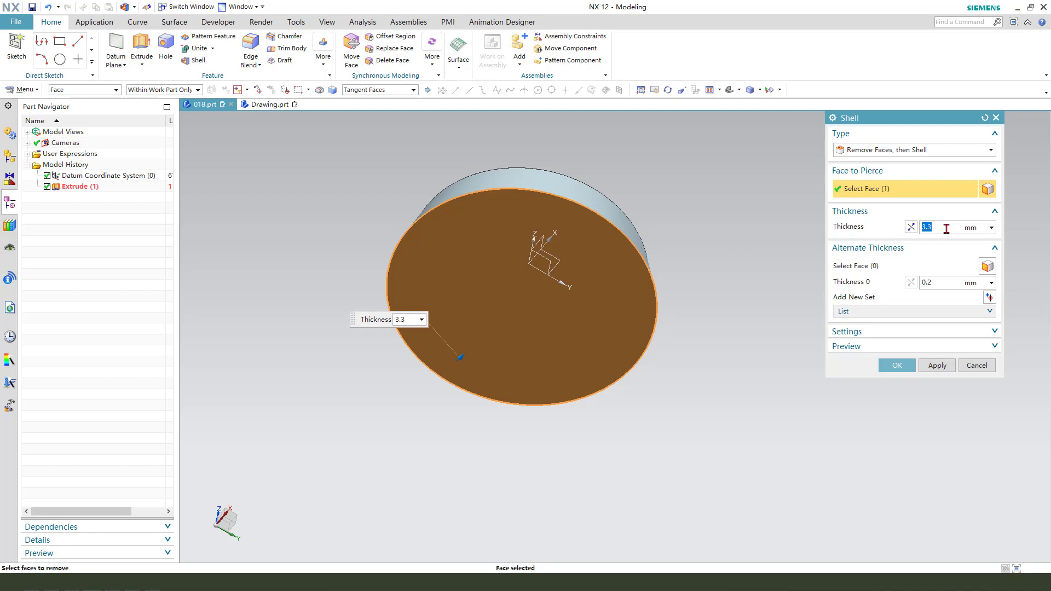
pyautogui.click(897, 365)
pyautogui.moveTo(847, 342); pyautogui.dragTo(624, 419, button='middle')
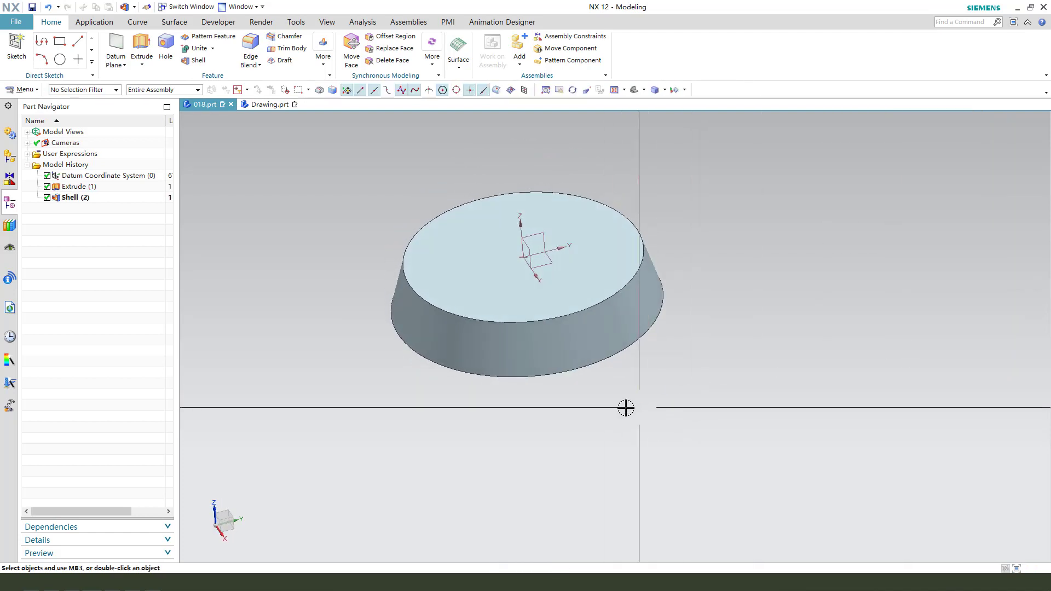
# - Check the central hub's outer diameter and overall height in Drawing.prt, and return to 018.prt
pyautogui.click(263, 105)
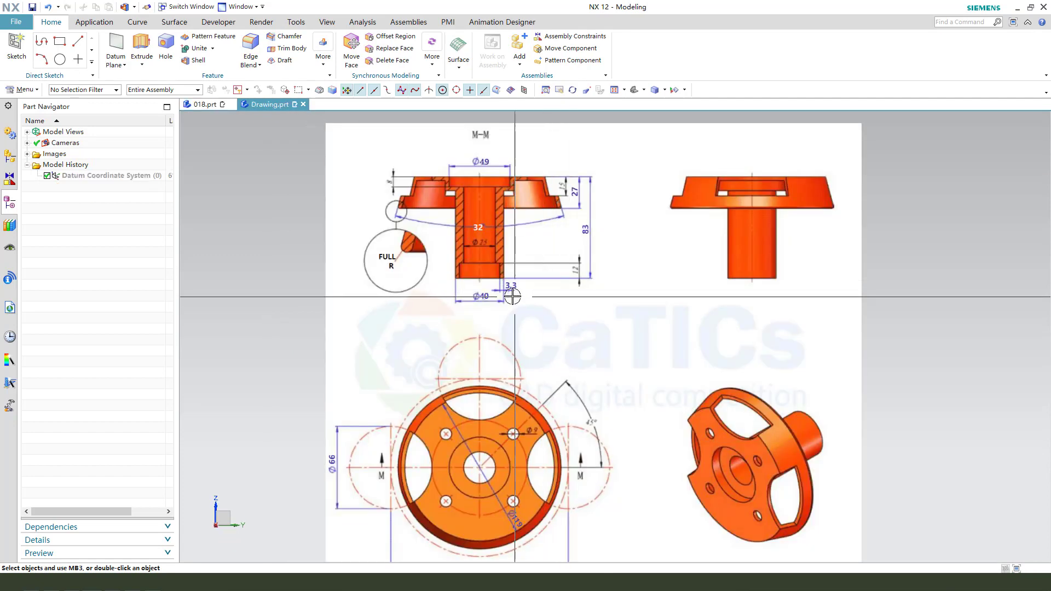
pyautogui.moveTo(513, 304); pyautogui.dragTo(438, 284)
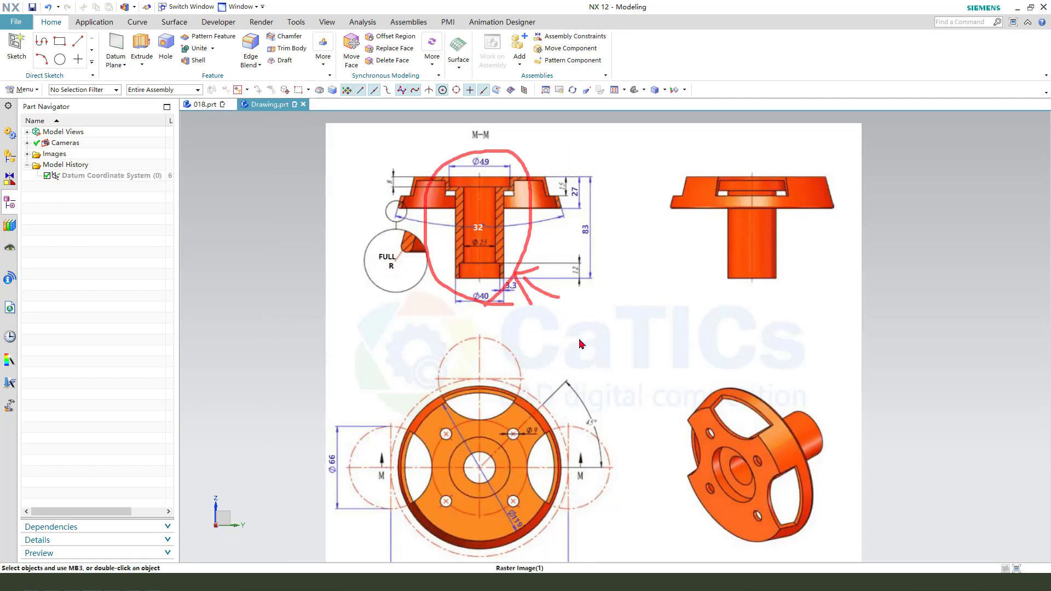
pyautogui.press('Escape')
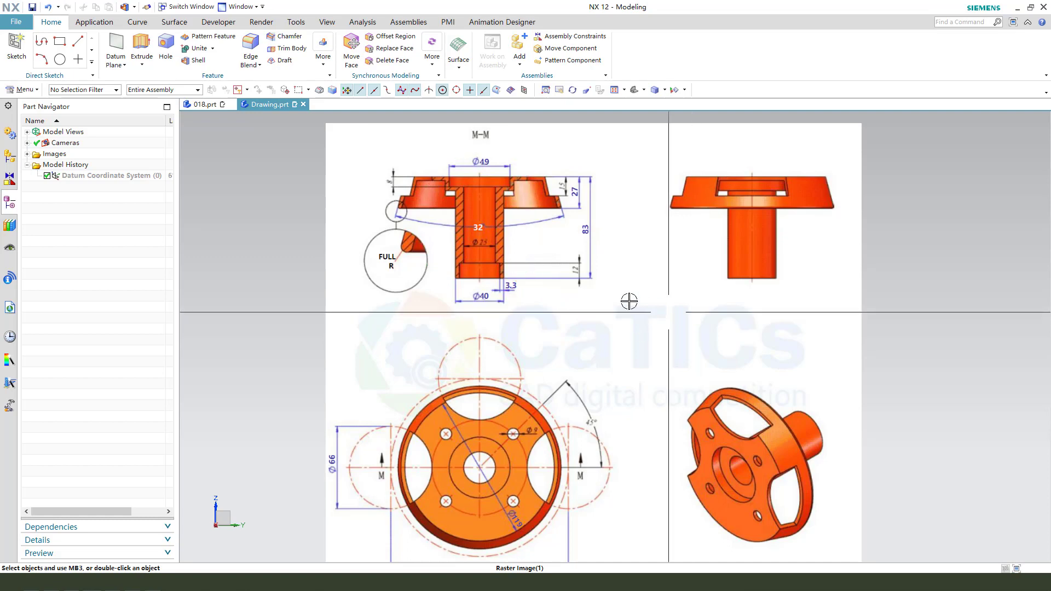
pyautogui.moveTo(488, 288); pyautogui.dragTo(483, 320)
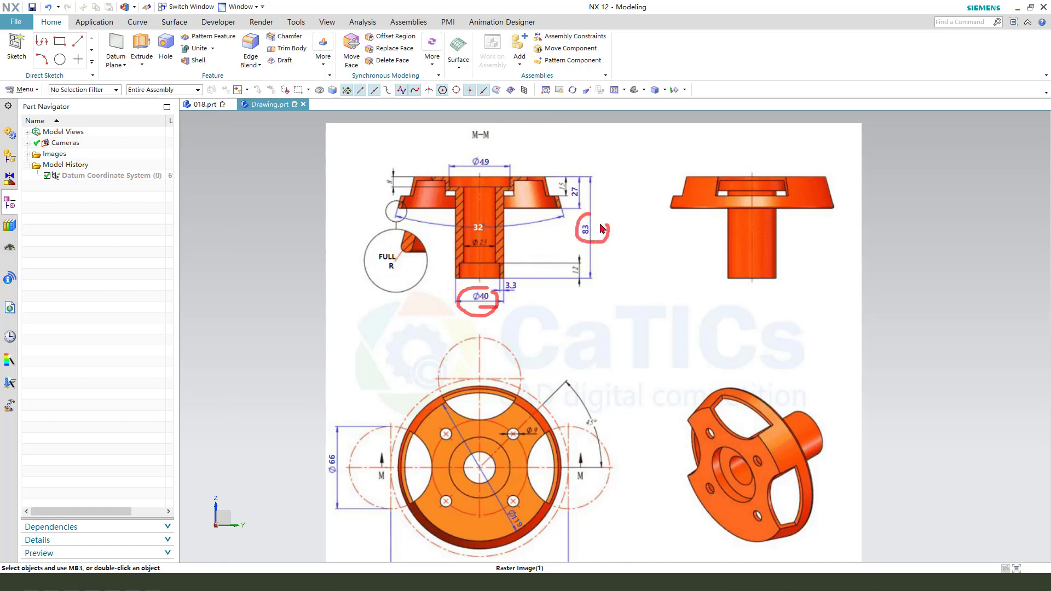
pyautogui.press('Escape')
pyautogui.click(203, 104)
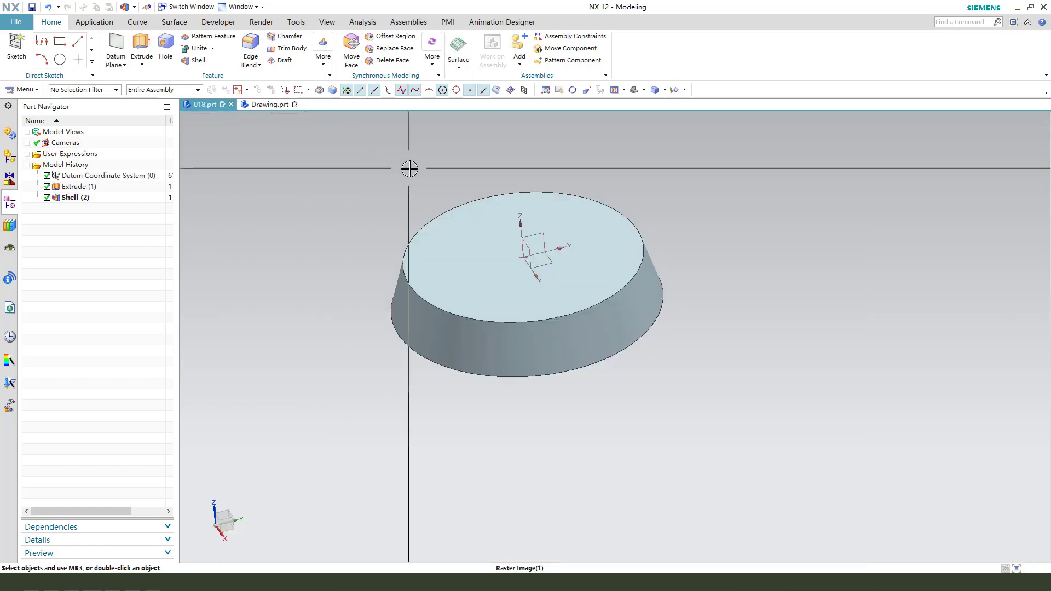
# - Start an Extrude with a sketch on the disc's top face and draw an origin-centred circle about 187 mm in diameter
pyautogui.click(142, 46)
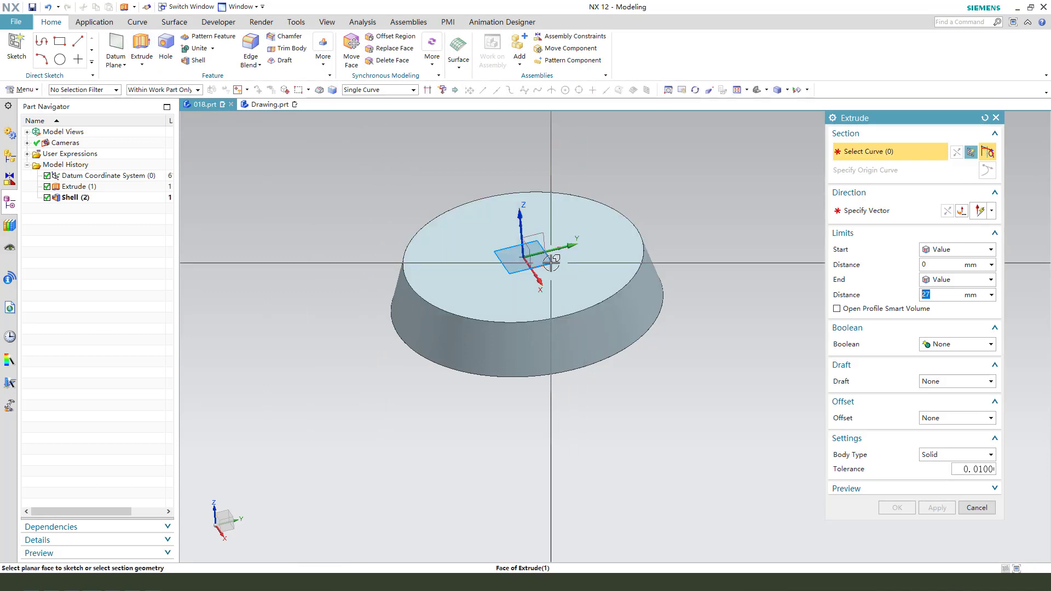
pyautogui.click(552, 264)
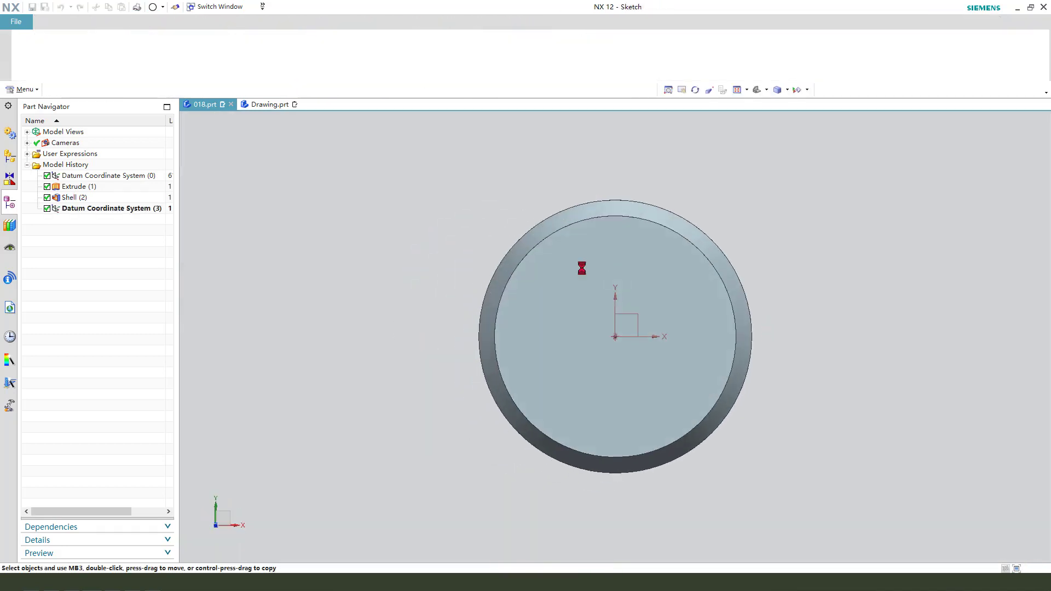
pyautogui.click(235, 44)
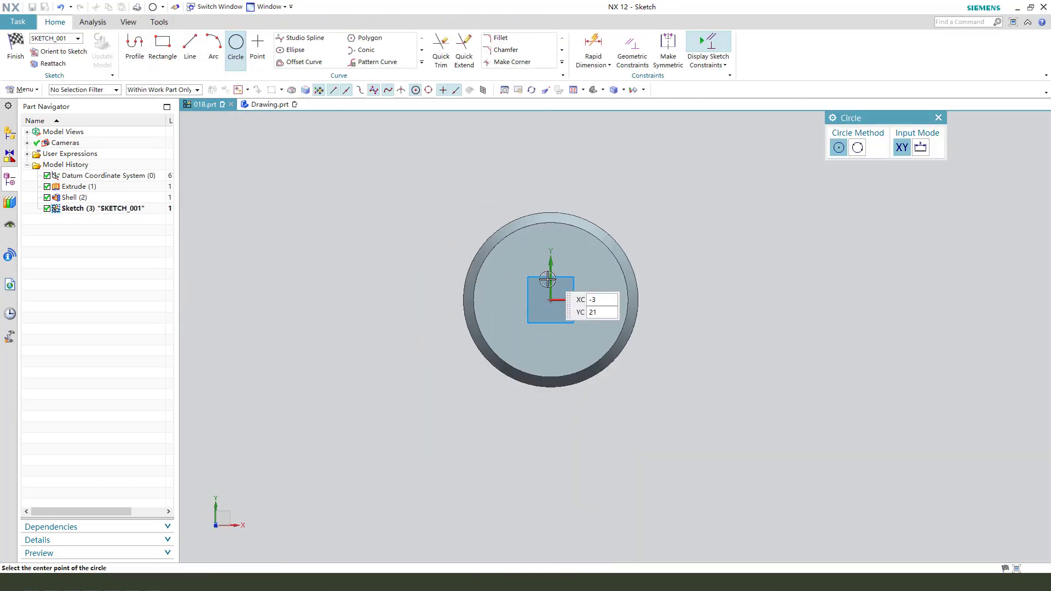
pyautogui.click(551, 300)
pyautogui.click(656, 241)
pyautogui.press('Escape')
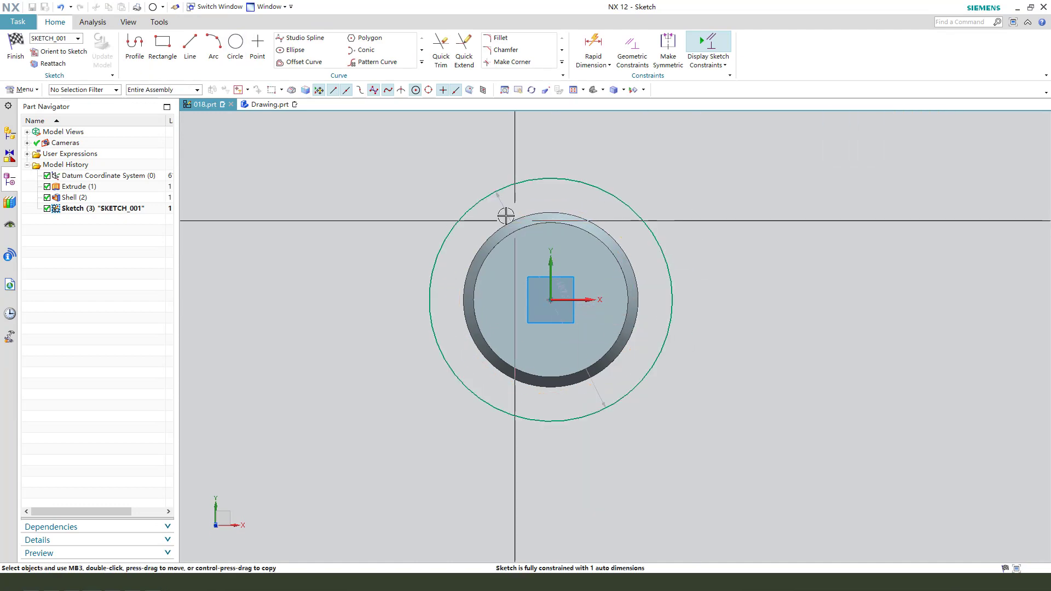
# - Set the hub circle's diameter to 40 mm and finish the sketch
pyautogui.moveTo(505, 212); pyautogui.dragTo(634, 173)
pyautogui.doubleClick(633, 173)
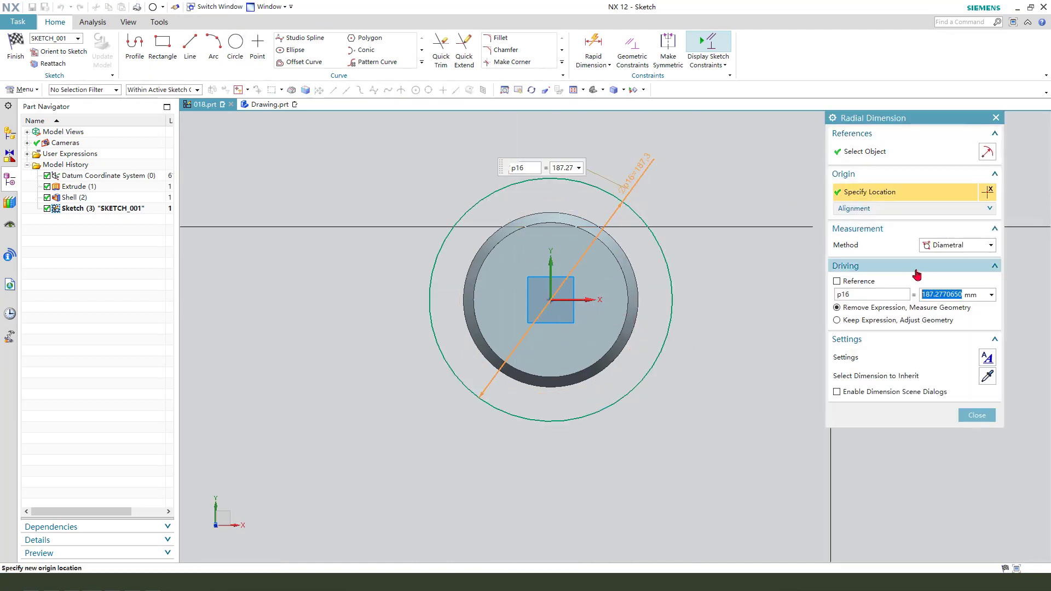
pyautogui.write('40')
pyautogui.press('Return')
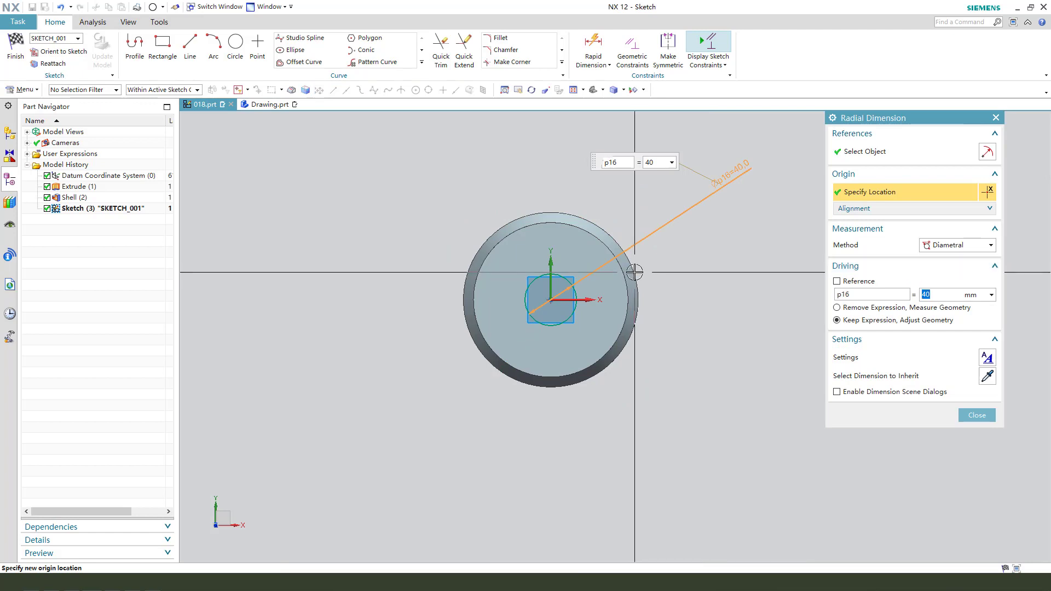
pyautogui.click(16, 46)
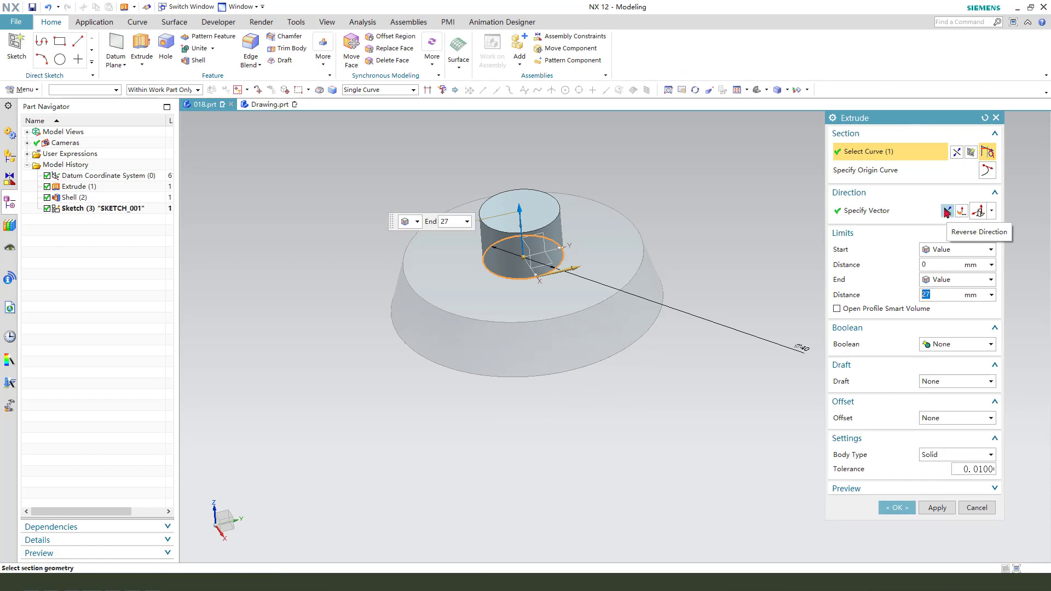
# - Extrude the hub circle 83 mm downward and unite it with the shelled disc
pyautogui.click(946, 212)
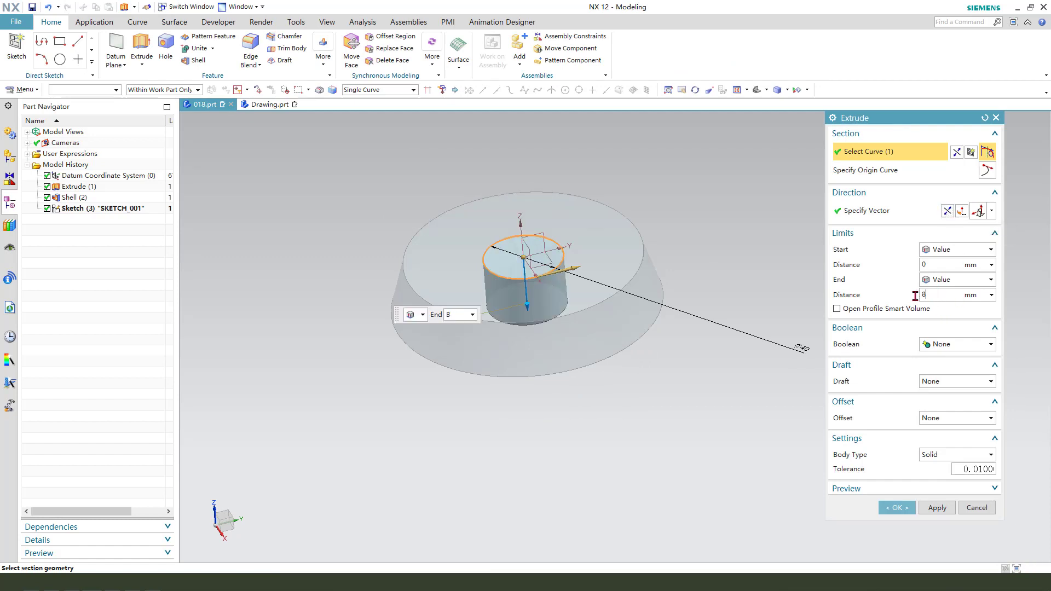
pyautogui.press('Return')
pyautogui.moveTo(680, 409); pyautogui.dragTo(794, 366, button='middle')
pyautogui.click(950, 345)
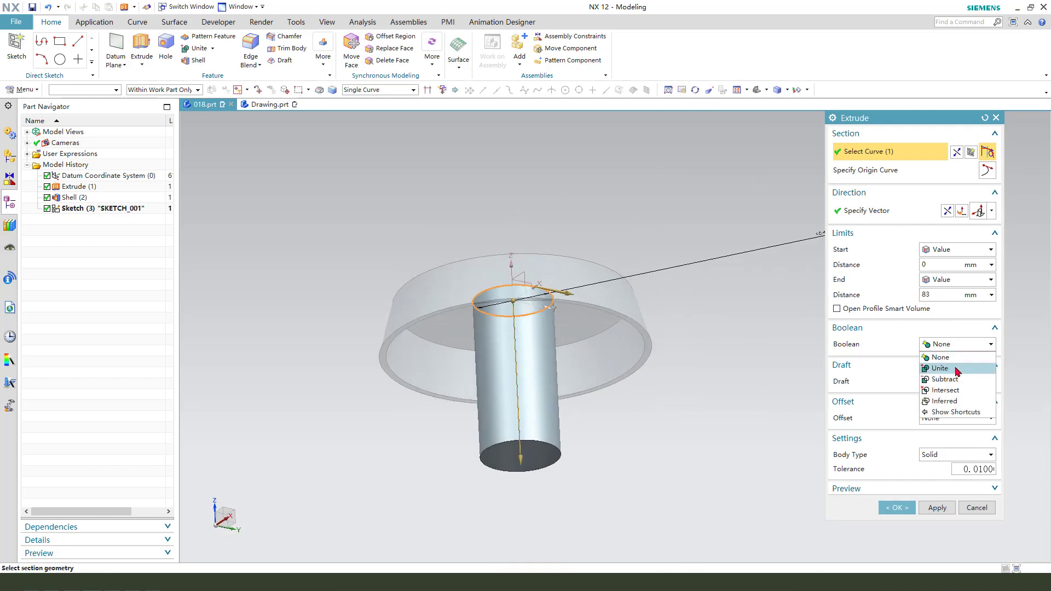
pyautogui.click(955, 368)
pyautogui.click(895, 526)
pyautogui.moveTo(705, 427); pyautogui.dragTo(495, 331, button='middle')
pyautogui.click(141, 65)
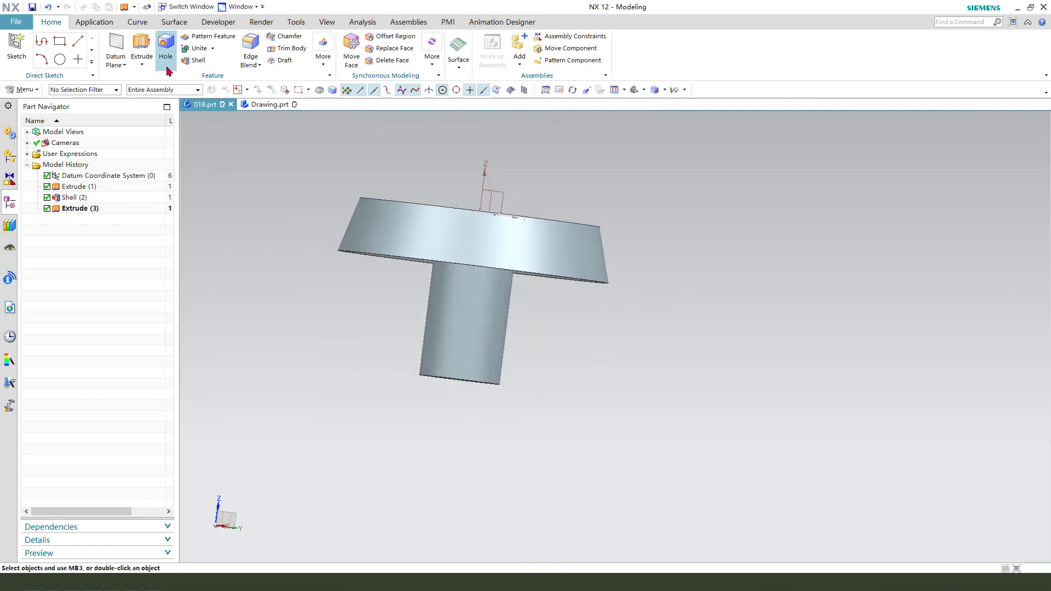
# - Start a Revolve with a new section sketch on the YZ datum plane
pyautogui.click(158, 93)
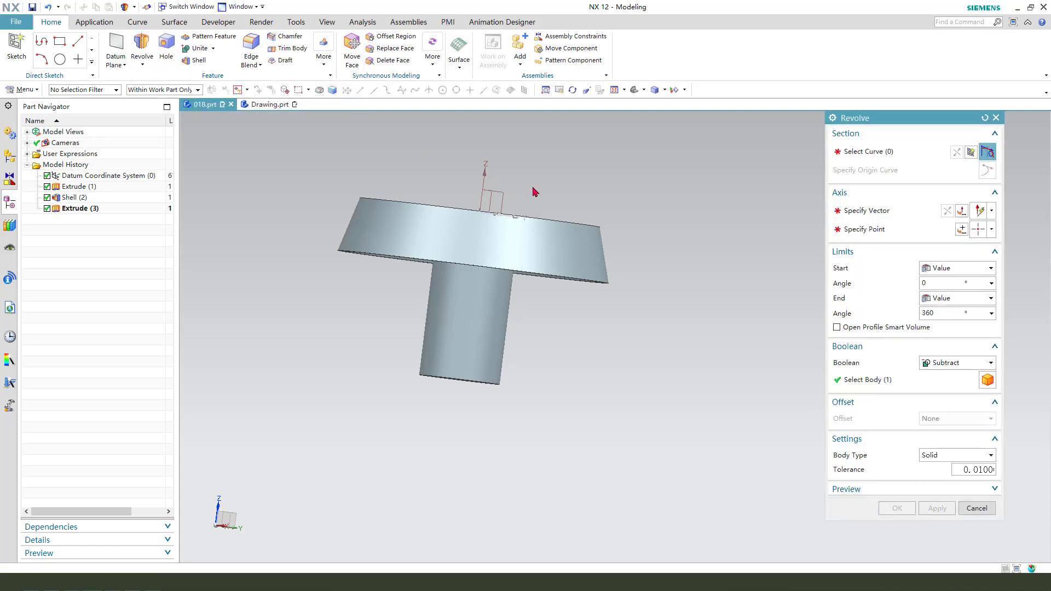
pyautogui.moveTo(537, 328); pyautogui.dragTo(504, 194, button='middle')
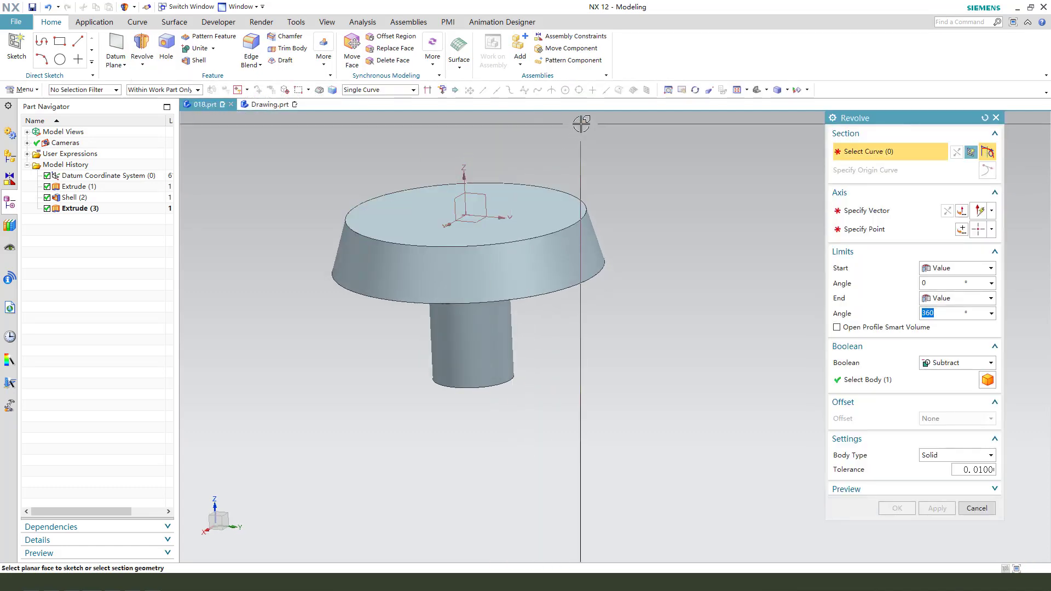
pyautogui.scroll(-3, 565, 190)
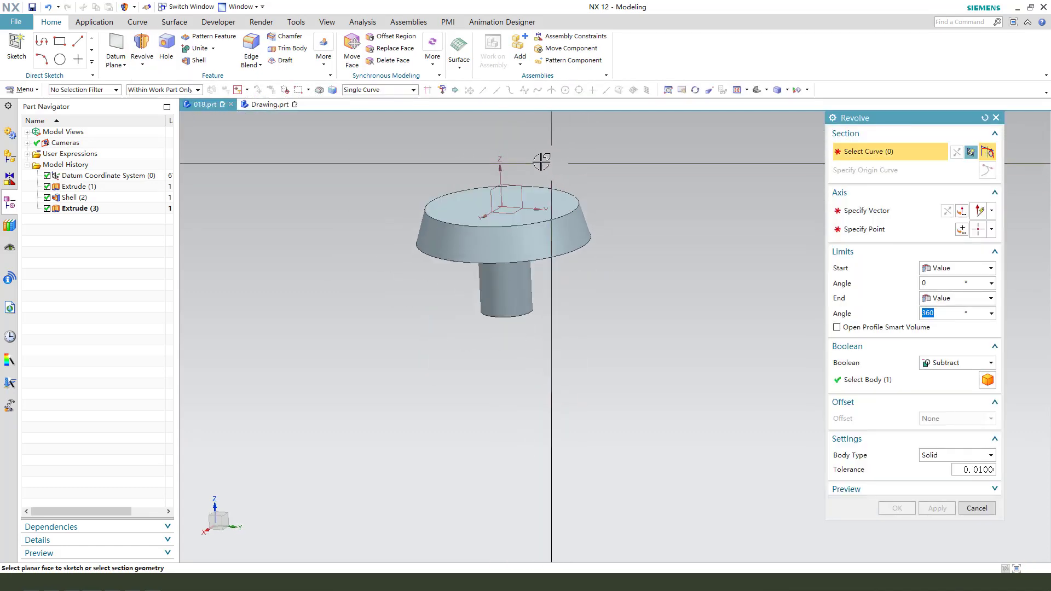
pyautogui.click(519, 186)
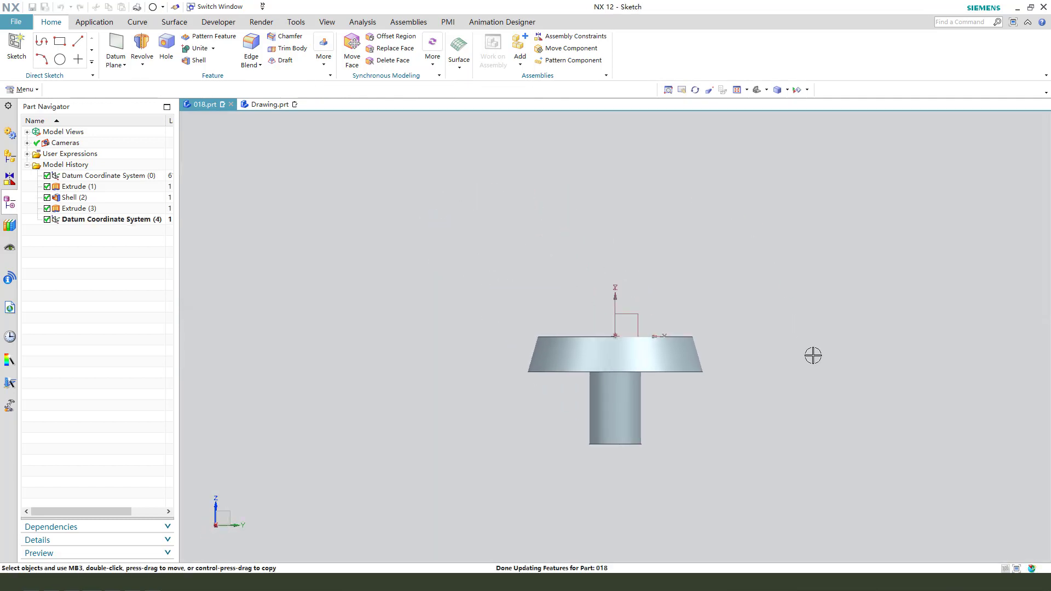
pyautogui.scroll(2, 479, 327)
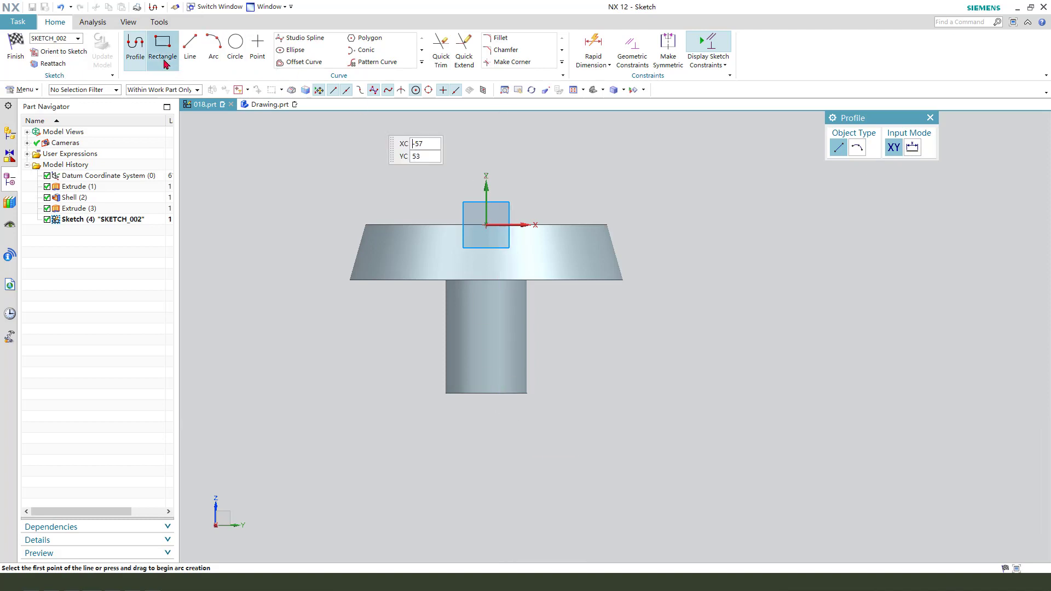
# - Sketch an open stepped profile from below the hub up through the disc, with a ledge about 19 mm wide and 14 mm below the top face
pyautogui.click(512, 419)
pyautogui.scroll(2, 515, 363)
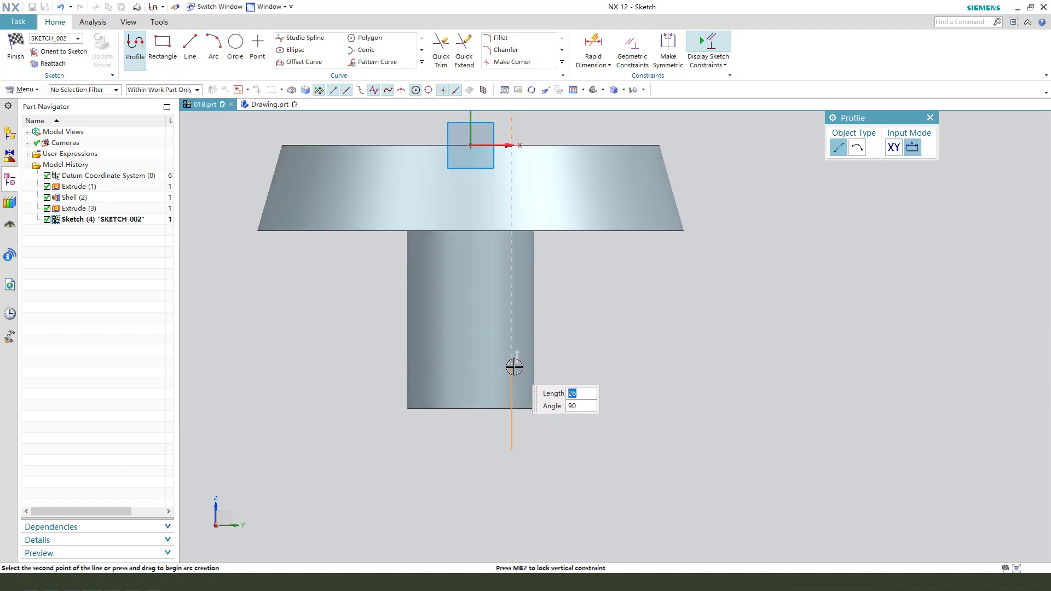
pyautogui.click(511, 366)
pyautogui.click(495, 364)
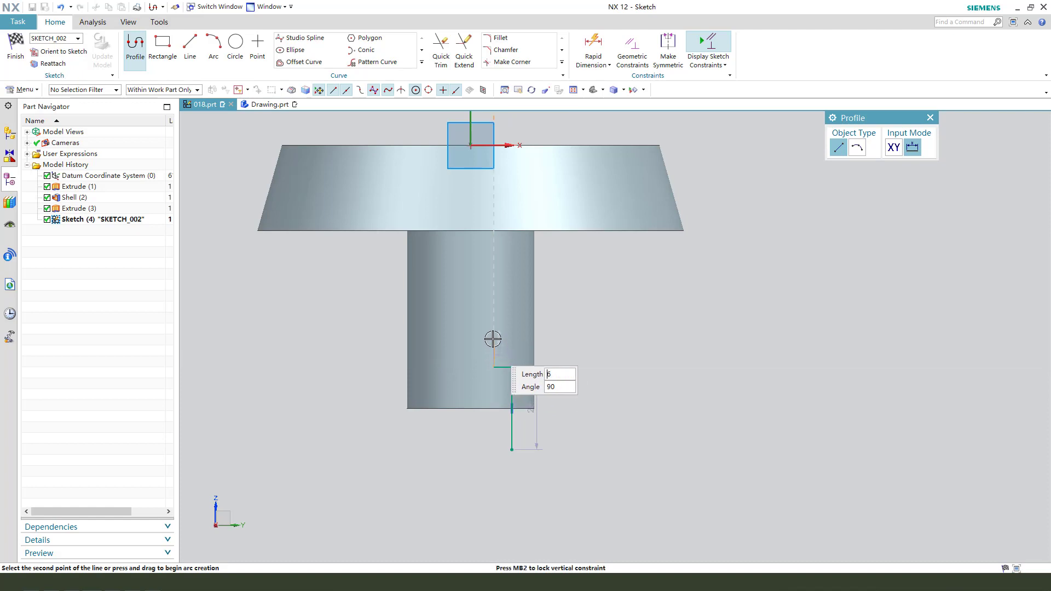
pyautogui.click(494, 190)
pyautogui.click(554, 190)
pyautogui.scroll(-2, 539, 218)
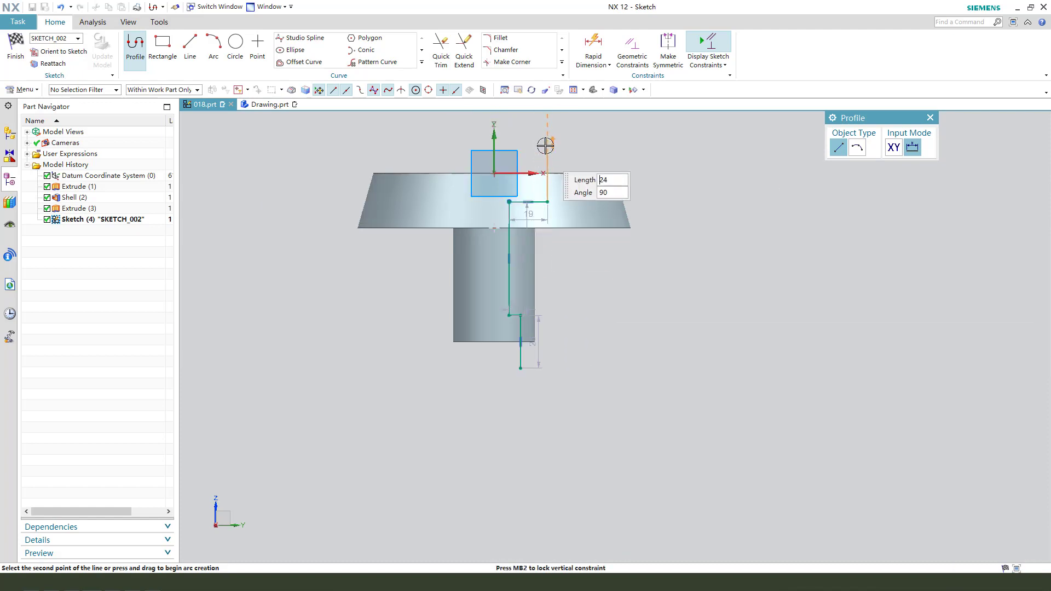
pyautogui.click(638, 144)
pyautogui.press('Escape')
pyautogui.press('Escape')
pyautogui.scroll(2, 591, 222)
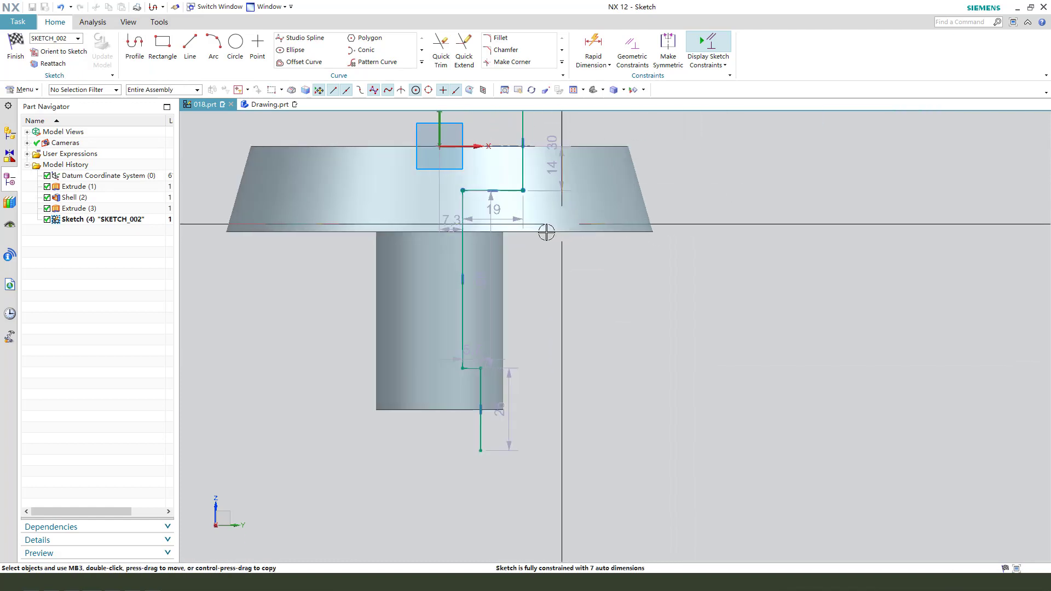
# - Set the distance from the hub axis to the profile's long inner vertical line to 25/2 mm
pyautogui.moveTo(417, 209); pyautogui.dragTo(419, 208)
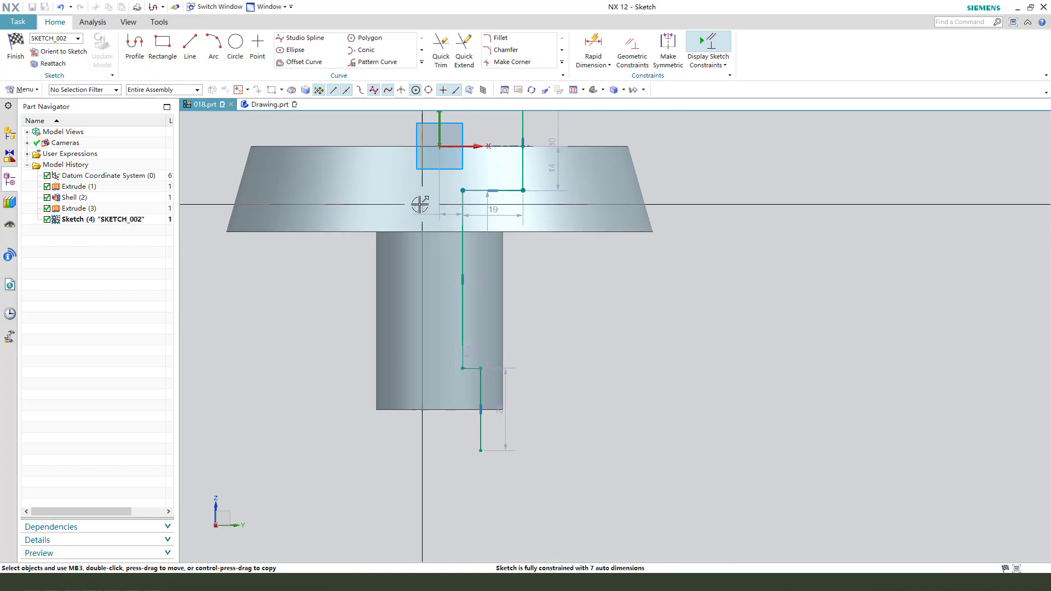
pyautogui.doubleClick(421, 208)
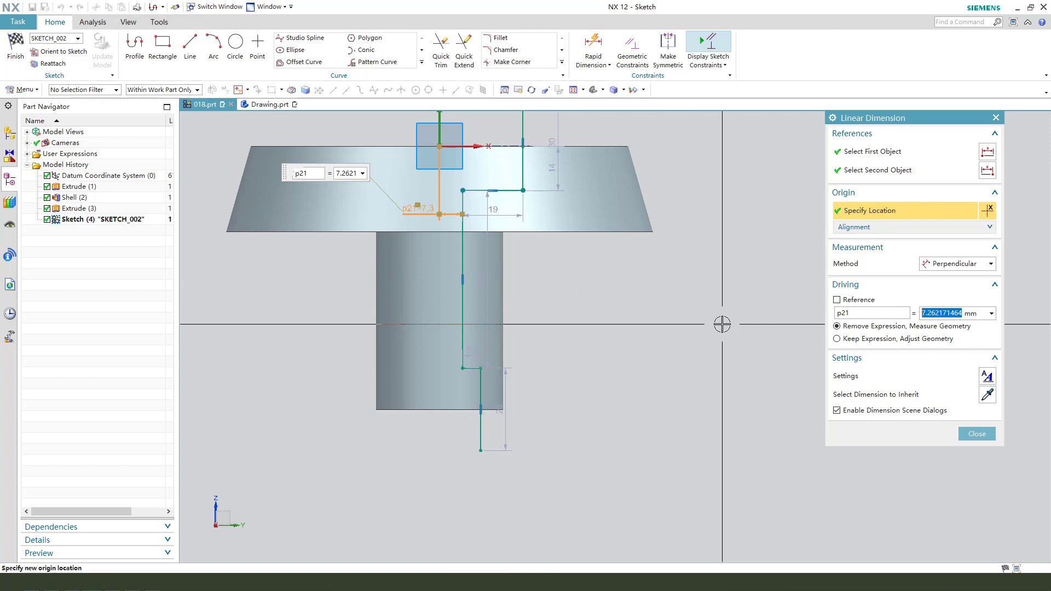
pyautogui.press('Return')
pyautogui.middleClick(608, 305)
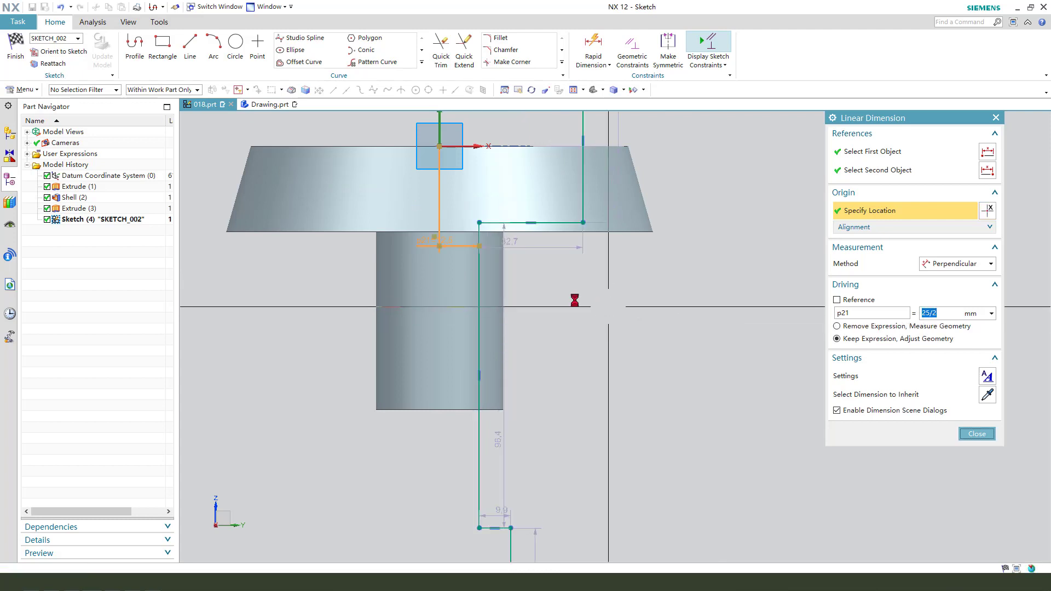
# - Move the profile's lower step corner up so that the step lies inside the hub near its bottom end
pyautogui.scroll(-2, 445, 258)
pyautogui.scroll(2, 479, 423)
pyautogui.moveTo(455, 431); pyautogui.dragTo(454, 265)
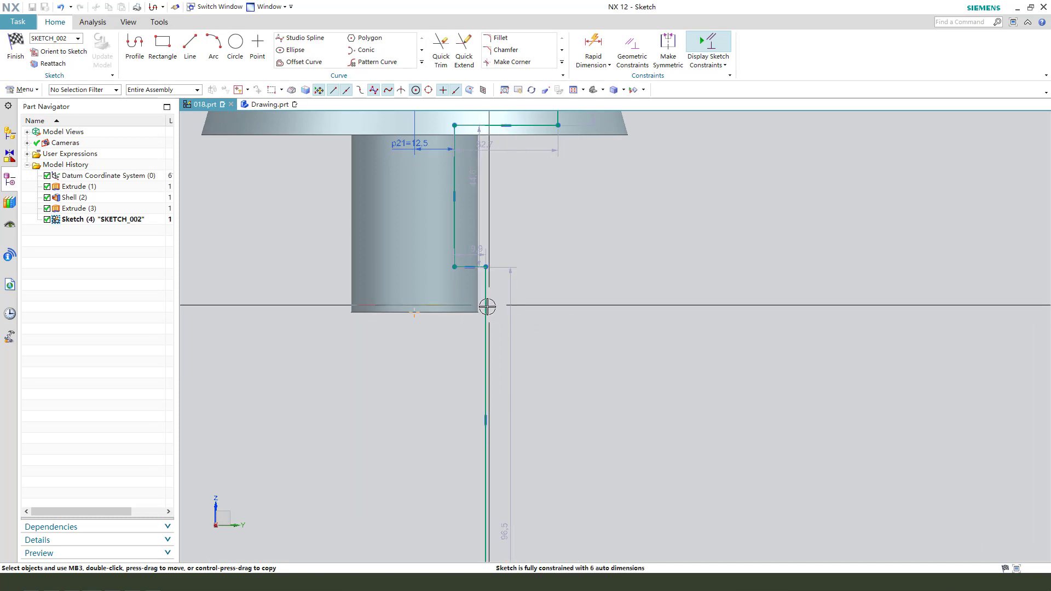
pyautogui.click(454, 266)
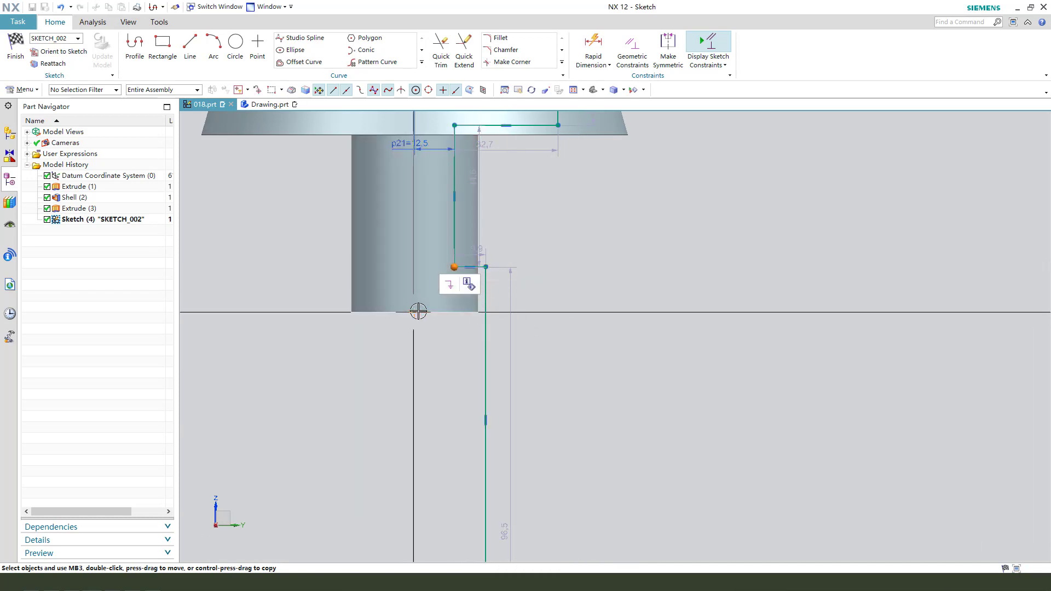
pyautogui.click(418, 311)
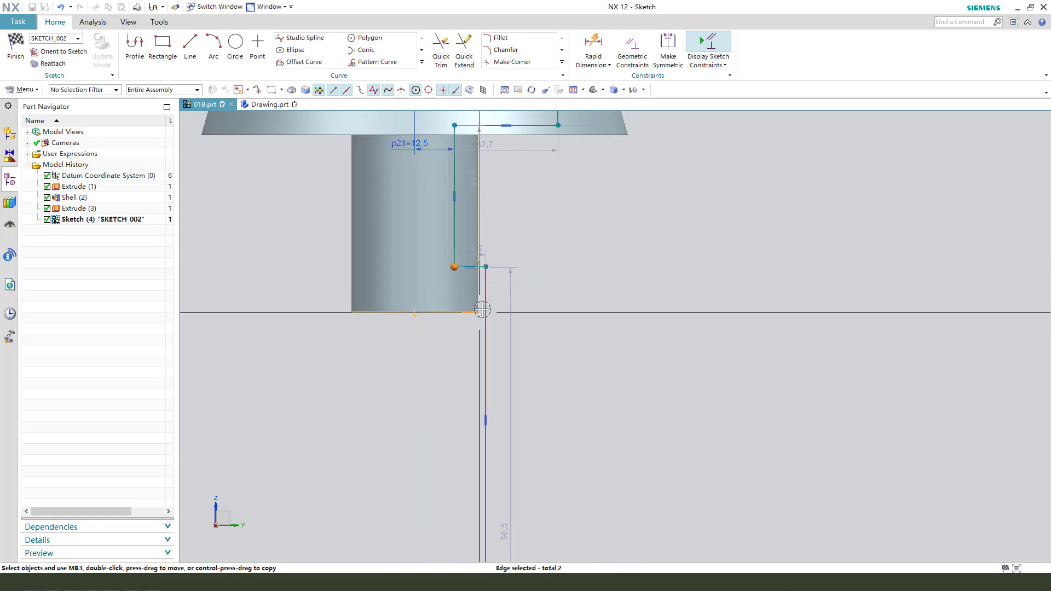
pyautogui.rightClick(456, 267)
pyautogui.click(710, 351)
pyautogui.press('Escape')
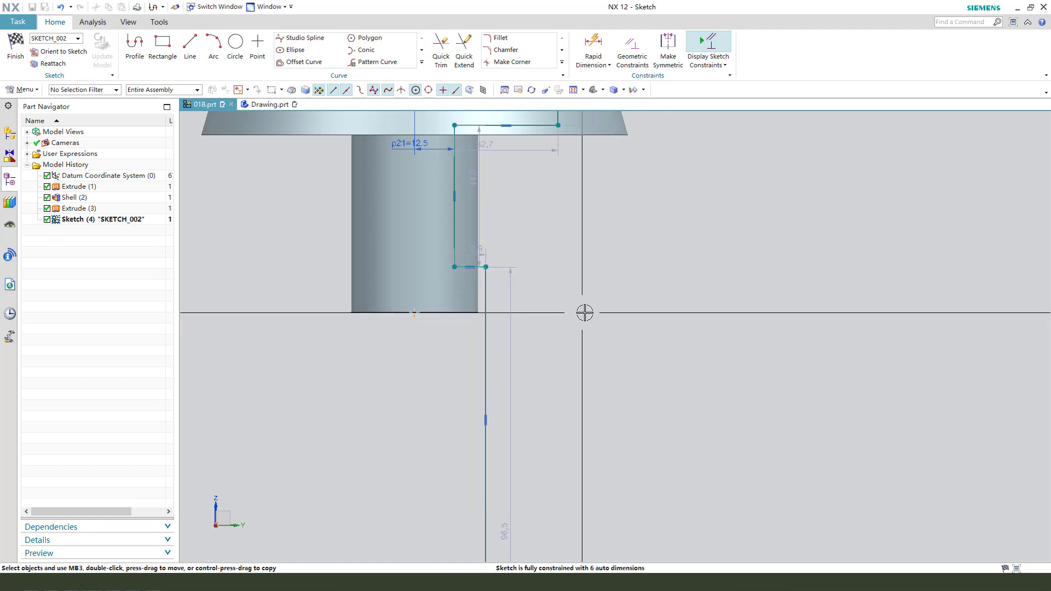
# - Dimension the height of the profile's lower step above the hub's bottom edge and set it to 12 mm
pyautogui.press('d')
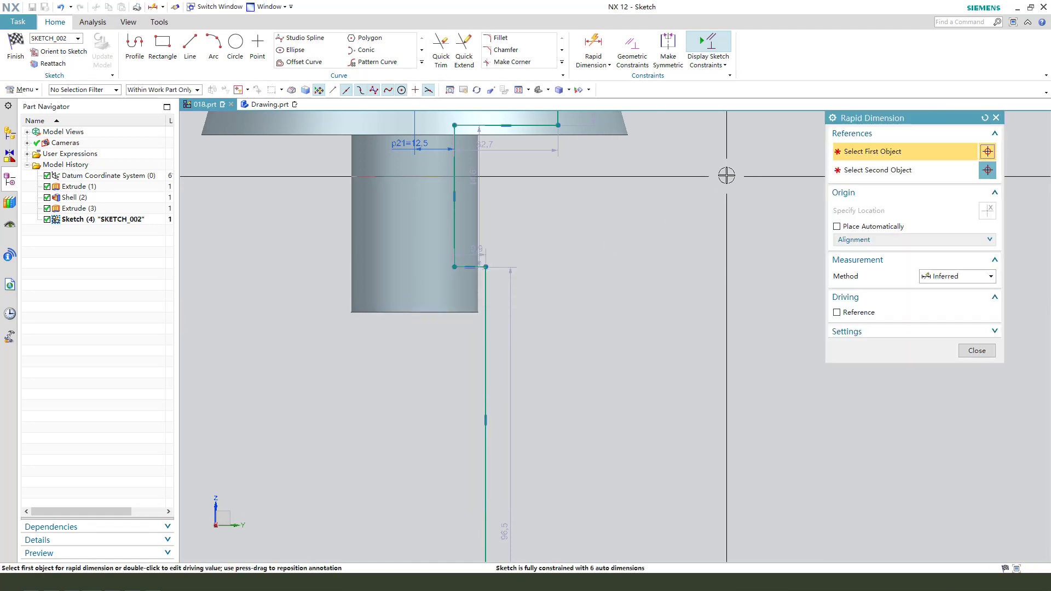
pyautogui.click(455, 266)
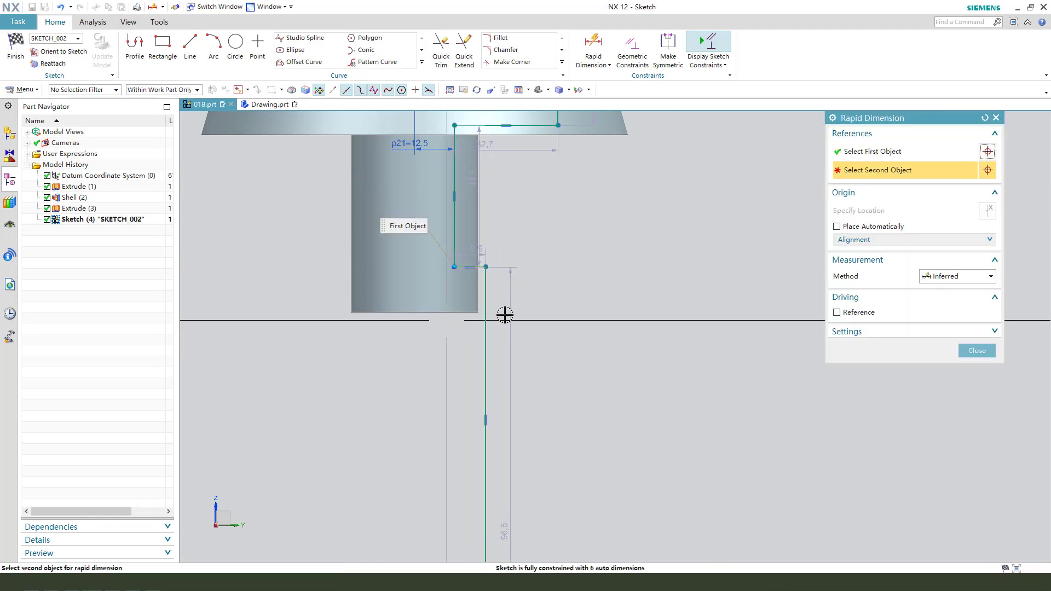
pyautogui.click(414, 312)
pyautogui.click(611, 290)
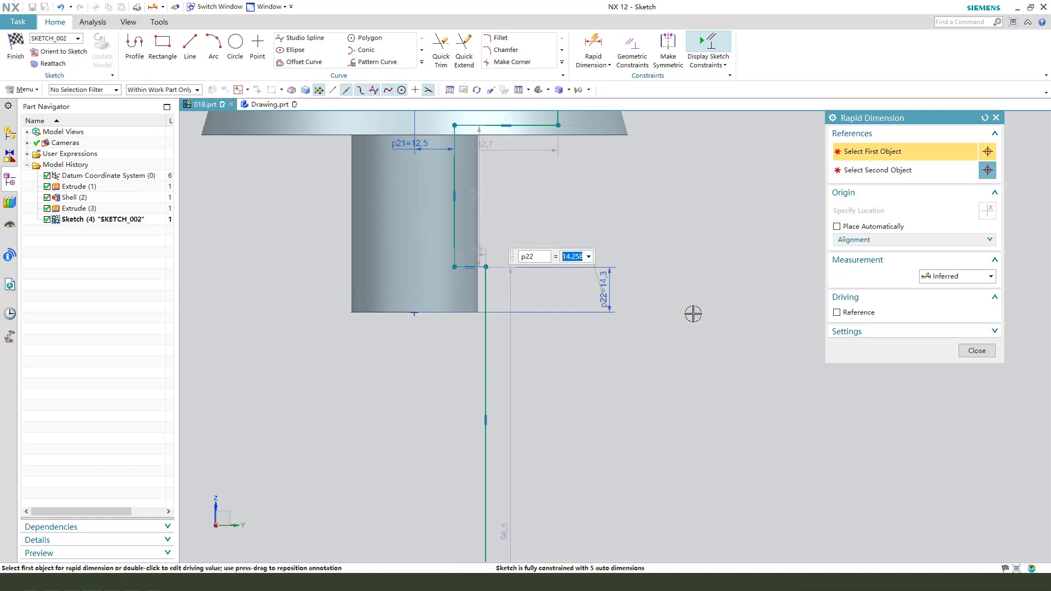
pyautogui.write('2')
pyautogui.press('Return')
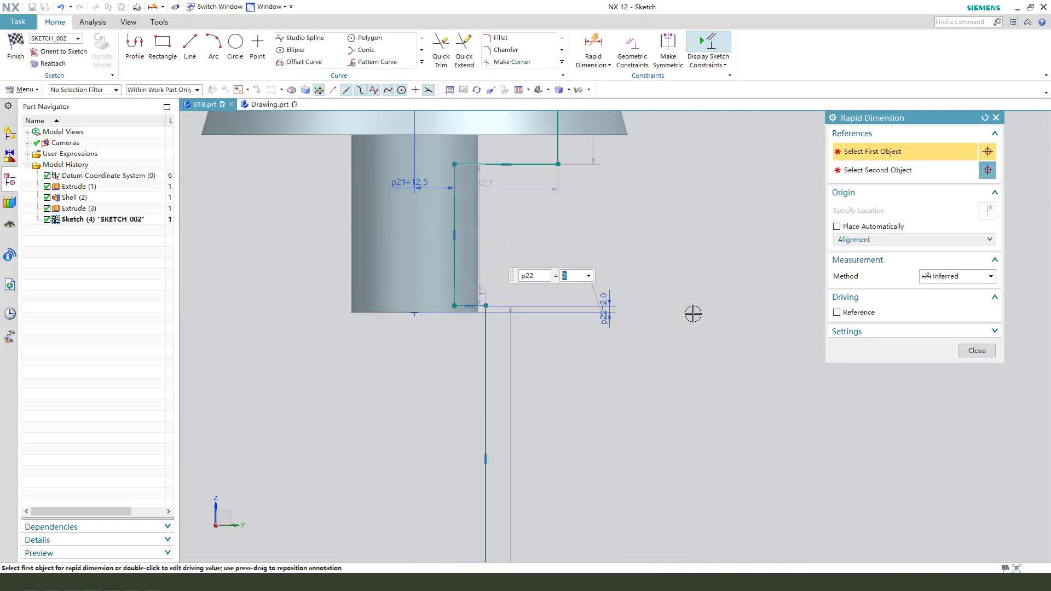
pyautogui.press('Return')
pyautogui.middleClick(693, 314)
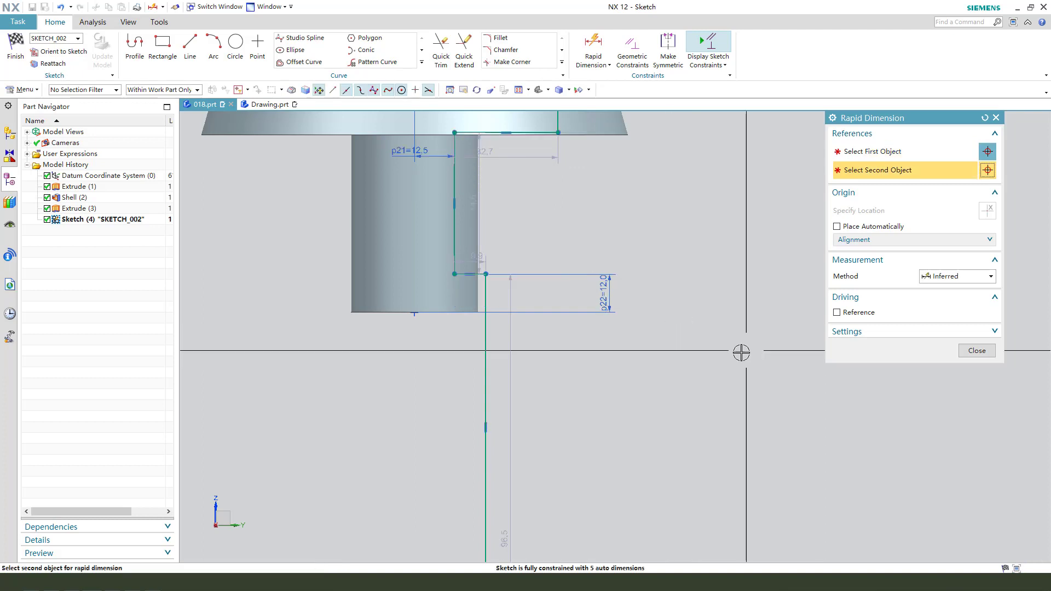
# - Move the profile's lowest vertical line slightly outward from the axis, keeping it inside the hub wall
pyautogui.scroll(-2, 491, 390)
pyautogui.scroll(4, 428, 342)
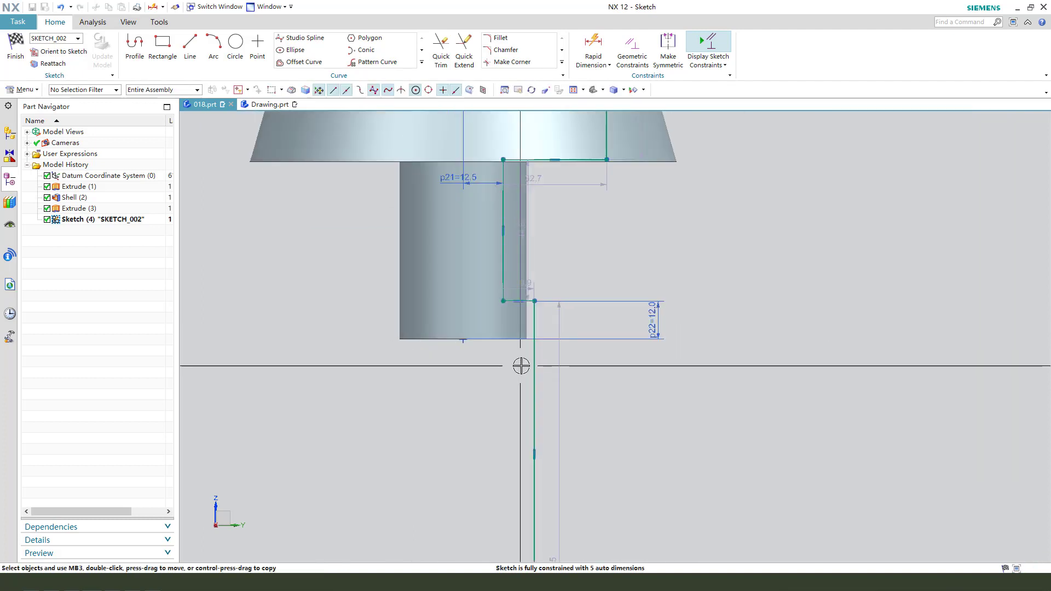
pyautogui.scroll(2, 510, 351)
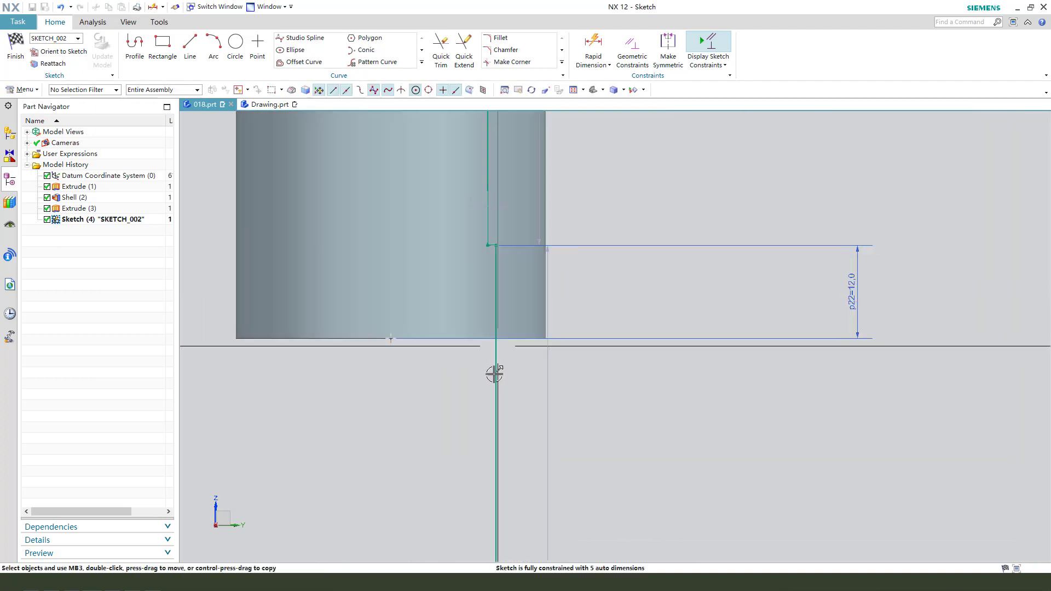
pyautogui.moveTo(495, 372); pyautogui.dragTo(506, 371)
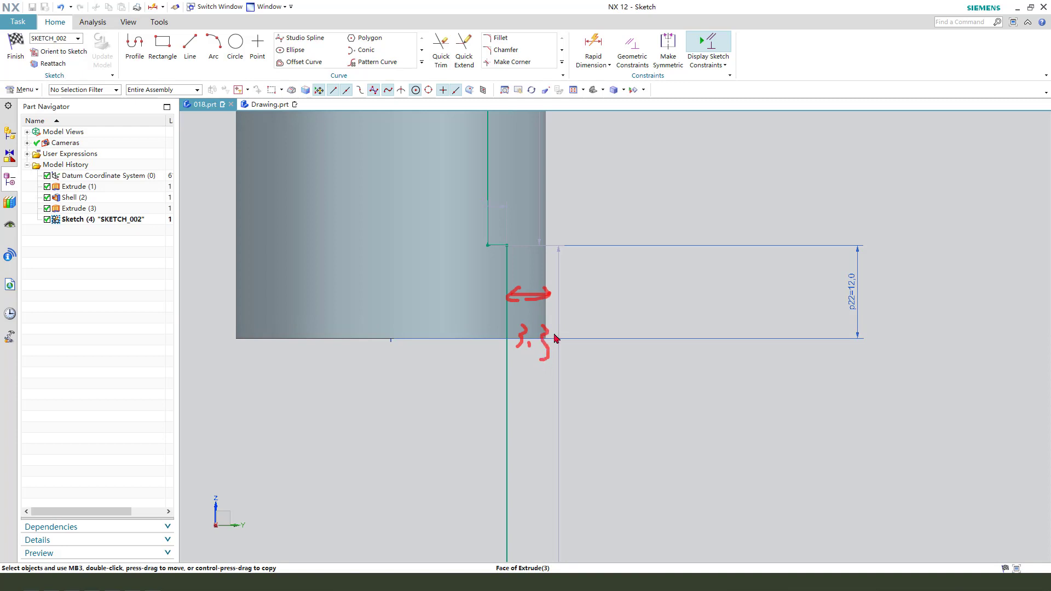
# - Create an intersection curve between the hub's outer cylindrical face and the sketch plane
pyautogui.click(422, 63)
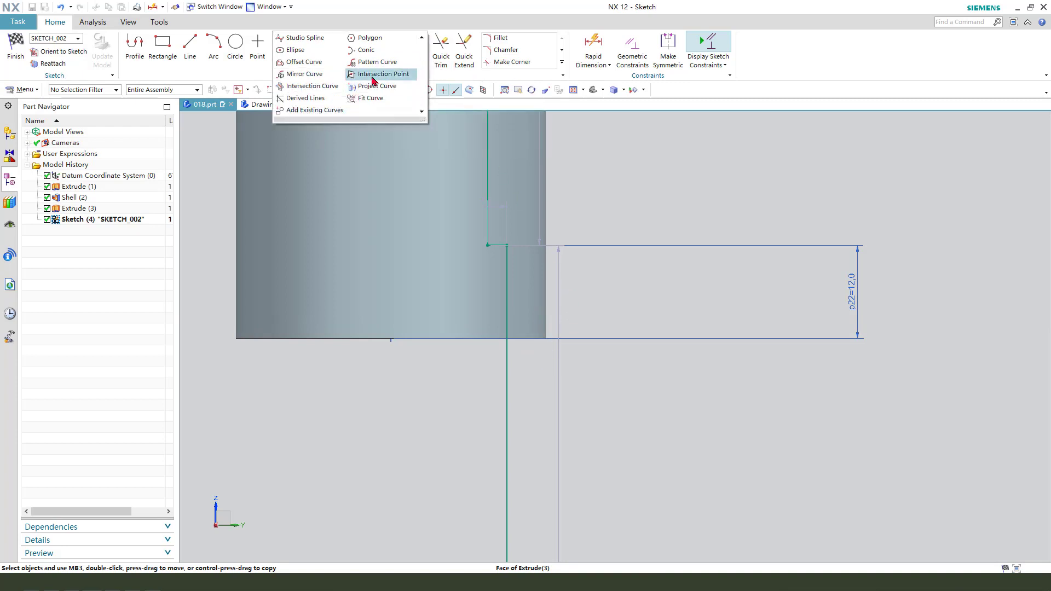
pyautogui.click(313, 87)
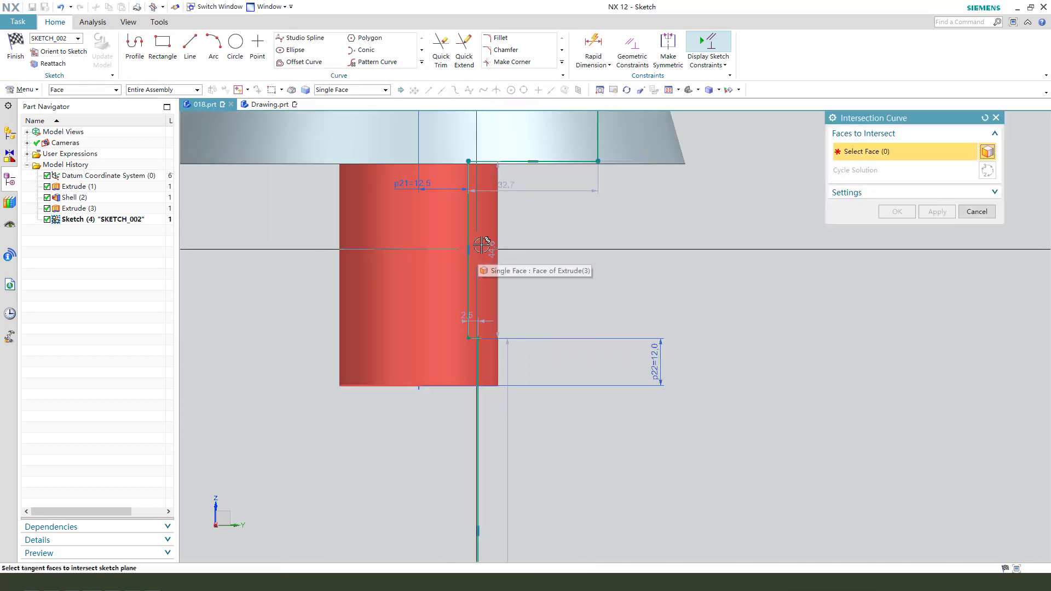
pyautogui.click(425, 246)
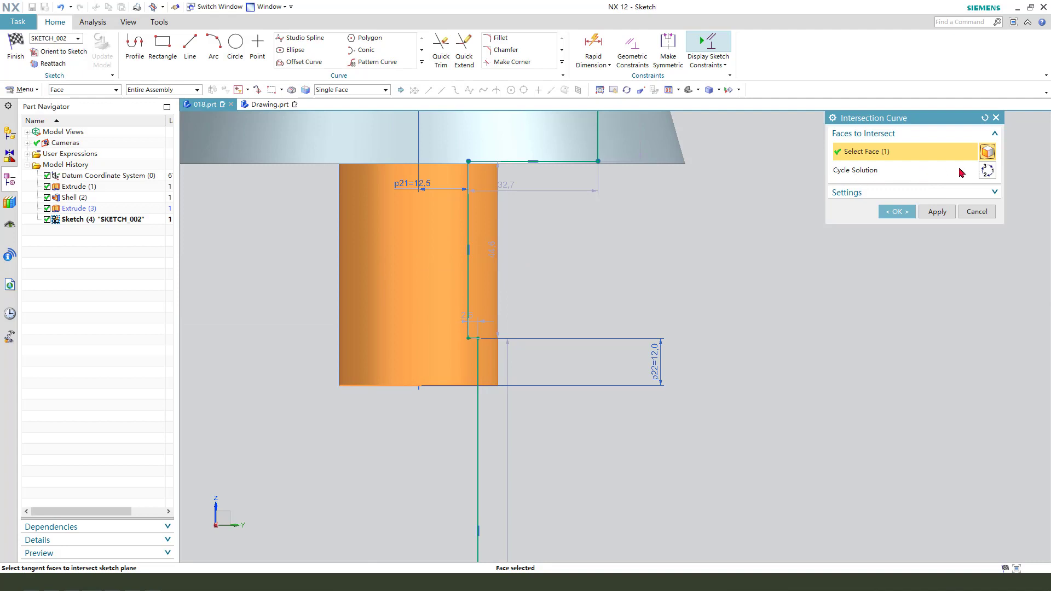
pyautogui.click(897, 211)
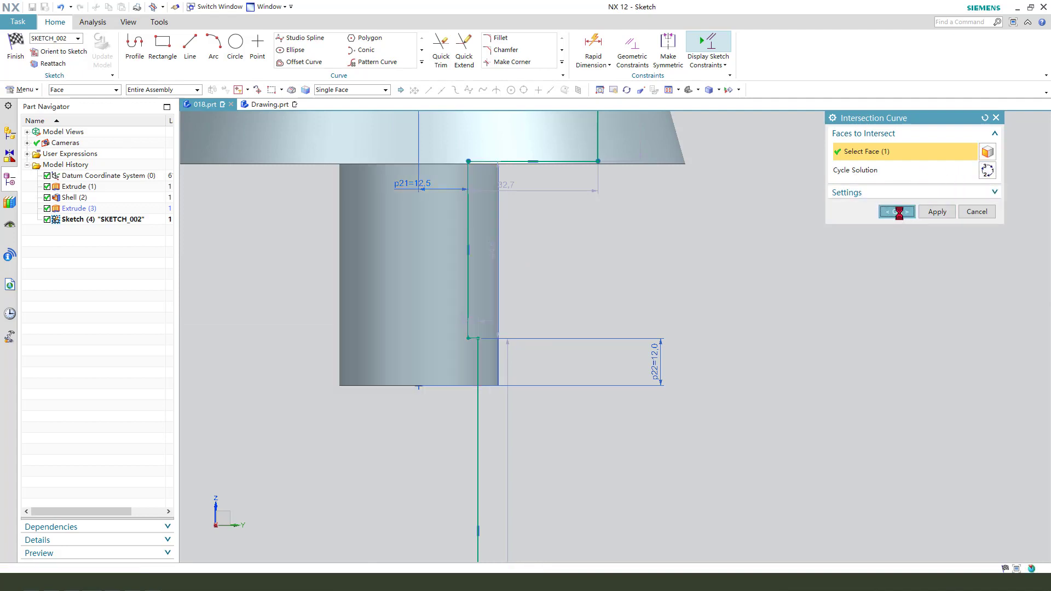
# - Convert the intersection line along the hub's outer wall to a reference line
pyautogui.scroll(4, 498, 263)
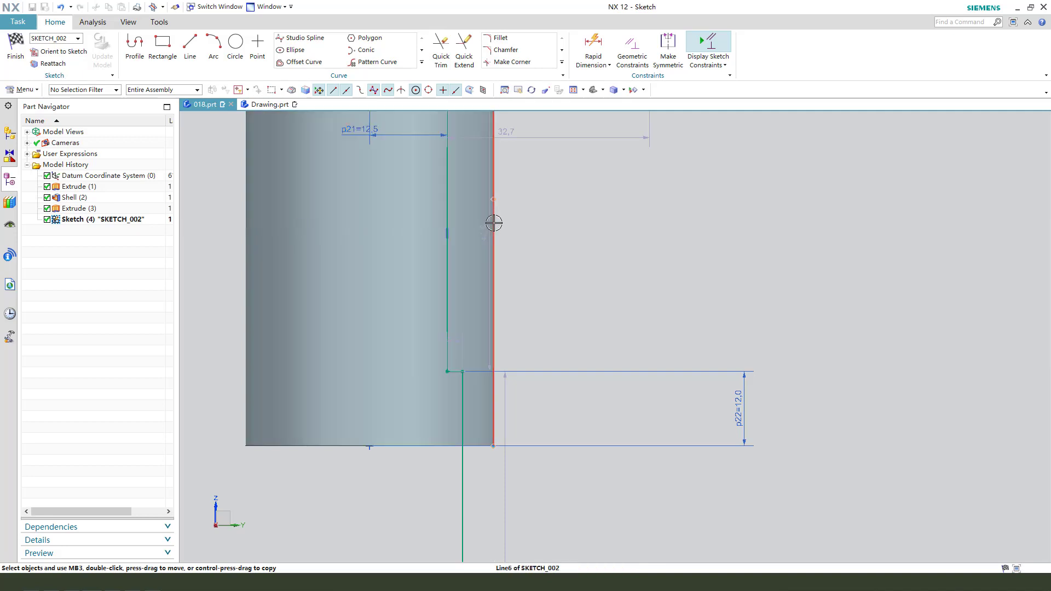
pyautogui.click(494, 223)
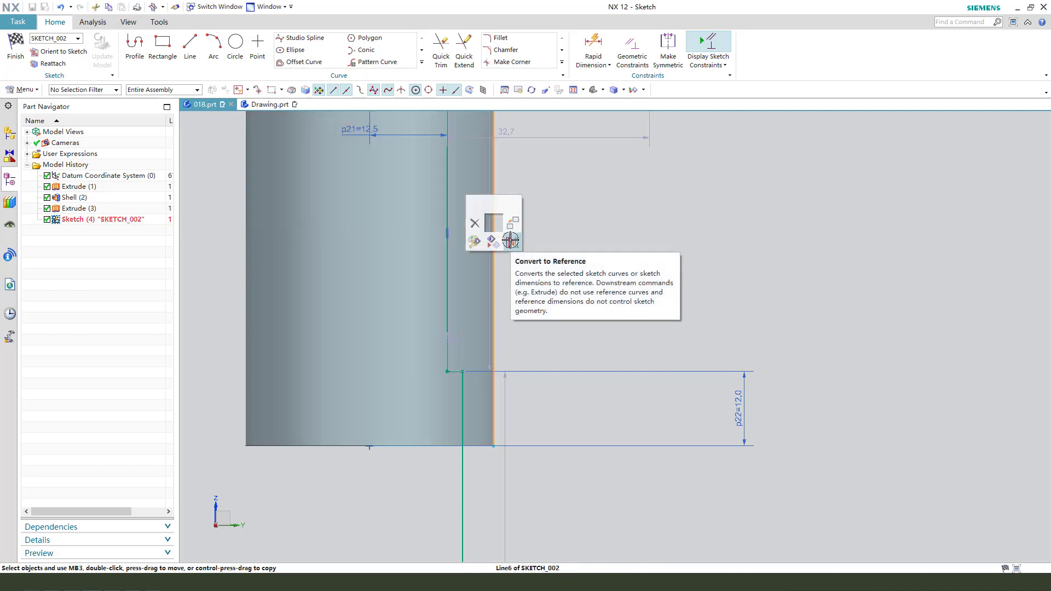
pyautogui.click(512, 241)
pyautogui.scroll(-2, 521, 363)
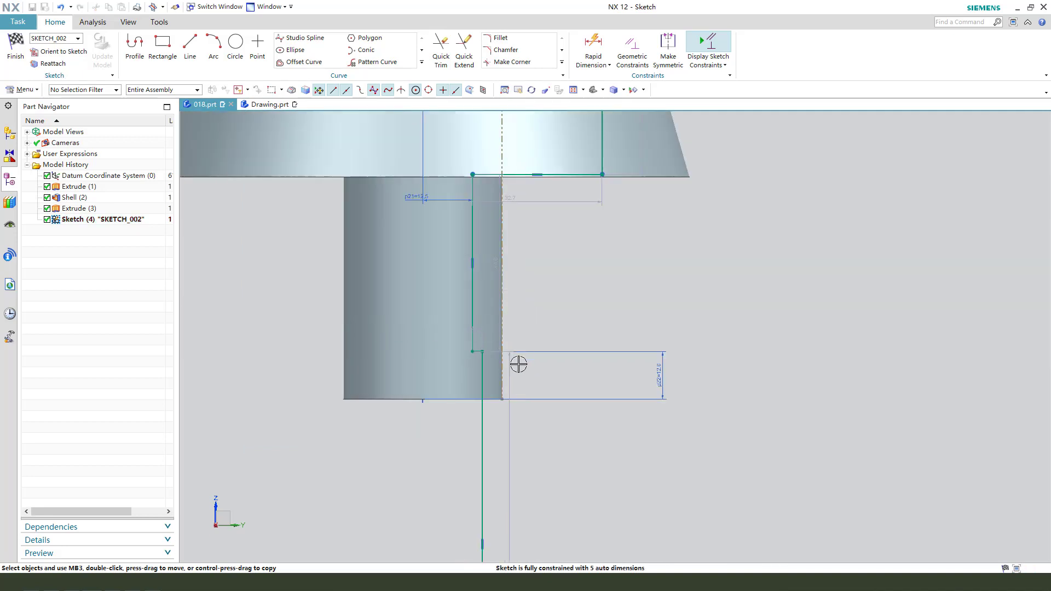
# - Try a horizontal dimension between the lowest vertical profile line and the reference line on the hub's wall, and undo it
pyautogui.scroll(2, 481, 411)
pyautogui.click(483, 395)
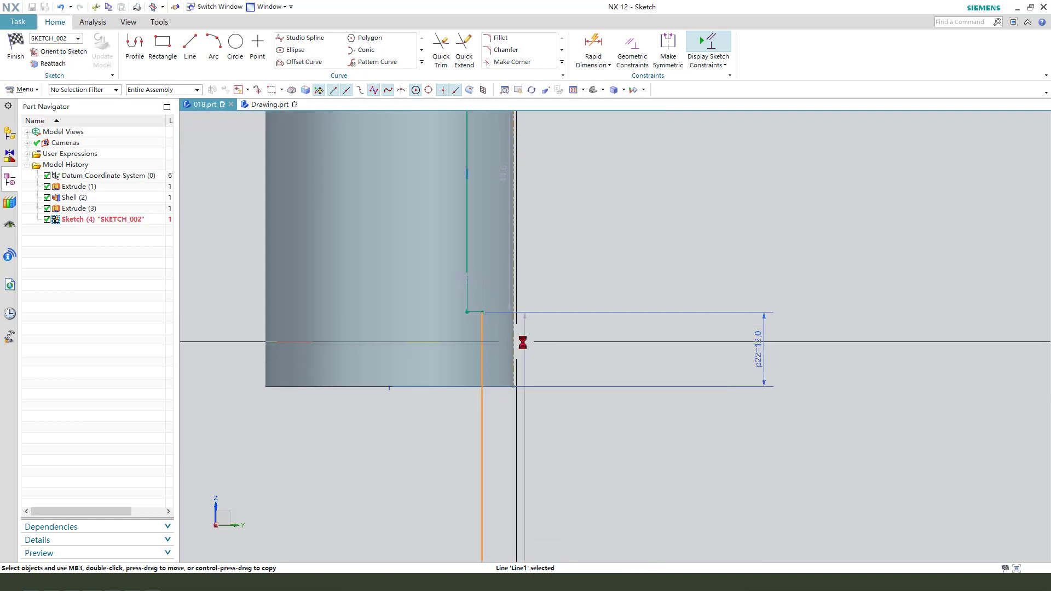
pyautogui.click(516, 344)
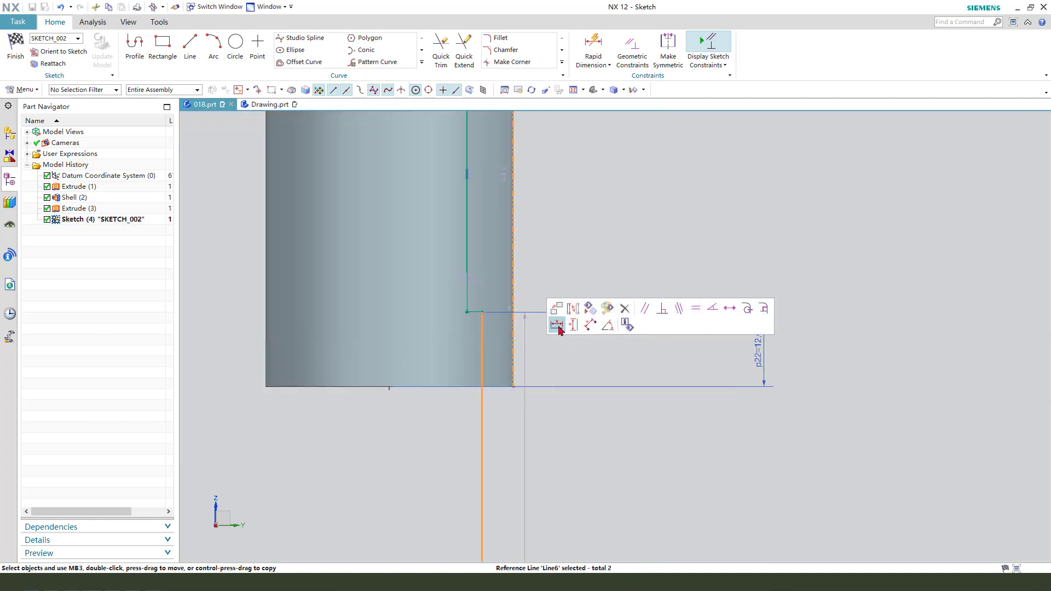
pyautogui.click(558, 327)
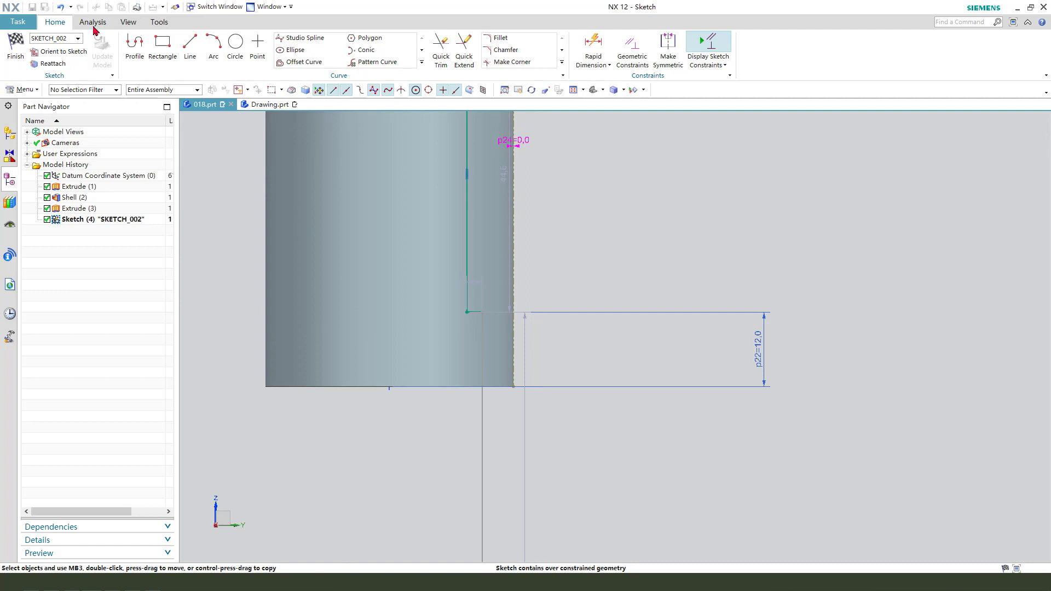
pyautogui.click(60, 10)
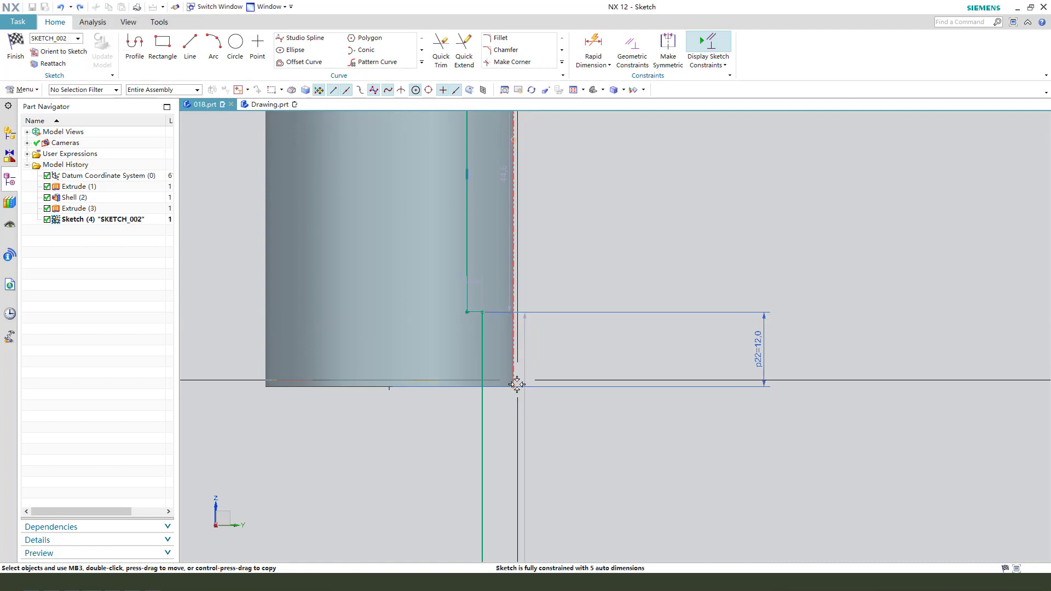
# - Dimension the lowest vertical profile line 3.3 mm from the reference line on the hub's outer wall
pyautogui.click(481, 421)
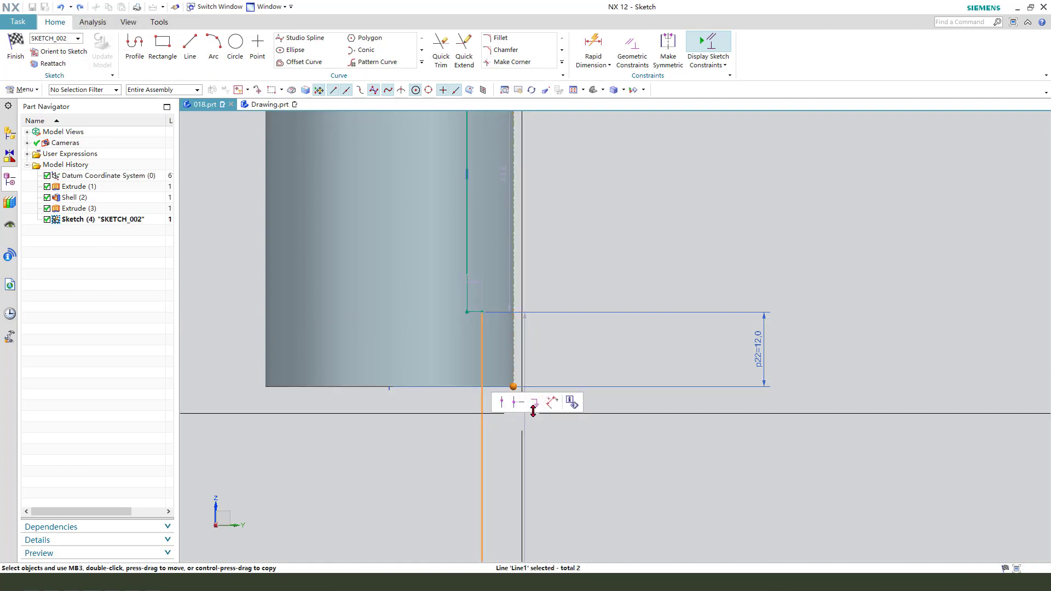
pyautogui.click(553, 402)
pyautogui.moveTo(497, 404); pyautogui.dragTo(564, 423)
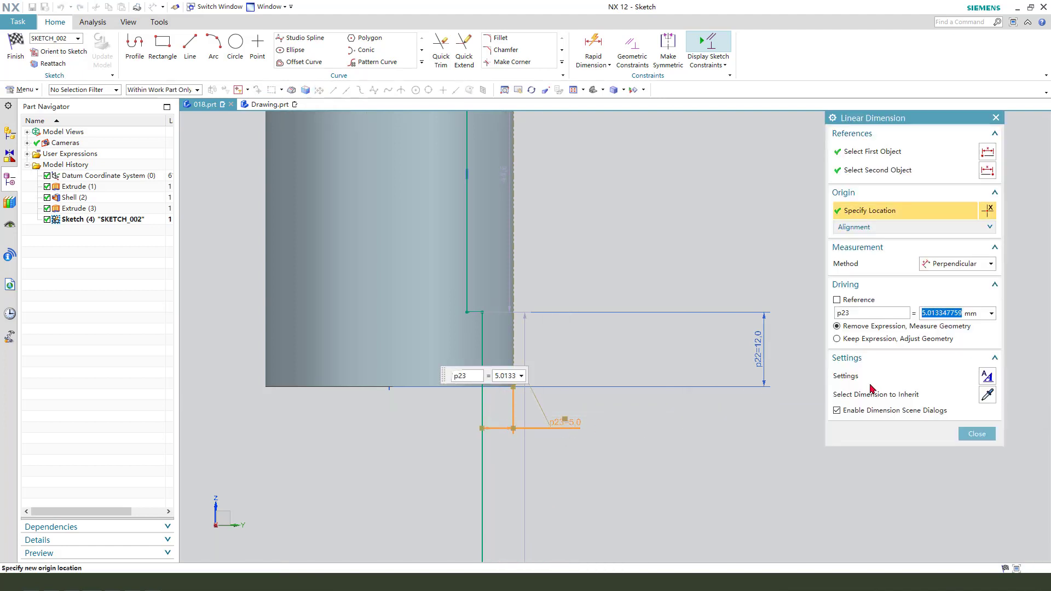
pyautogui.middleClick(715, 395)
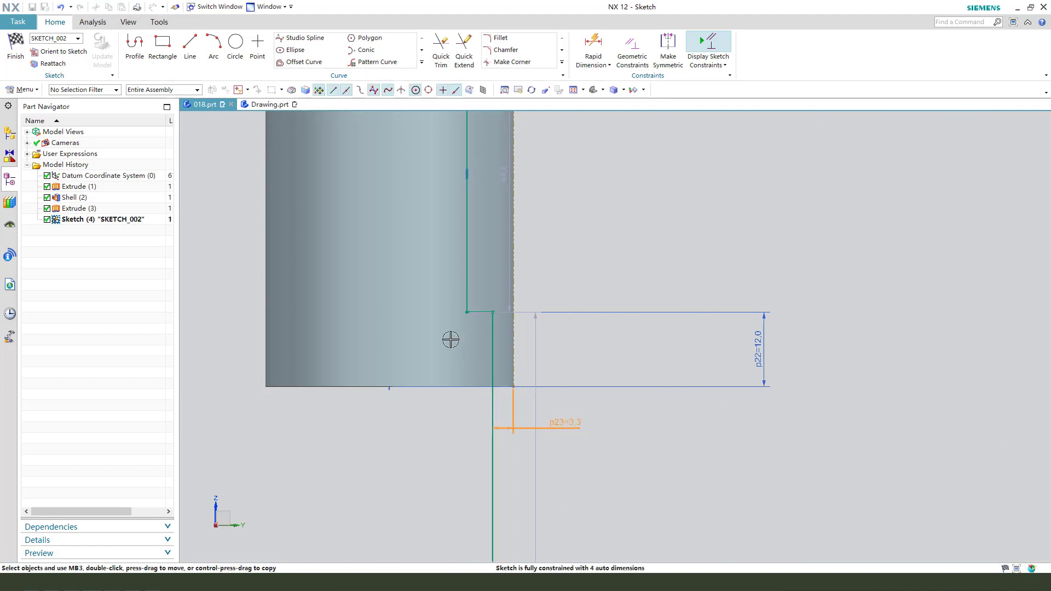
# - Align the profile's lower endpoint horizontally with the reference line's bottom endpoint at the hub's lower edge
pyautogui.scroll(-2, 450, 340)
pyautogui.moveTo(499, 462); pyautogui.dragTo(584, 464)
pyautogui.scroll(-2, 465, 401)
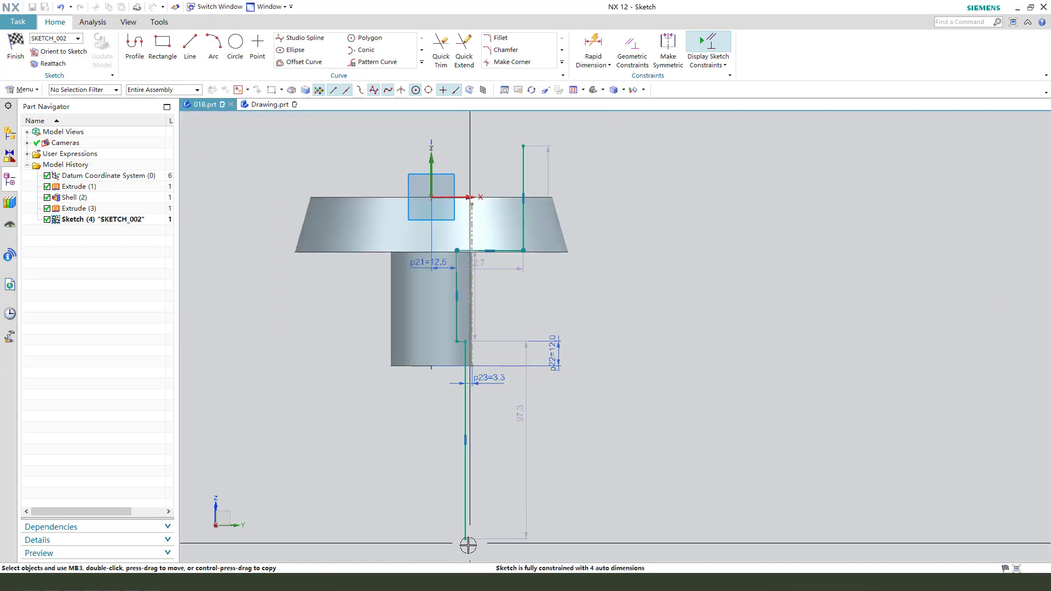
pyautogui.scroll(4, 467, 400)
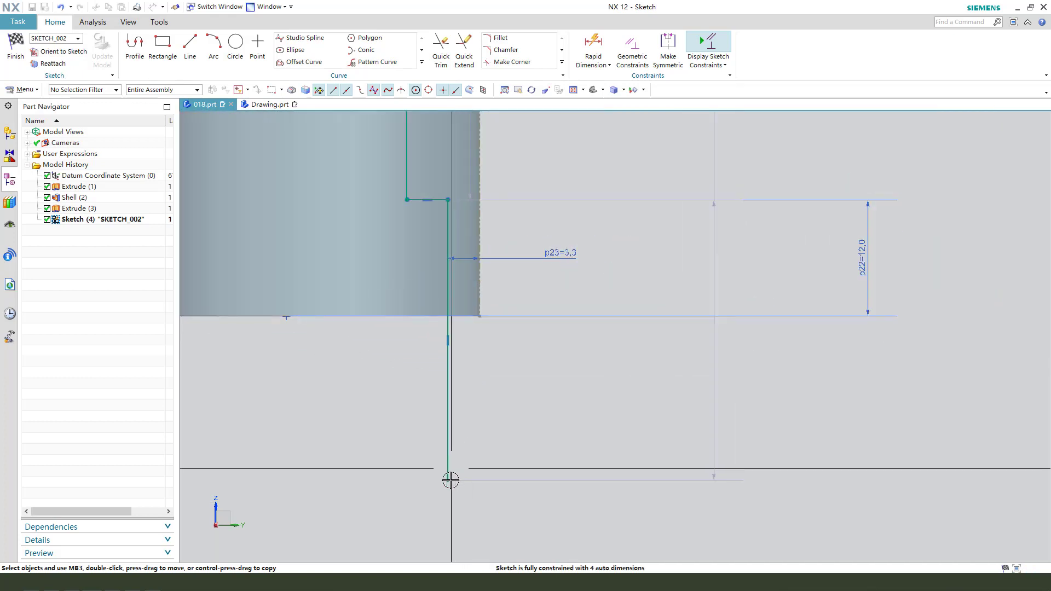
pyautogui.click(465, 400)
pyautogui.click(504, 318)
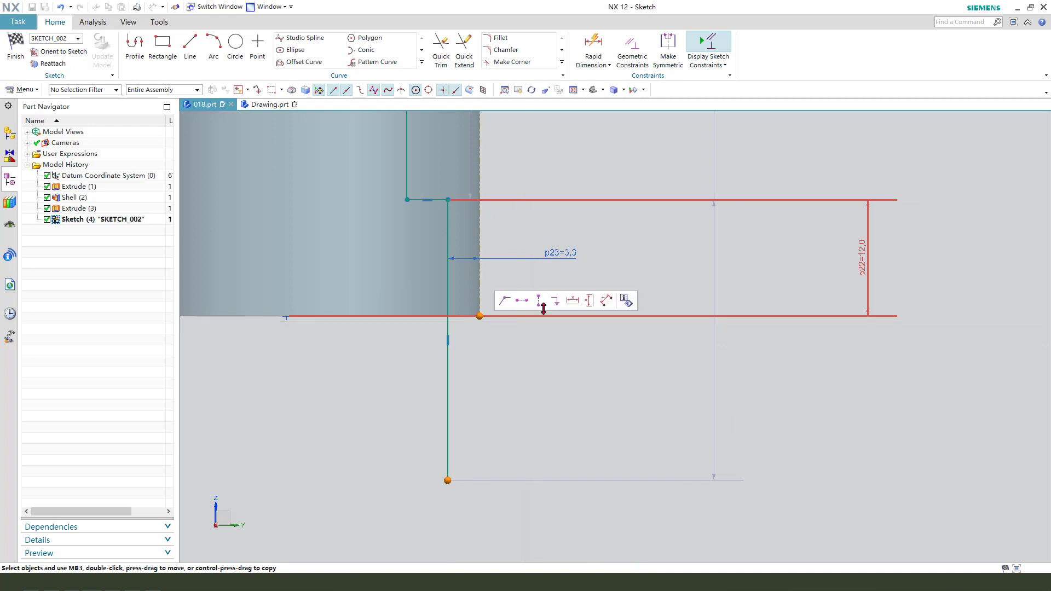
pyautogui.click(531, 301)
pyautogui.scroll(-3, 503, 464)
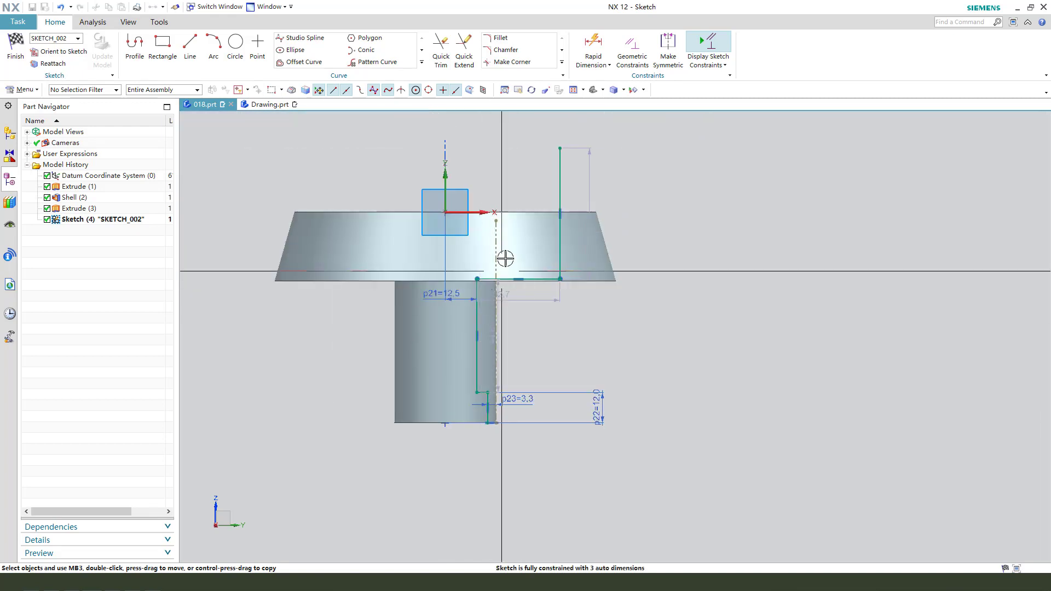
# - Move the profile's upper outer corner up into the flange and closer to the axis
pyautogui.scroll(3, 570, 295)
pyautogui.moveTo(569, 295); pyautogui.dragTo(508, 233)
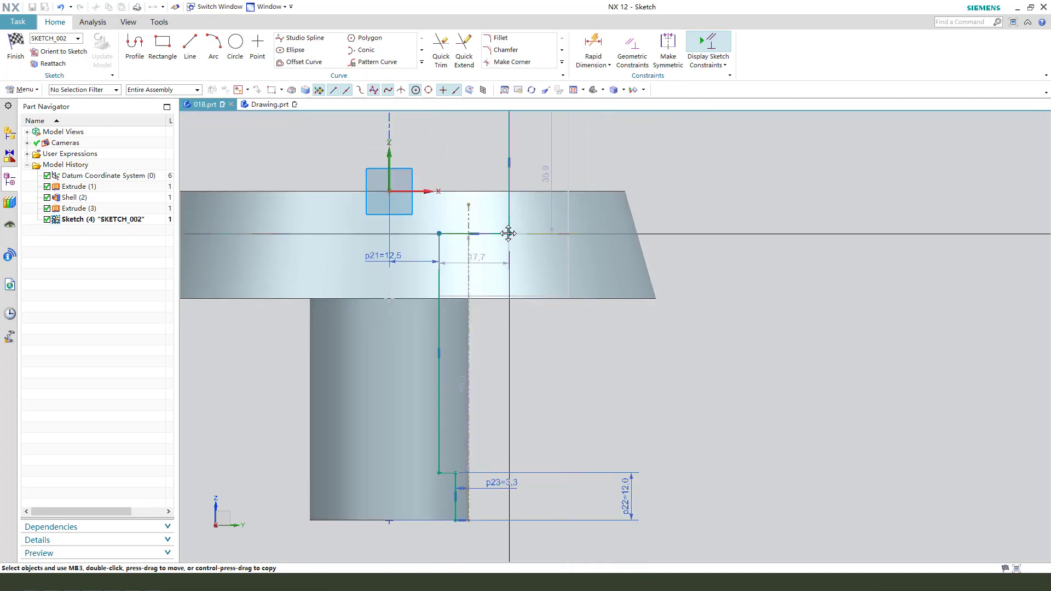
pyautogui.scroll(-1, 529, 349)
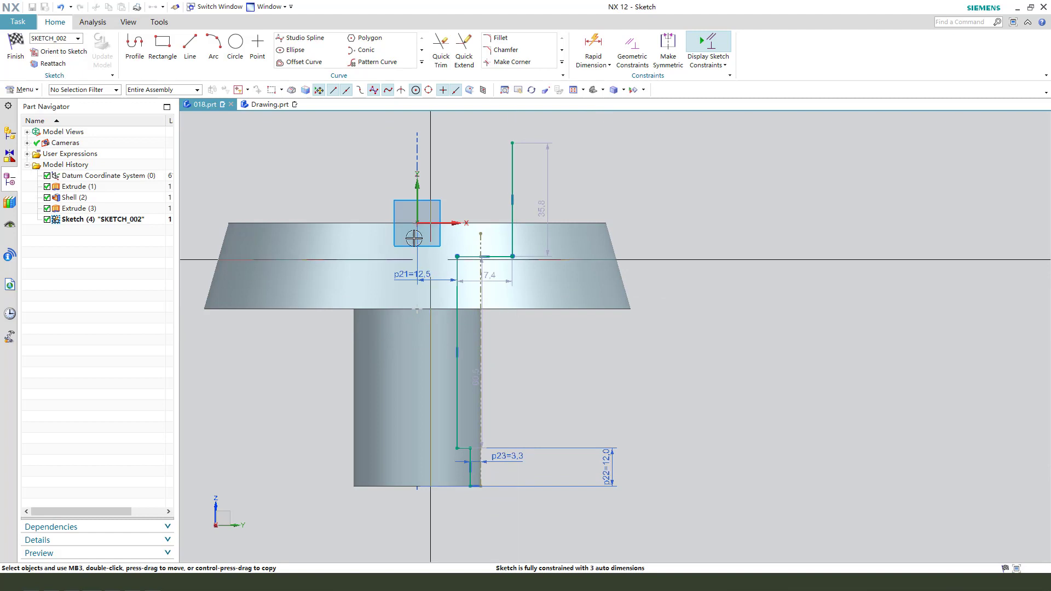
# - Dimension the profile's upper vertical line from the vertical axis and set the distance to 49/2 mm
pyautogui.click(512, 257)
pyautogui.click(417, 189)
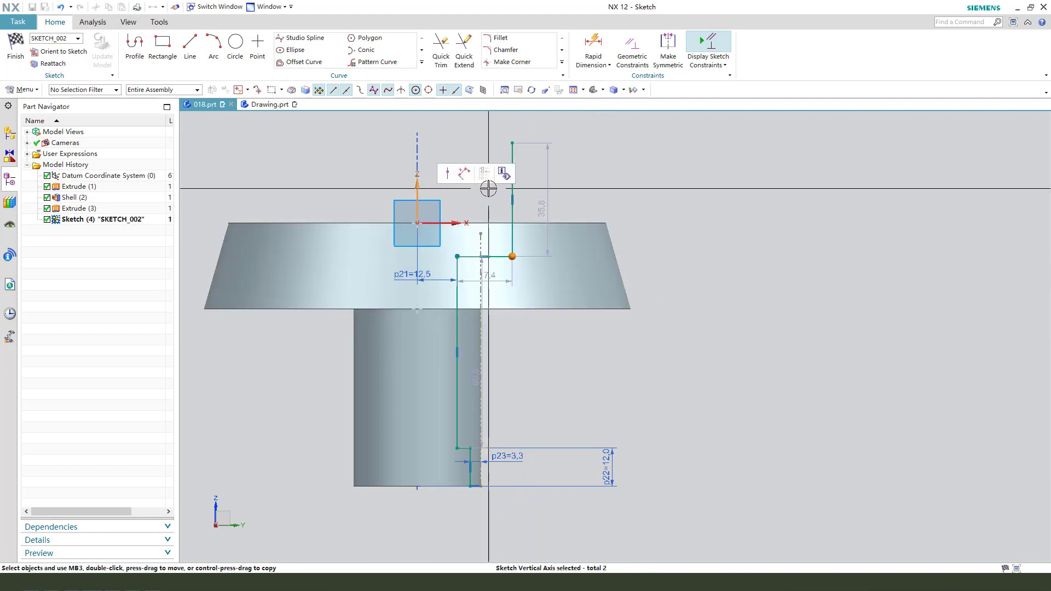
pyautogui.click(464, 175)
pyautogui.moveTo(466, 226); pyautogui.dragTo(458, 188)
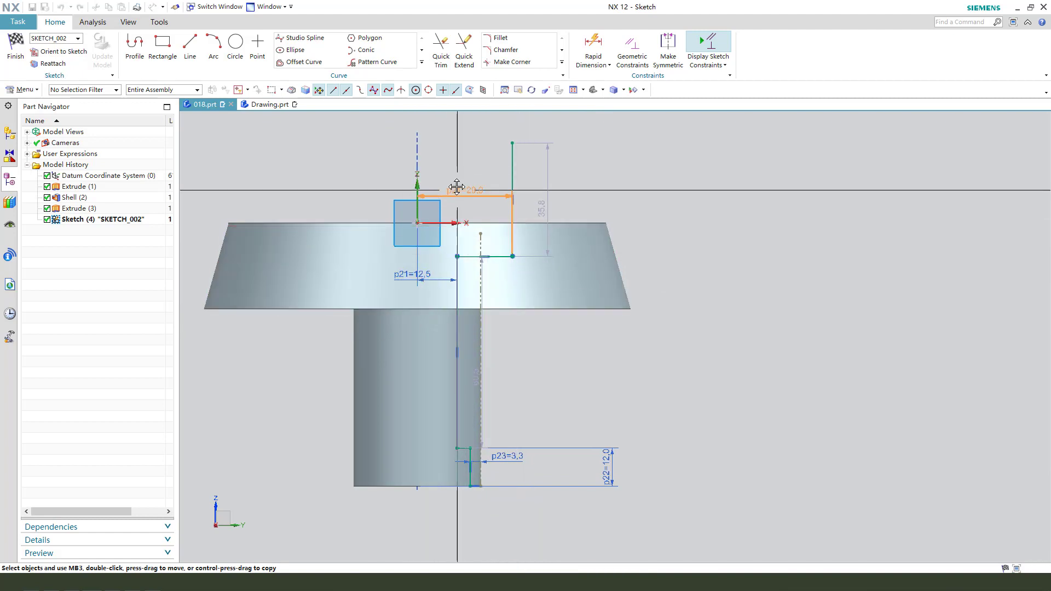
pyautogui.doubleClick(456, 185)
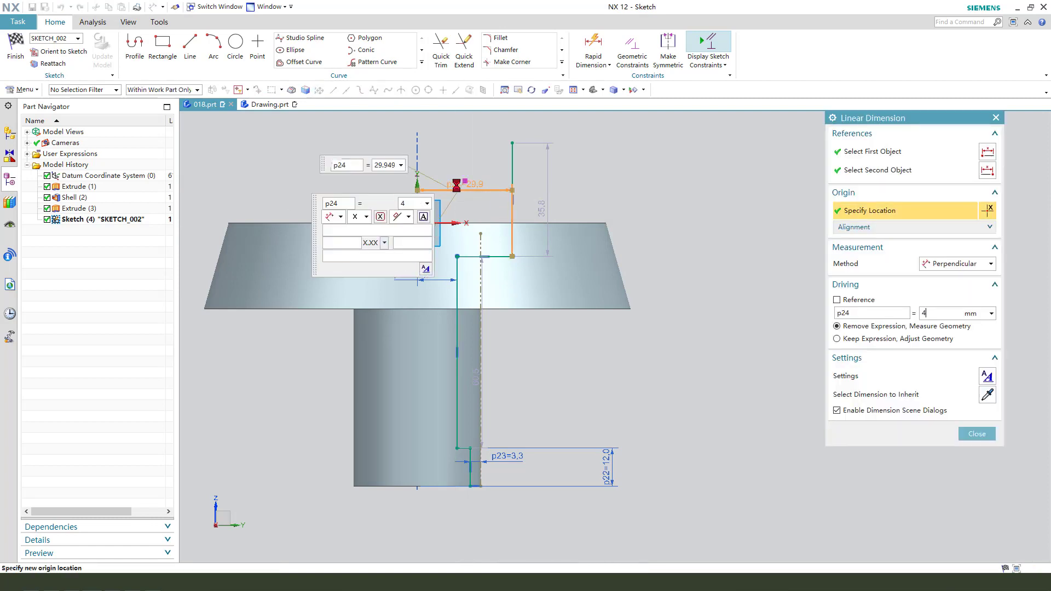
pyautogui.press('Return')
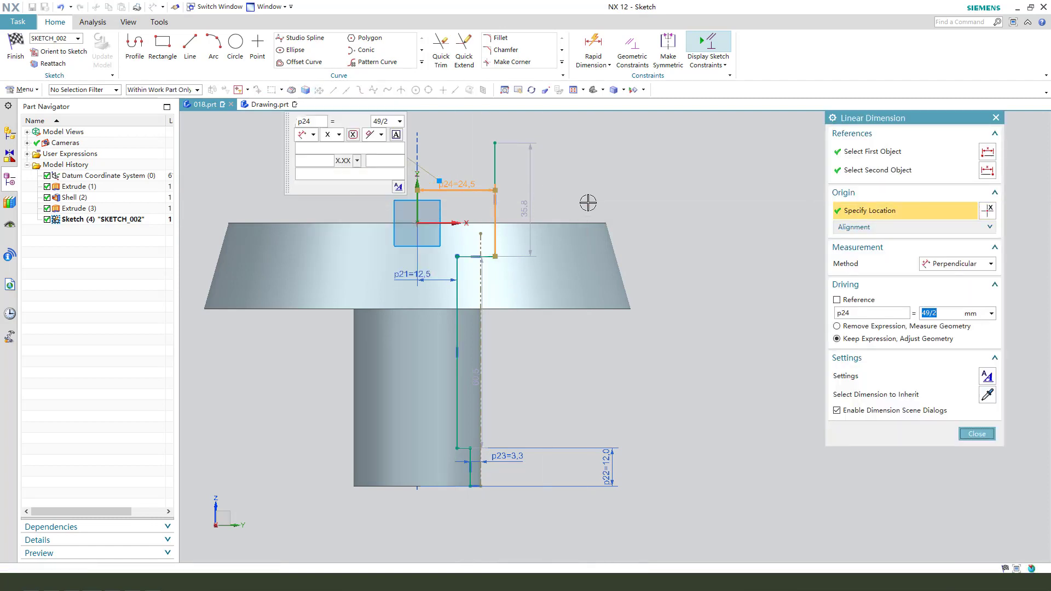
pyautogui.middleClick(588, 202)
# - Align the upper vertical line's top endpoint horizontally with the sketch origin, keeping its automatic length dimension clear of the profile
pyautogui.moveTo(531, 203); pyautogui.dragTo(660, 198)
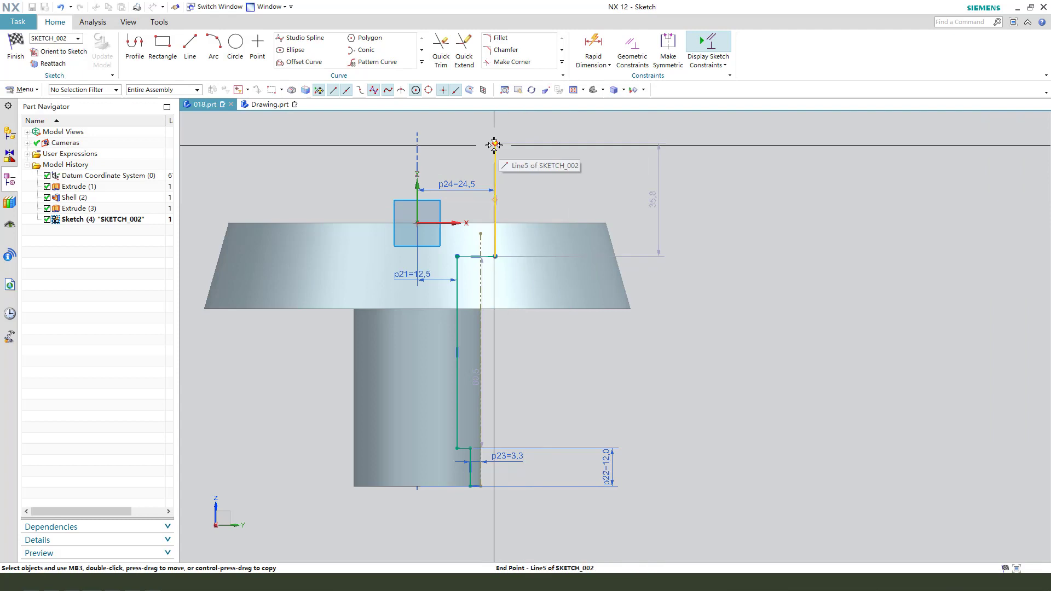
pyautogui.click(495, 143)
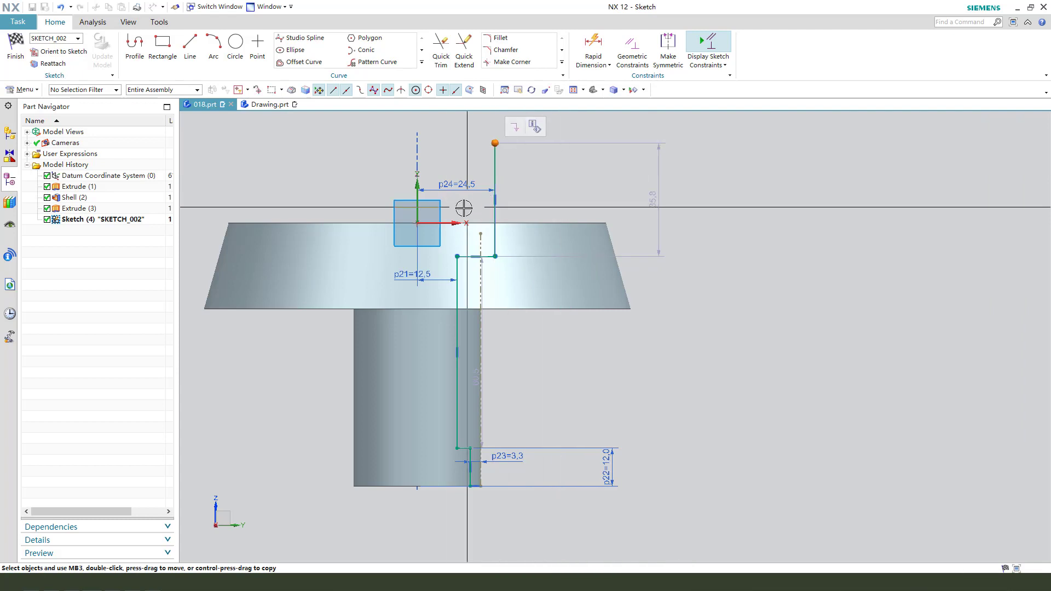
pyautogui.click(412, 221)
pyautogui.click(499, 215)
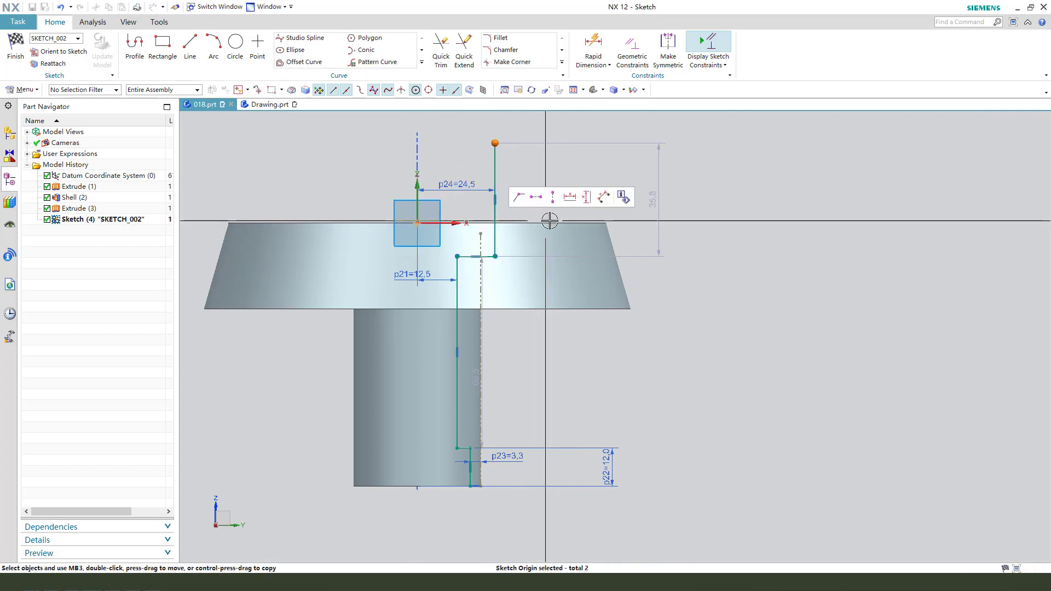
pyautogui.click(540, 201)
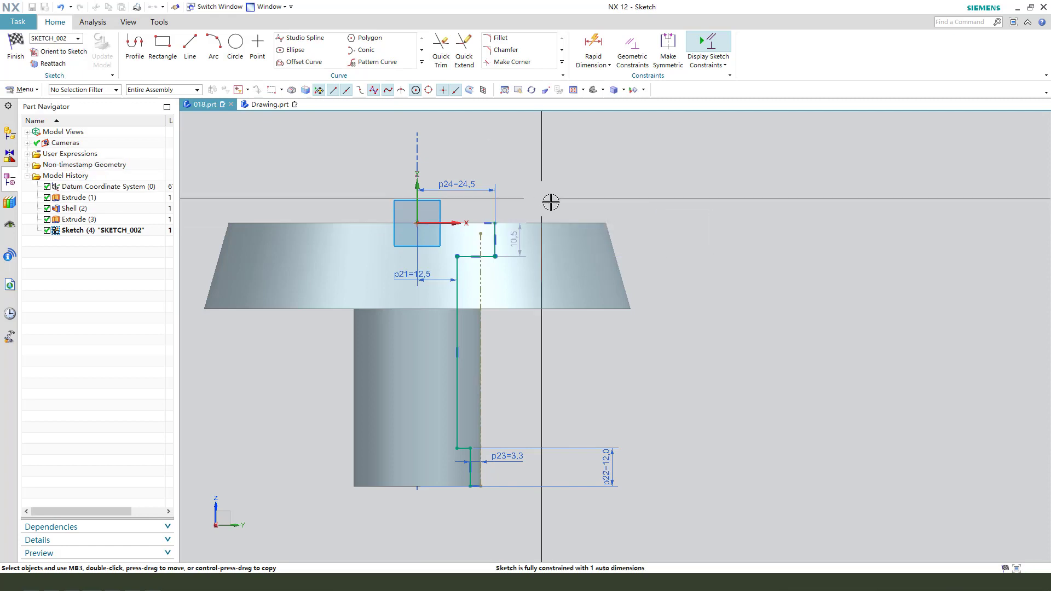
# - Set the counterbore depth below the flange's top face to 8 mm and finish the profile sketch
pyautogui.moveTo(519, 242); pyautogui.dragTo(655, 238)
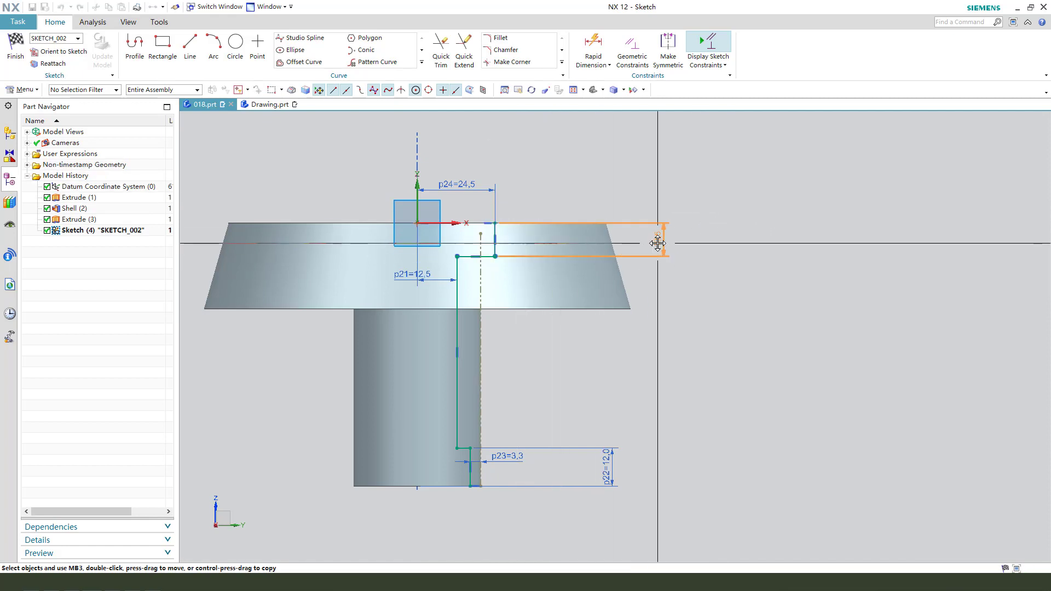
pyautogui.doubleClick(662, 238)
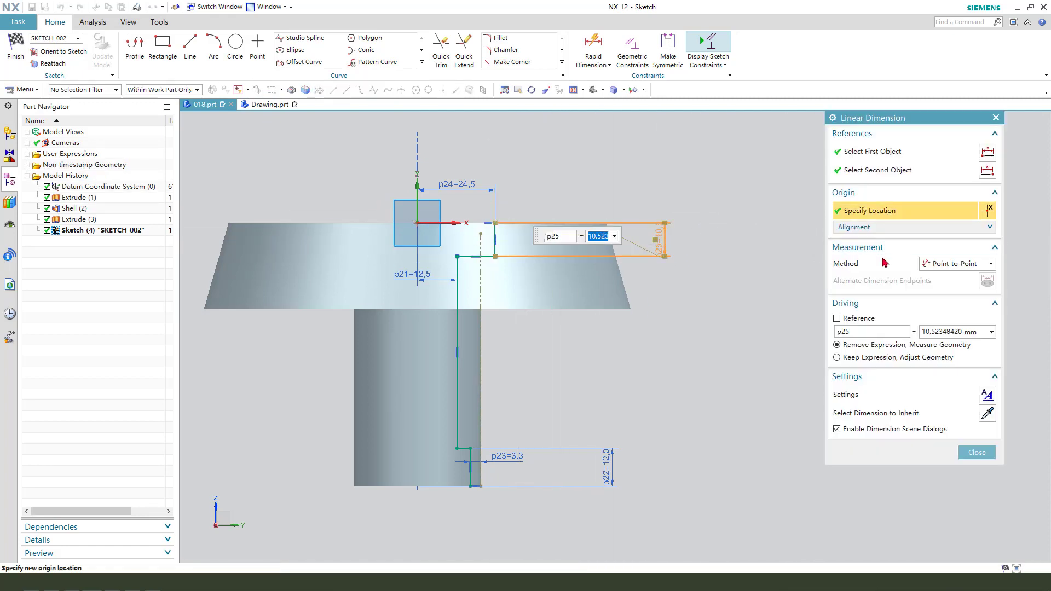
pyautogui.write('8')
pyautogui.press('Return')
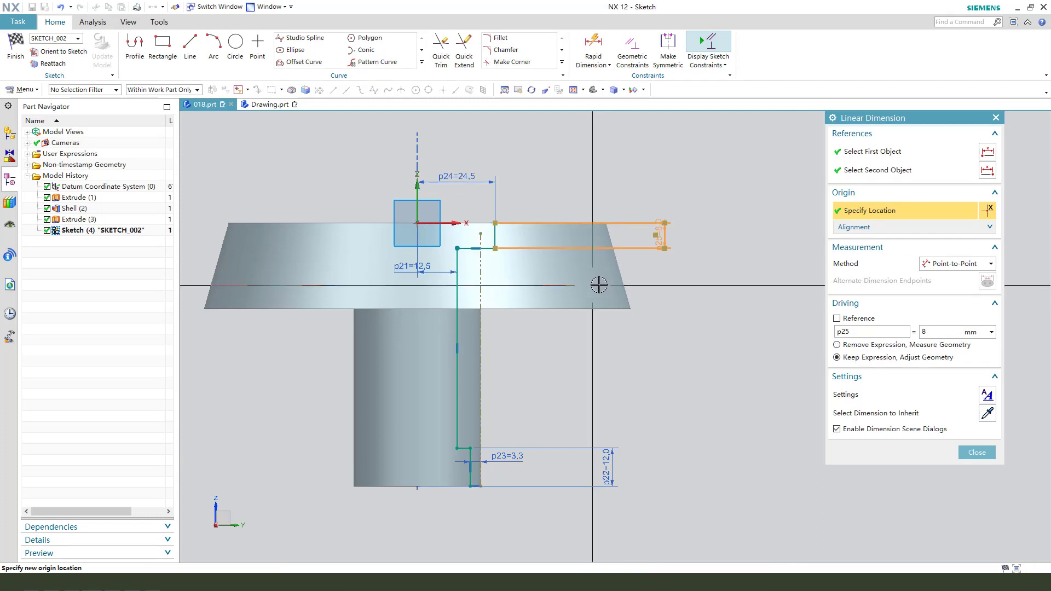
pyautogui.middleClick(729, 323)
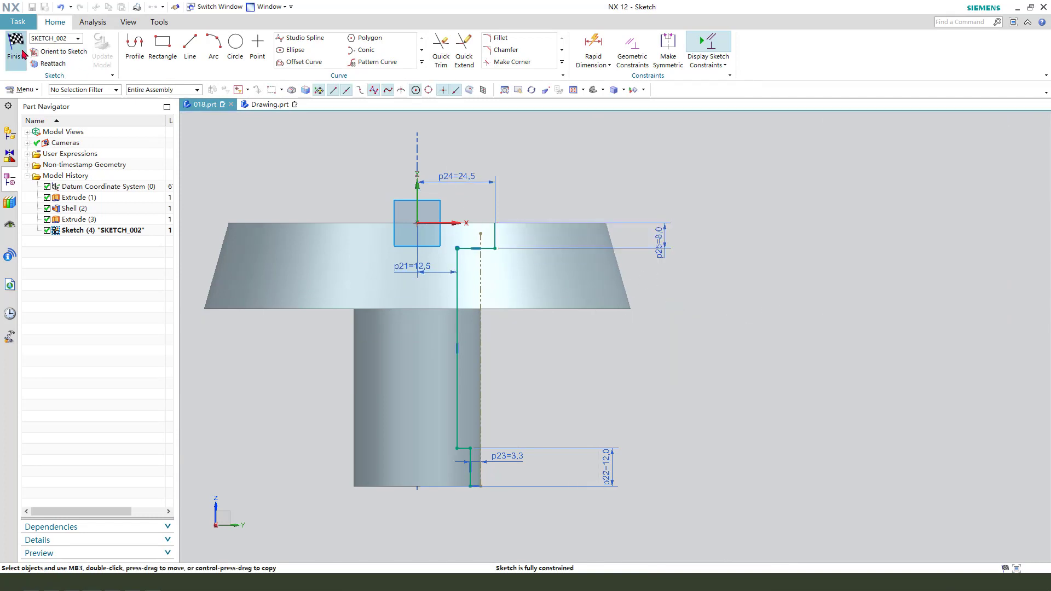
pyautogui.hotkey('ctrl', 'q')
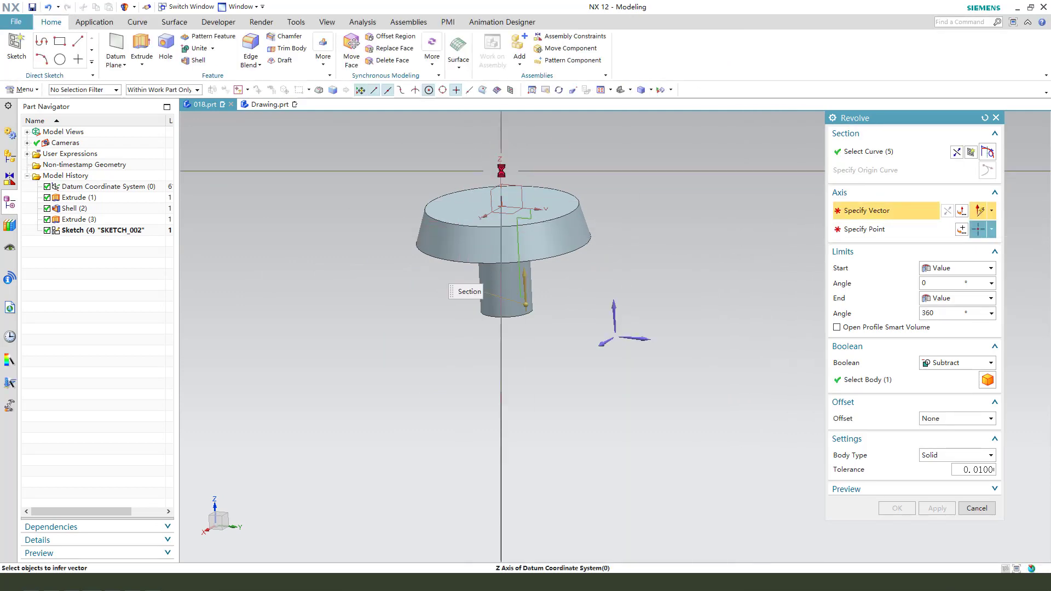
# - Revolve the bore profile 360° about the Z axis and subtract it from the hub body
pyautogui.click(501, 171)
pyautogui.click(895, 380)
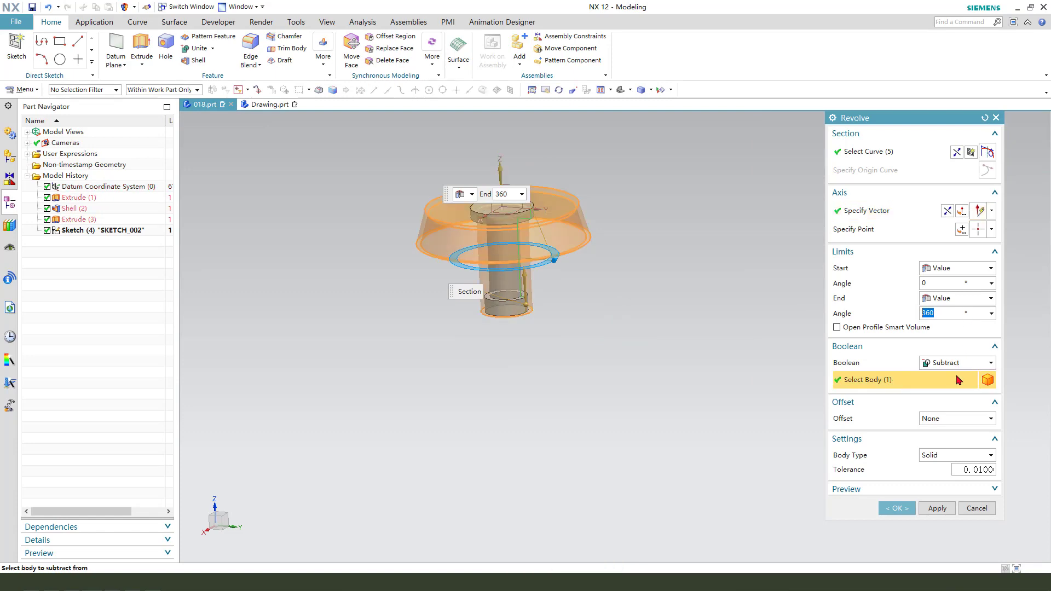
pyautogui.scroll(2, 486, 223)
pyautogui.click(891, 509)
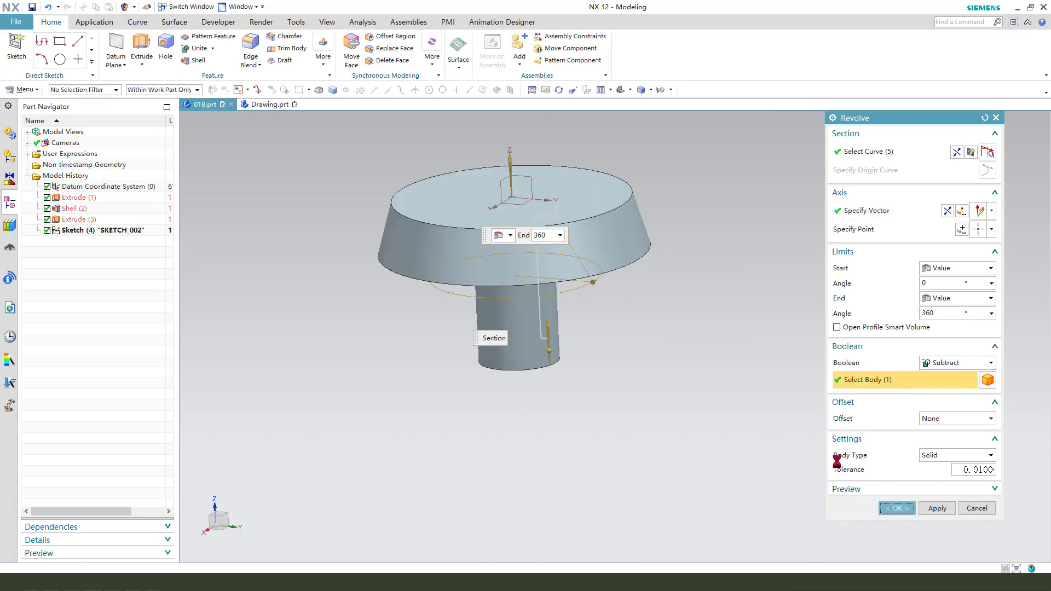
pyautogui.moveTo(629, 342); pyautogui.dragTo(621, 363, button='middle')
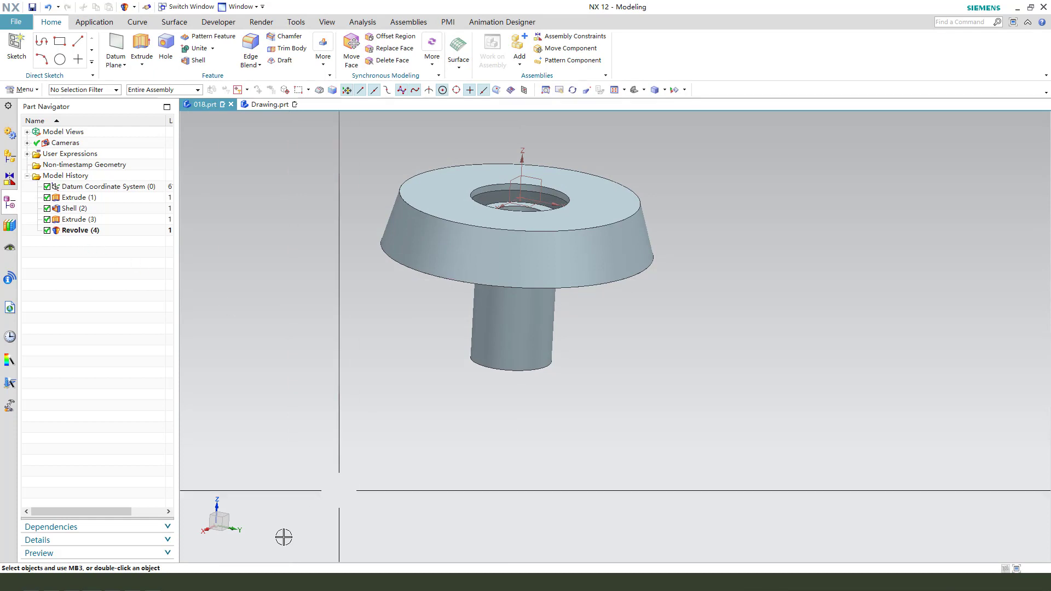
# - Check the counterbore diameter in Drawing.prt's section view, and suppress the revolved bore cut in 018.prt
pyautogui.click(285, 105)
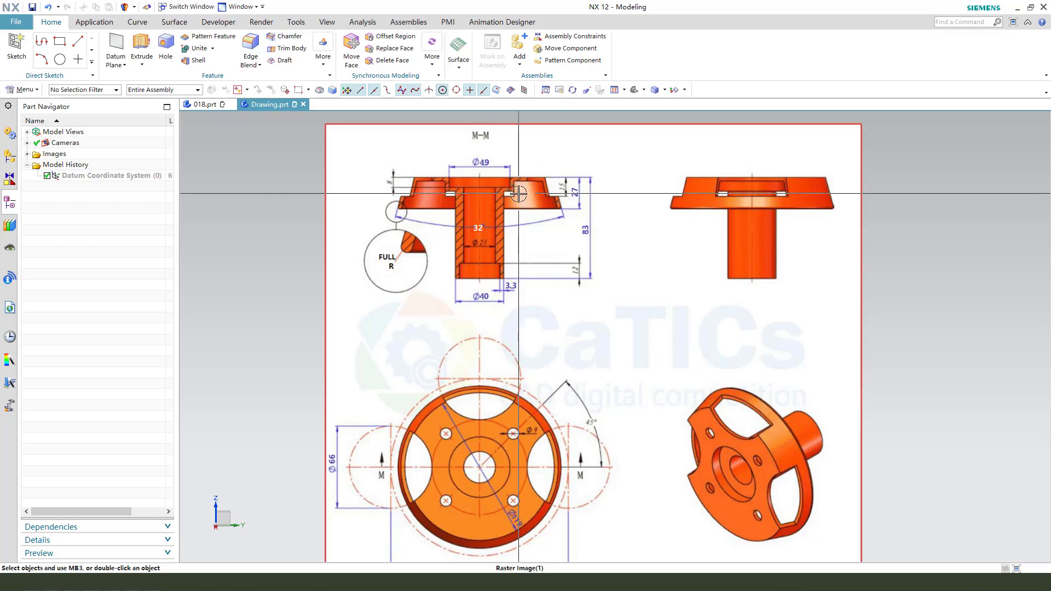
pyautogui.moveTo(495, 153); pyautogui.dragTo(505, 171)
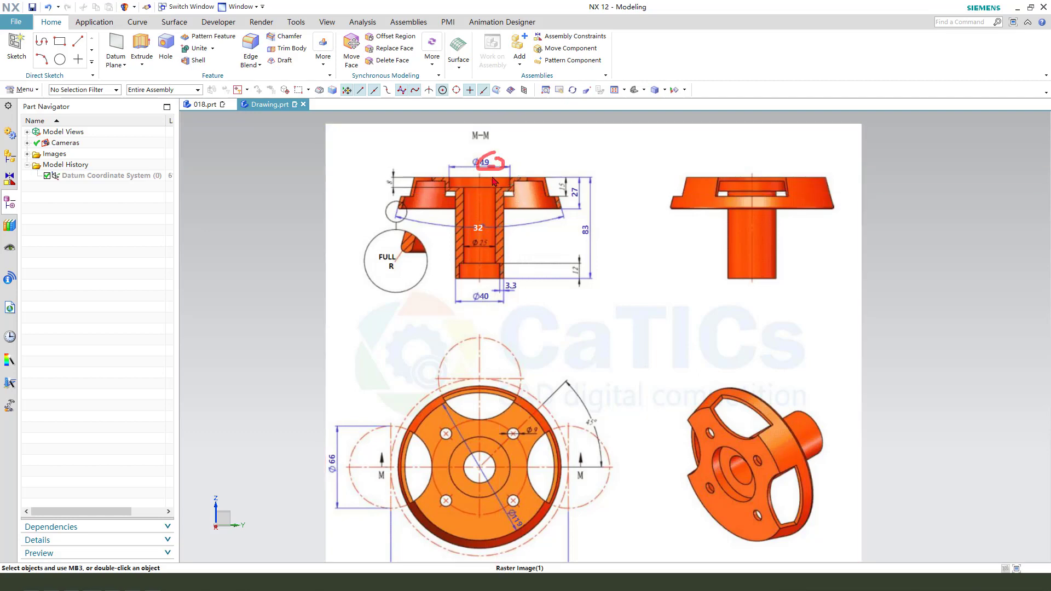
pyautogui.click(205, 104)
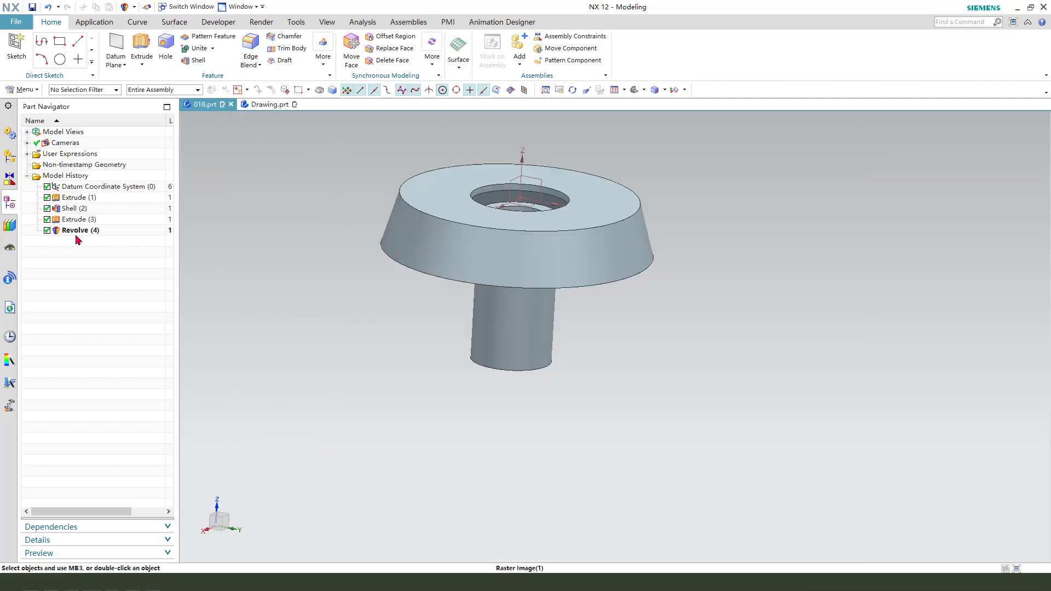
pyautogui.click(47, 230)
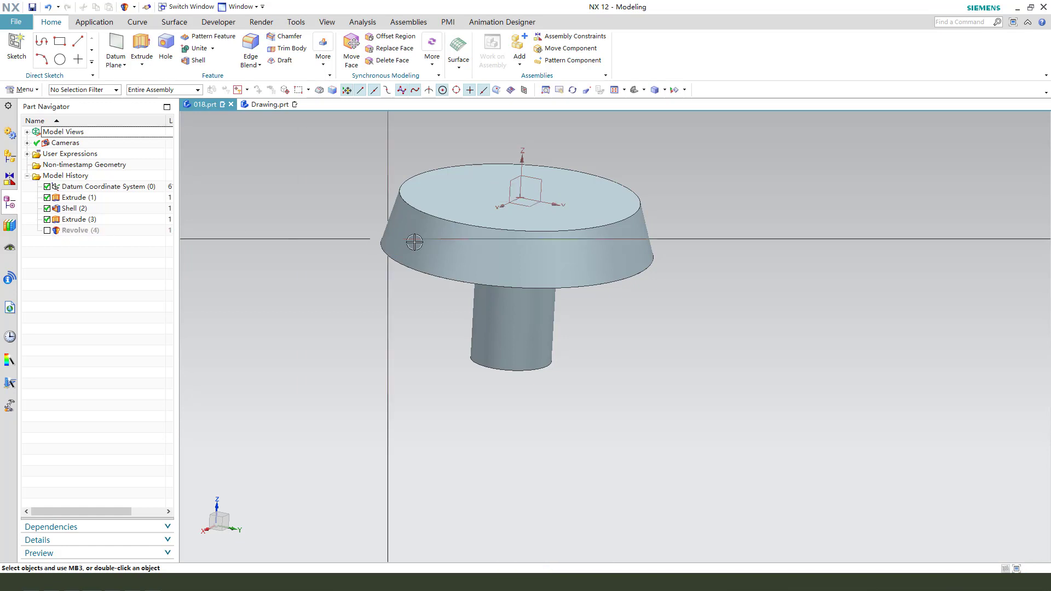
pyautogui.moveTo(511, 261); pyautogui.dragTo(531, 217, button='middle')
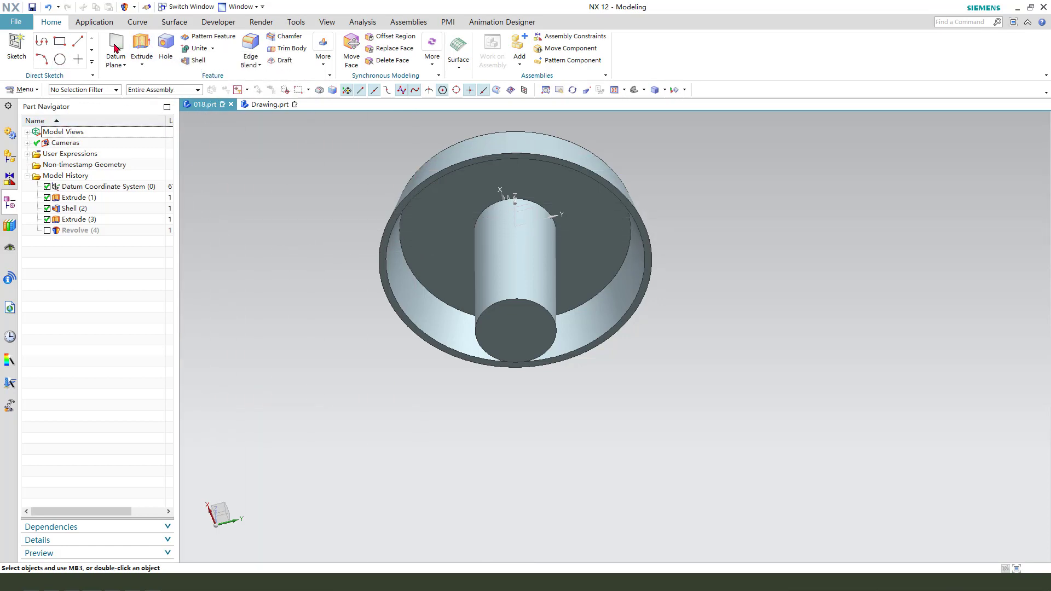
# - Start an extrusion with a new section sketch on the flange's flat top face
pyautogui.click(140, 45)
pyautogui.moveTo(594, 355); pyautogui.dragTo(577, 213, button='middle')
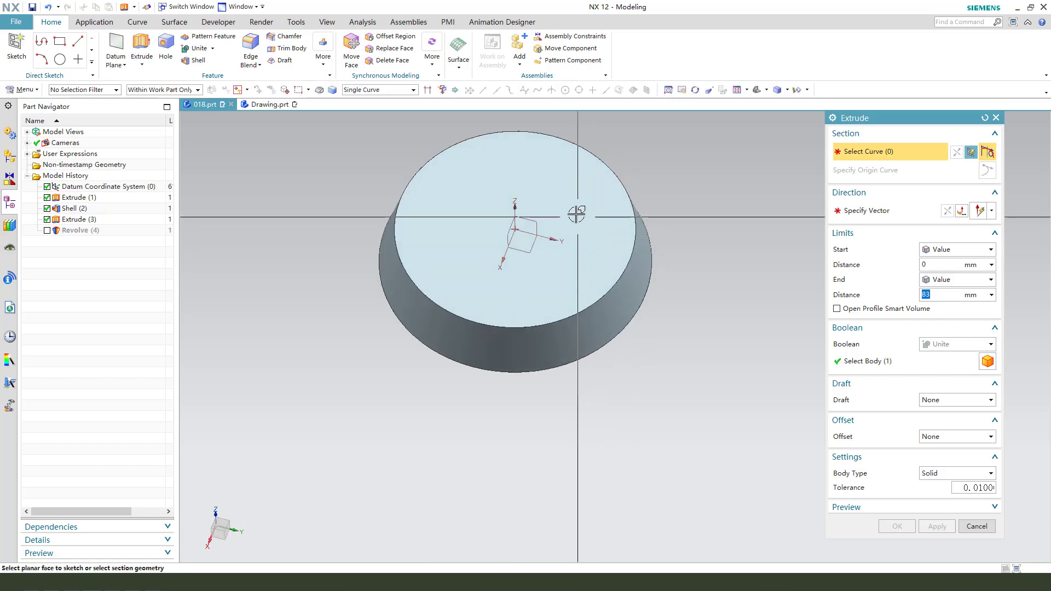
pyautogui.click(595, 217)
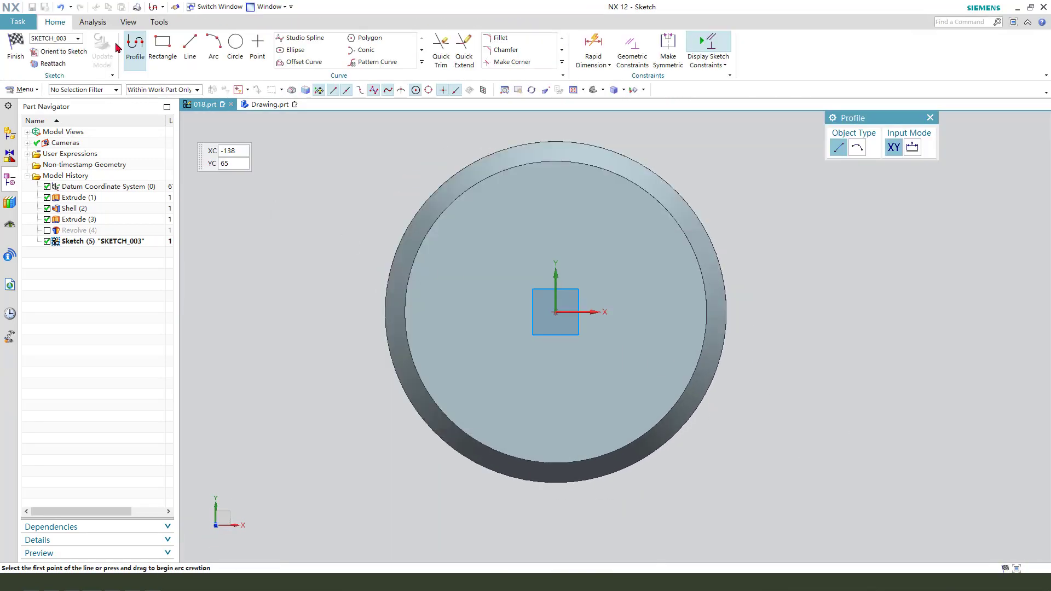
# - Try a circle centred on the sketch origin of the flange's top face, and undo it
pyautogui.click(236, 43)
pyautogui.click(556, 312)
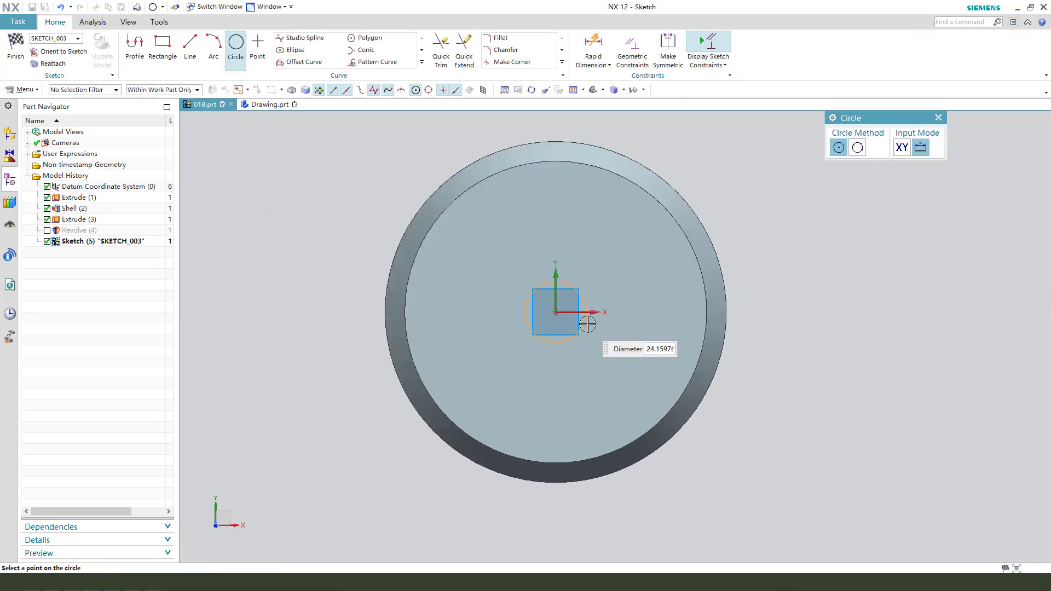
pyautogui.click(597, 329)
pyautogui.press('Escape')
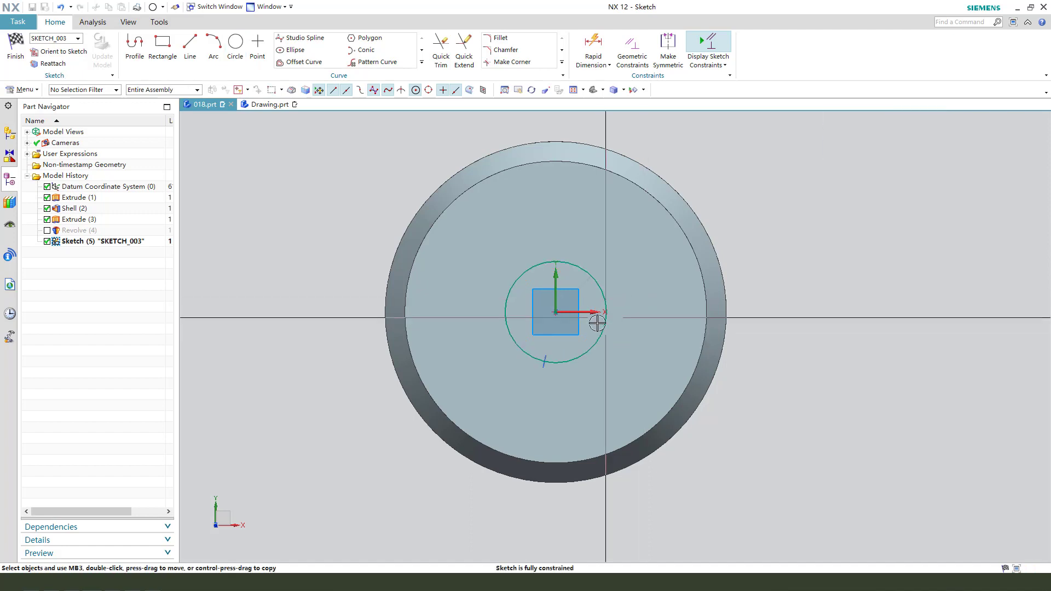
pyautogui.click(61, 8)
# - Sketch a circle centred on the origin of the flange's top face, set its diameter to 49+6.6 mm, and finish the sketch
pyautogui.click(229, 44)
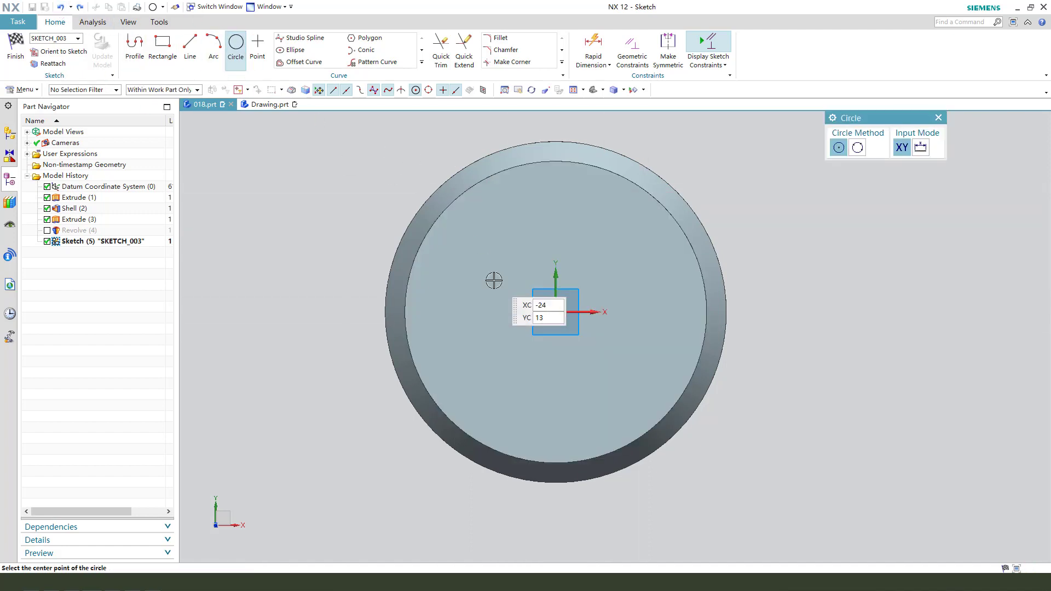
pyautogui.click(556, 312)
pyautogui.click(642, 302)
pyautogui.press('Escape')
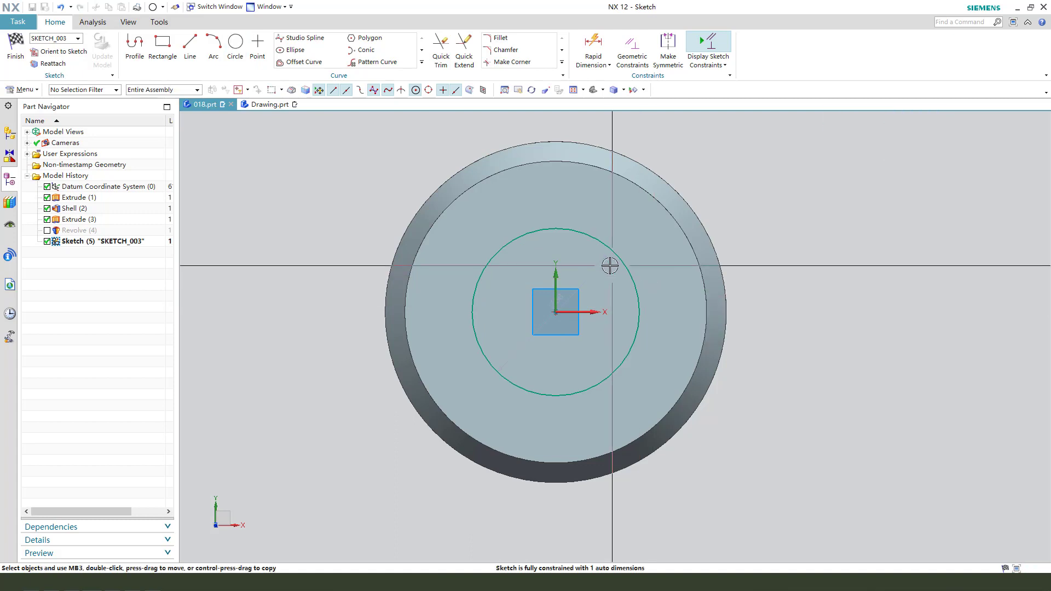
pyautogui.doubleClick(639, 231)
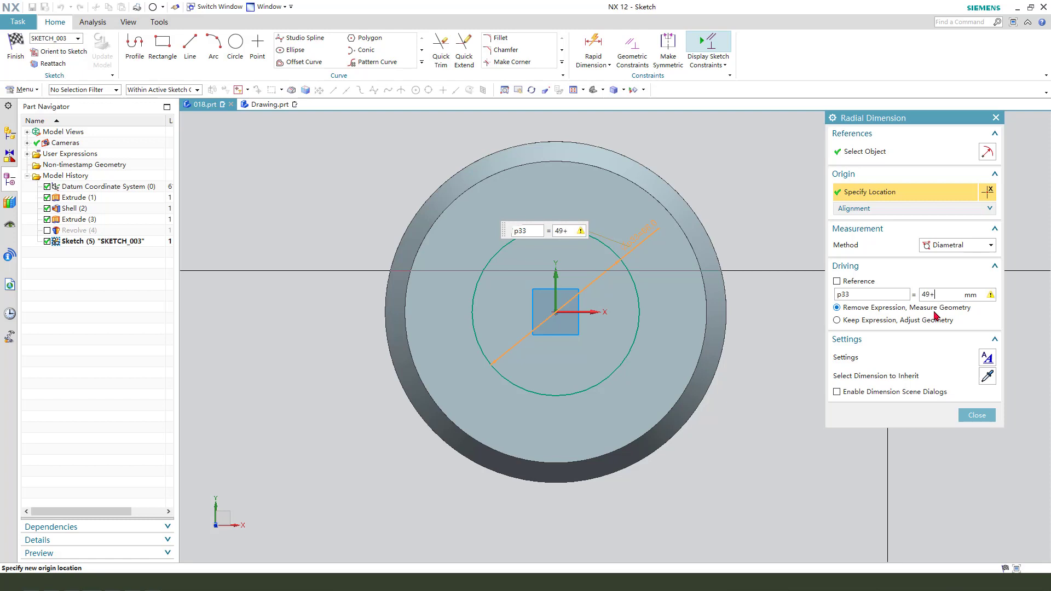
pyautogui.click(936, 316)
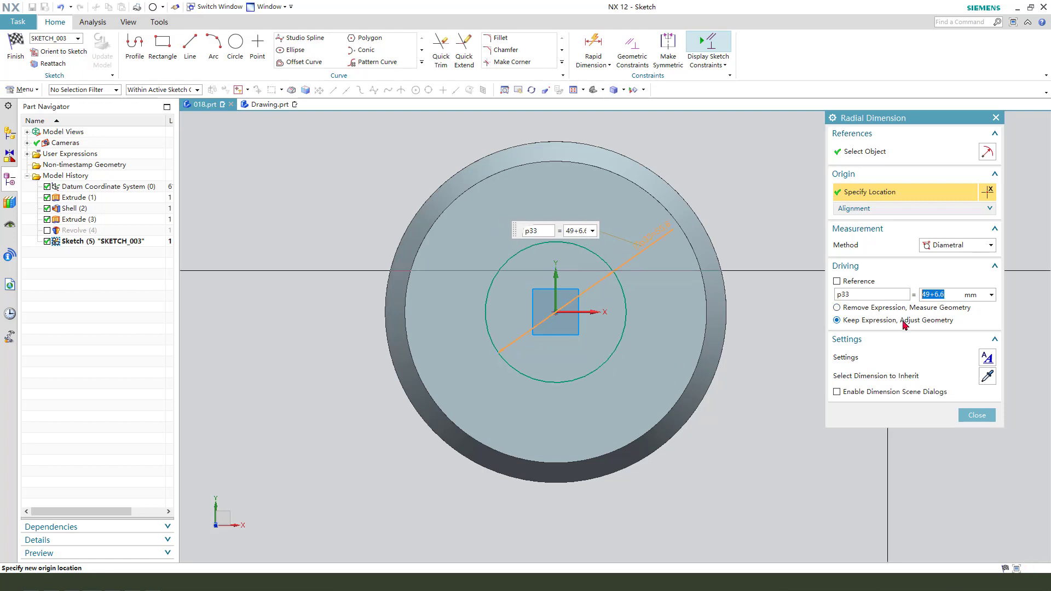
pyautogui.middleClick(819, 450)
pyautogui.click(18, 49)
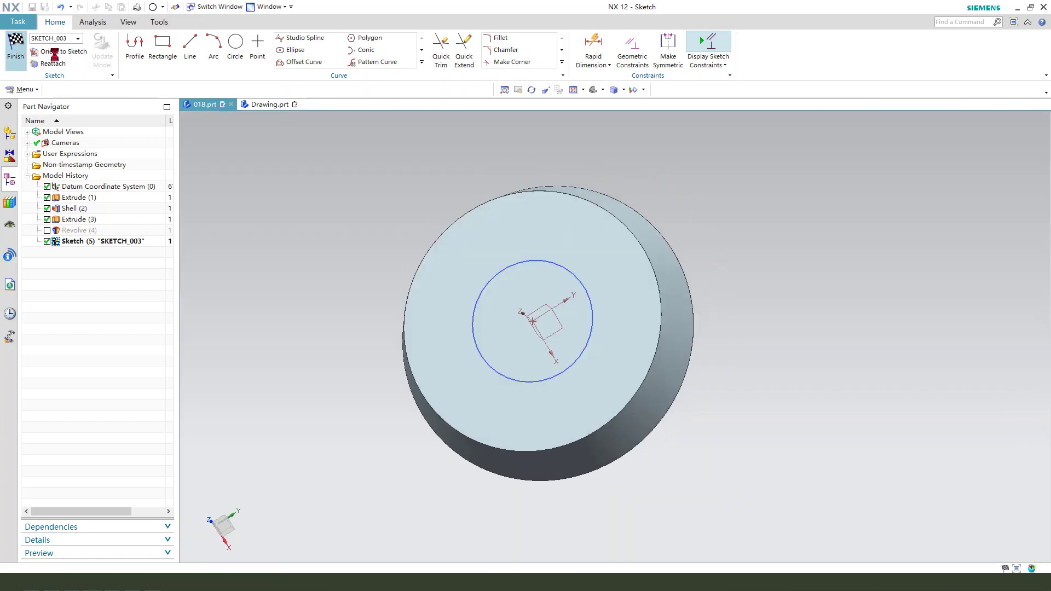
# - Extrude the circle 8+3.3 mm in the reversed direction, down into the flange, and unite it with the hub body
pyautogui.press('x')
pyautogui.moveTo(673, 343)
pyautogui.mouseDown(button='middle')
pyautogui.moveTo(677, 299)
pyautogui.moveTo(699, 287)
pyautogui.mouseUp(button='middle')
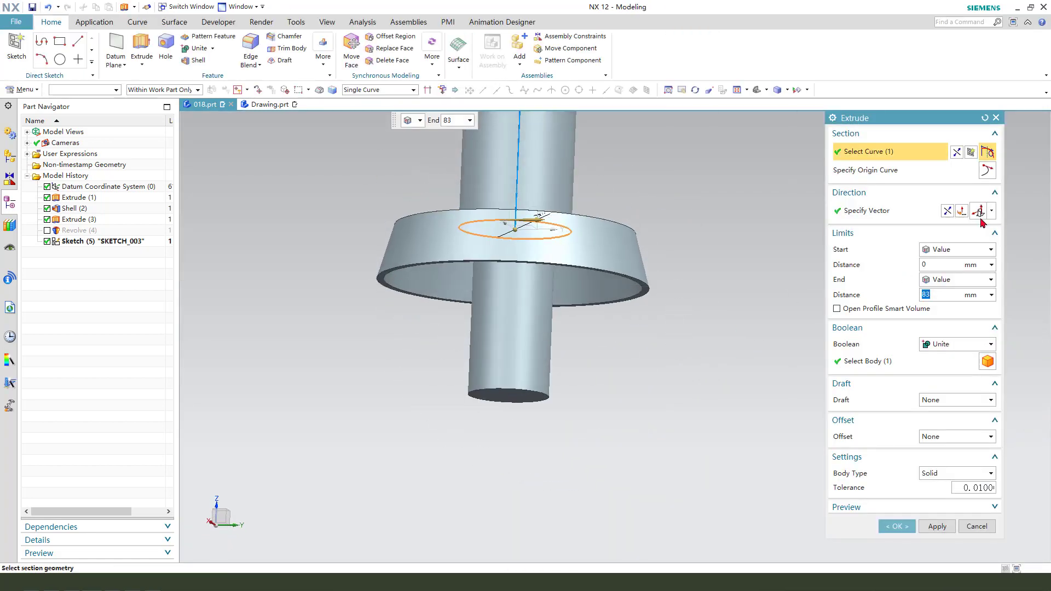
pyautogui.click(947, 211)
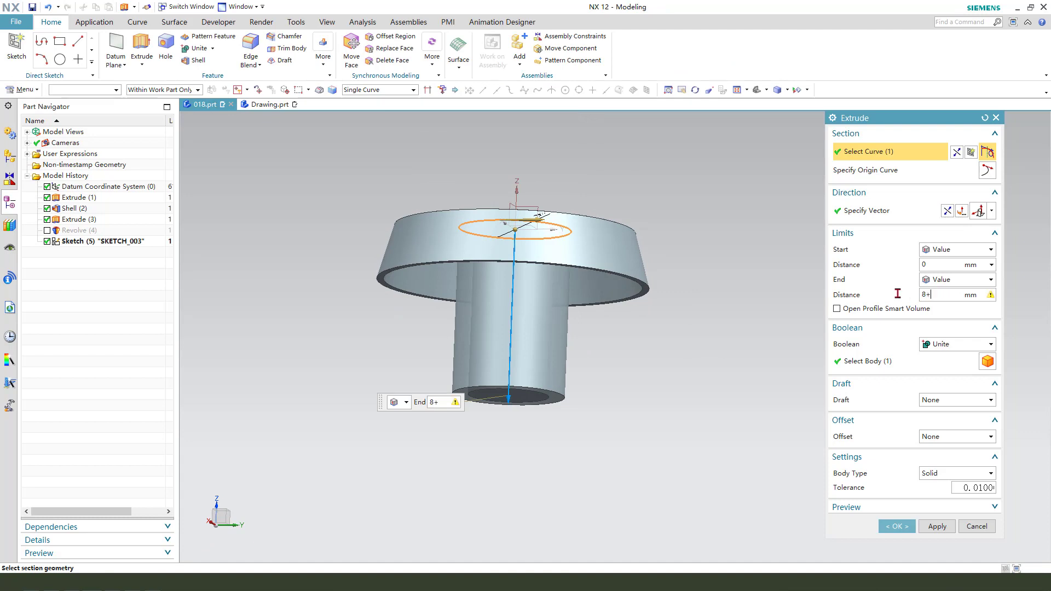
pyautogui.write('3.')
pyautogui.press('Return')
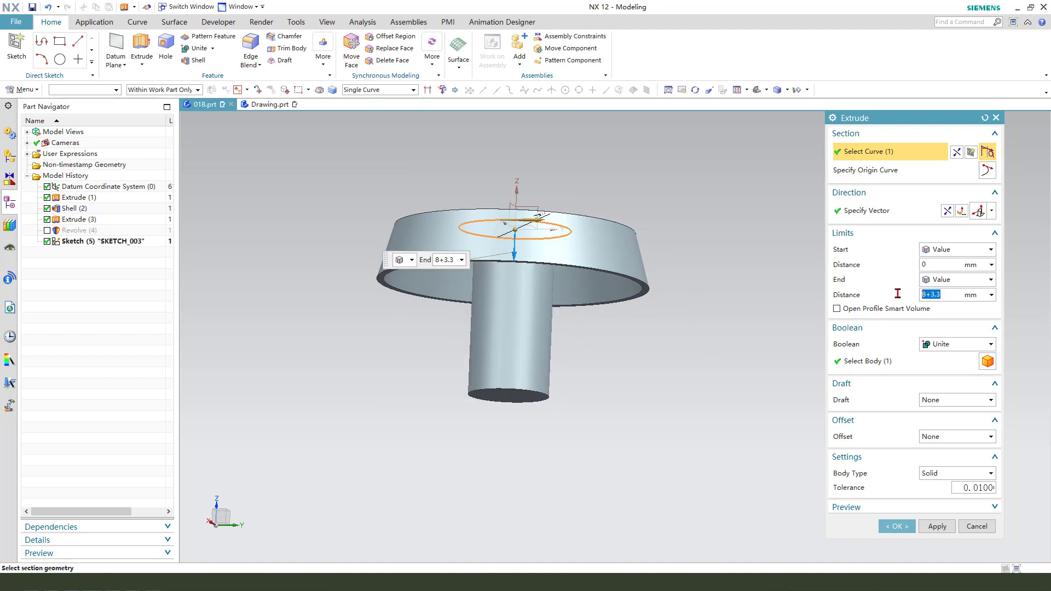
pyautogui.moveTo(619, 363); pyautogui.dragTo(621, 317, button='middle')
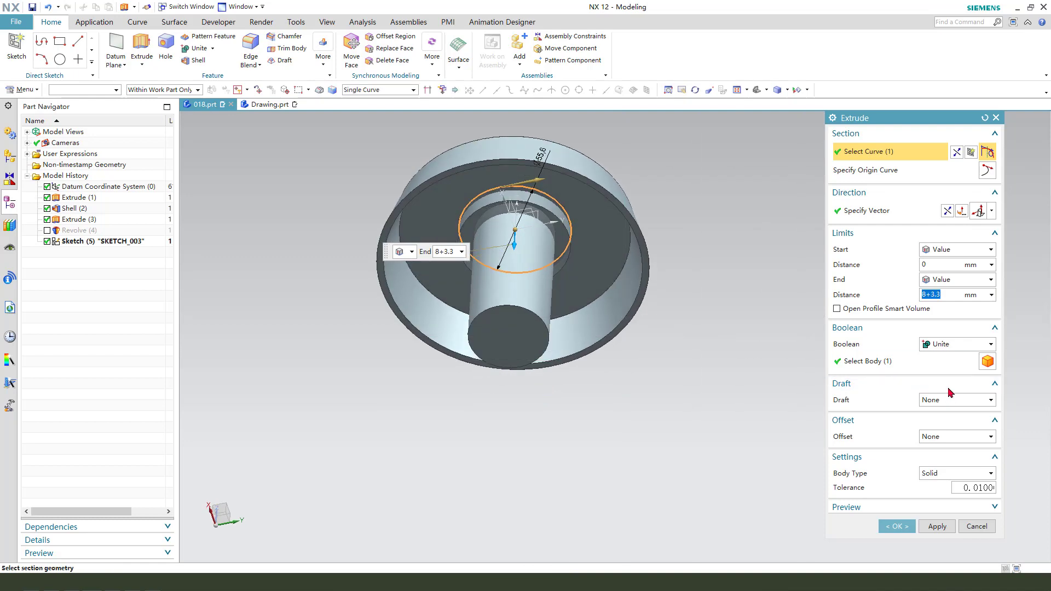
pyautogui.click(934, 360)
pyautogui.middleClick(675, 289)
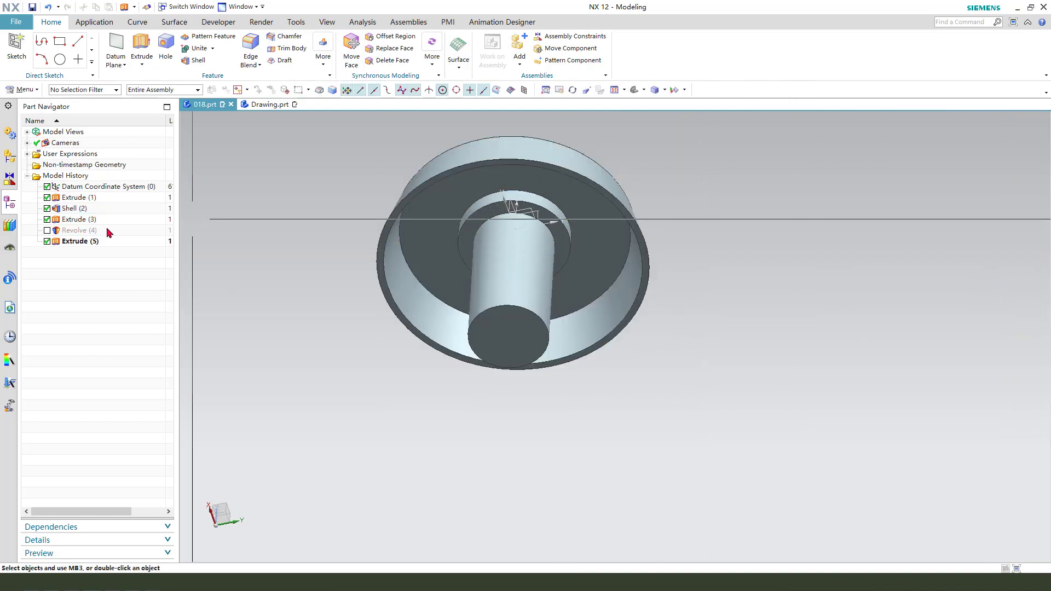
# - Reorder the new boss extrusion ahead of the suppressed revolved bore in the model history, and unsuppress the bore
pyautogui.click(81, 245)
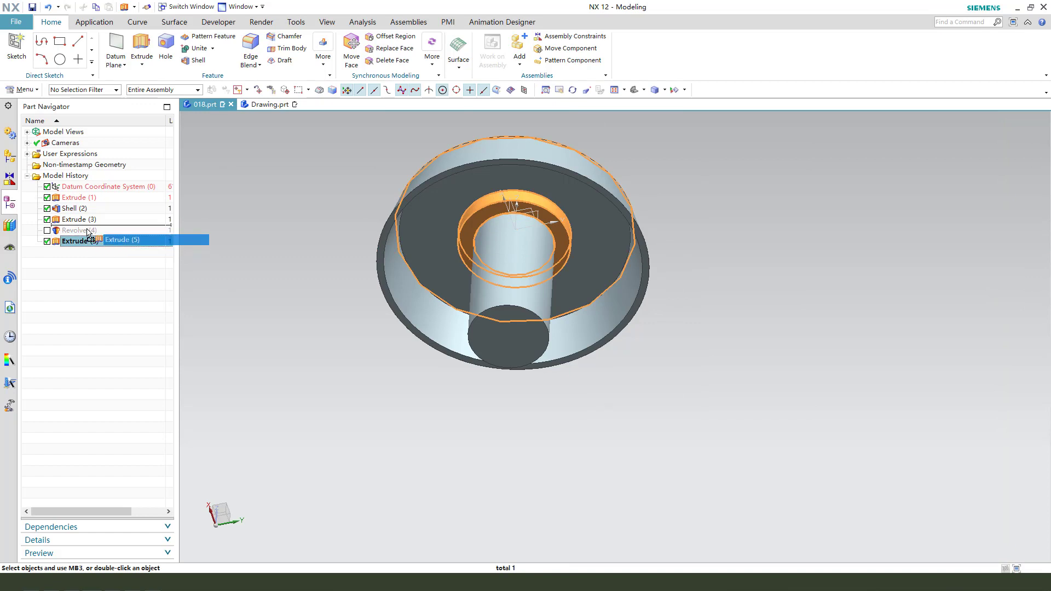
pyautogui.moveTo(88, 233); pyautogui.dragTo(86, 230)
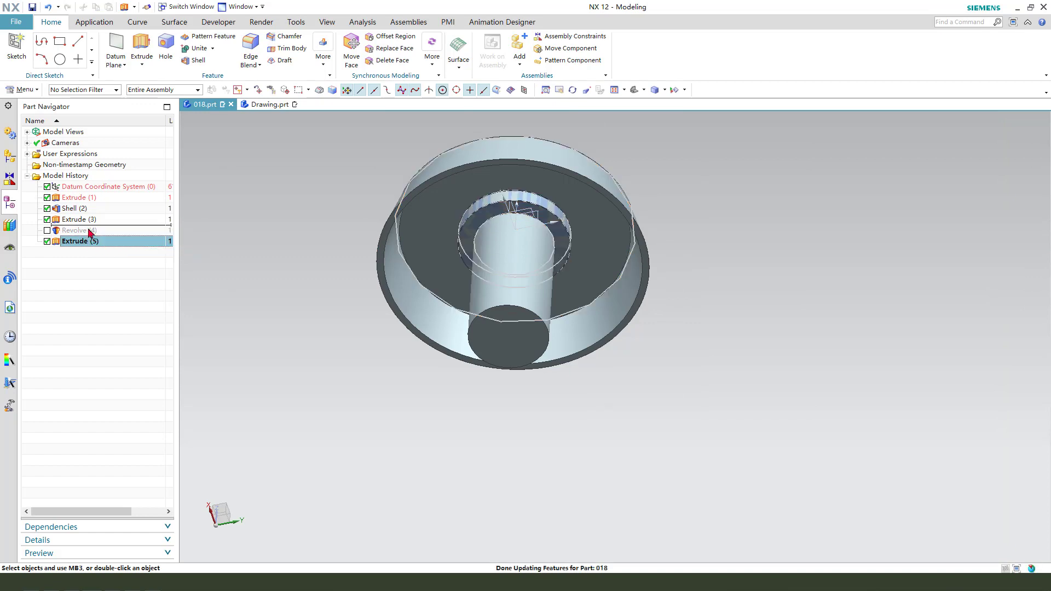
pyautogui.click(48, 241)
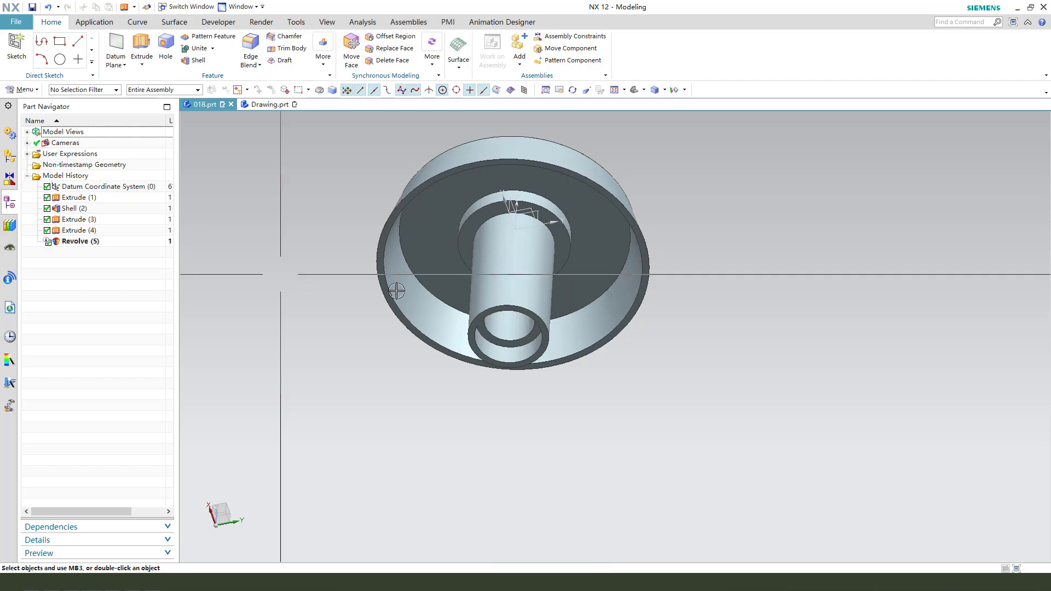
pyautogui.moveTo(281, 275)
pyautogui.mouseDown(button='middle')
pyautogui.moveTo(546, 378)
pyautogui.moveTo(539, 368)
pyautogui.moveTo(583, 237)
pyautogui.moveTo(569, 274)
pyautogui.moveTo(504, 277)
pyautogui.moveTo(535, 225)
pyautogui.moveTo(481, 333)
pyautogui.moveTo(465, 335)
pyautogui.mouseUp(button='middle')
# - Examine the flange cut-out circles and their dimensions in Drawing.prt's top view, and return to 018.prt
pyautogui.click(270, 104)
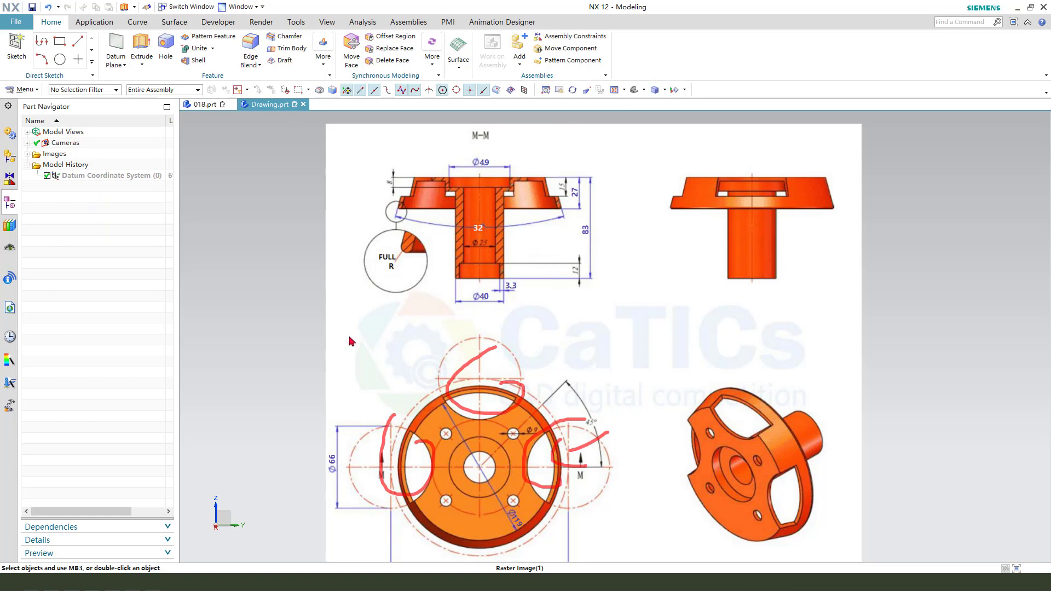
pyautogui.press('Escape')
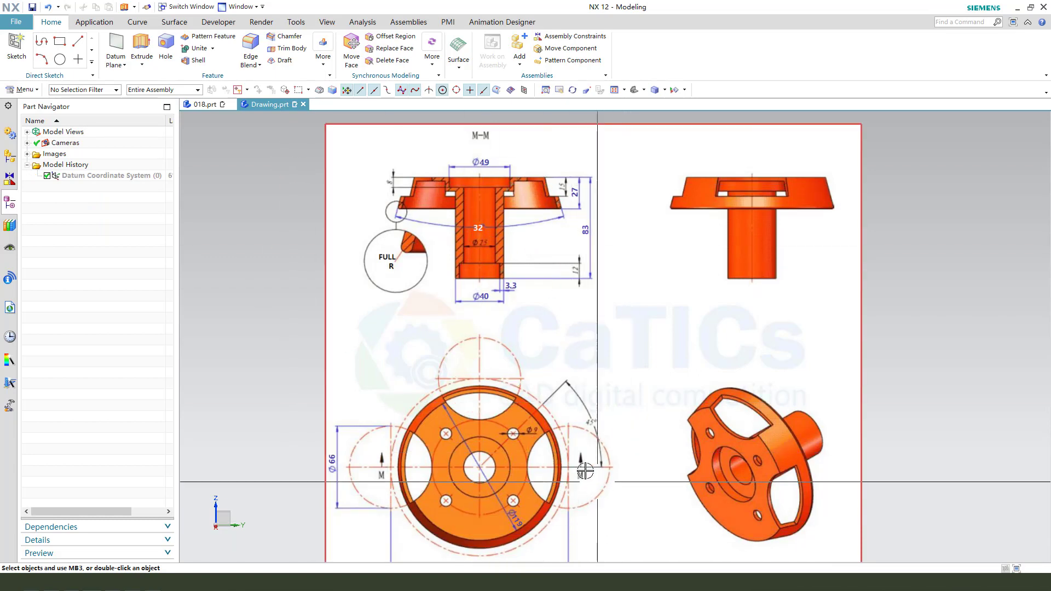
pyautogui.moveTo(544, 488)
pyautogui.mouseDown(button='middle')
pyautogui.moveTo(549, 442)
pyautogui.moveTo(544, 476)
pyautogui.mouseUp(button='middle')
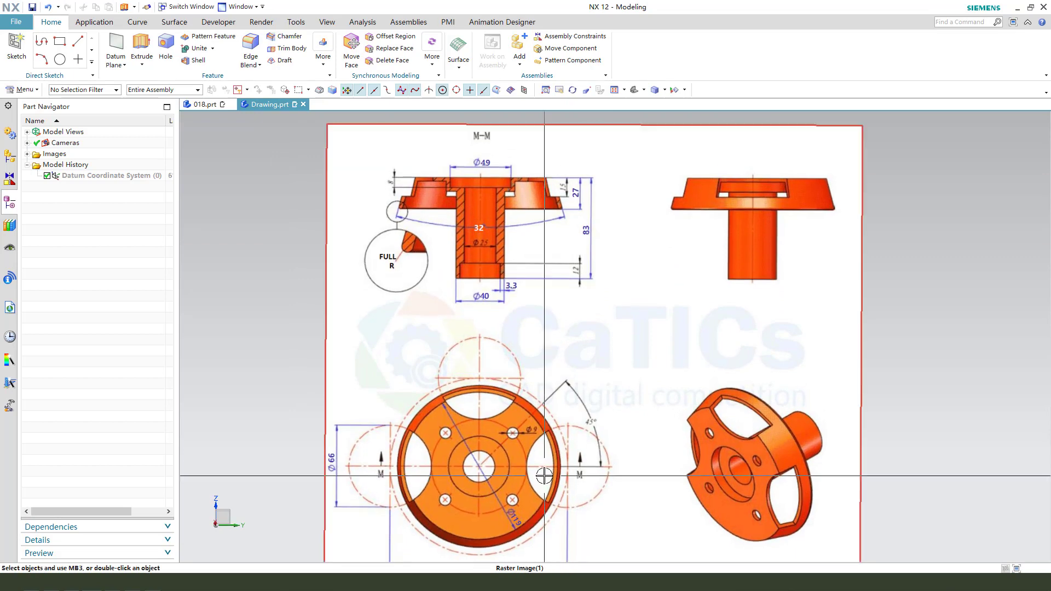
pyautogui.press('F8')
pyautogui.scroll(-2, 561, 298)
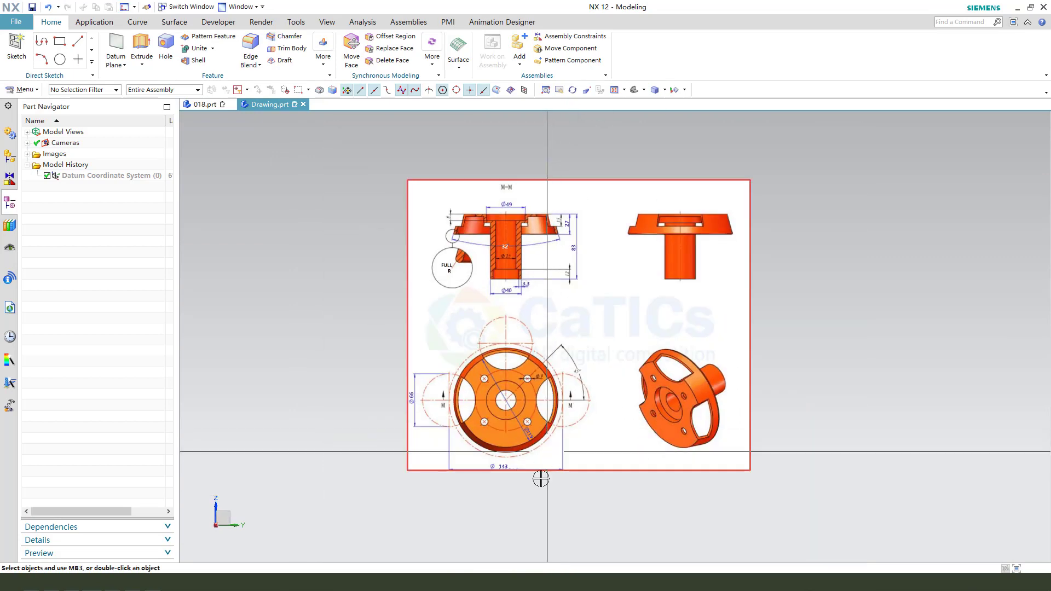
pyautogui.scroll(3, 539, 480)
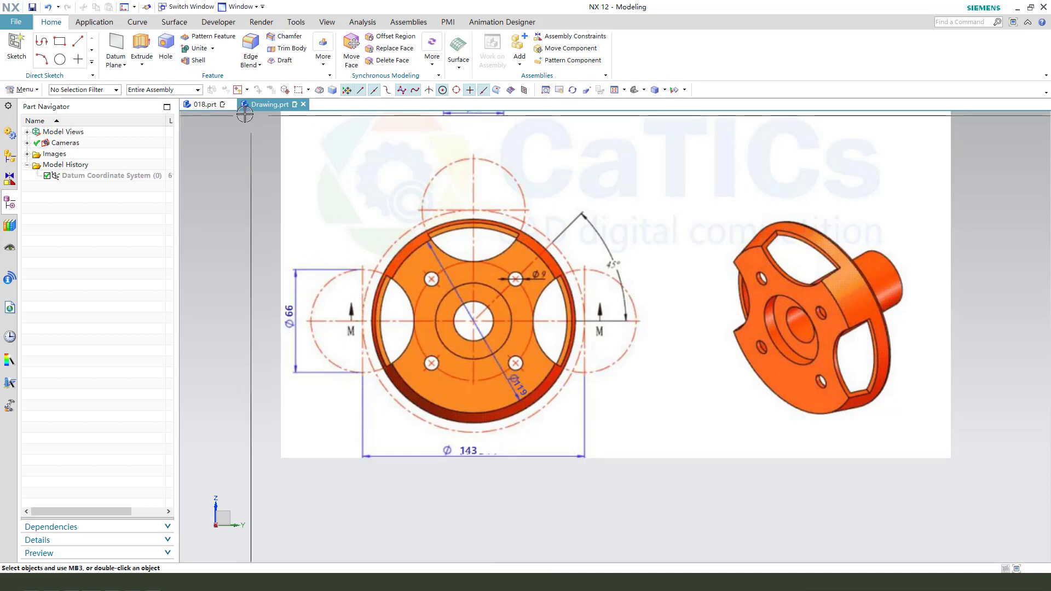
pyautogui.click(204, 105)
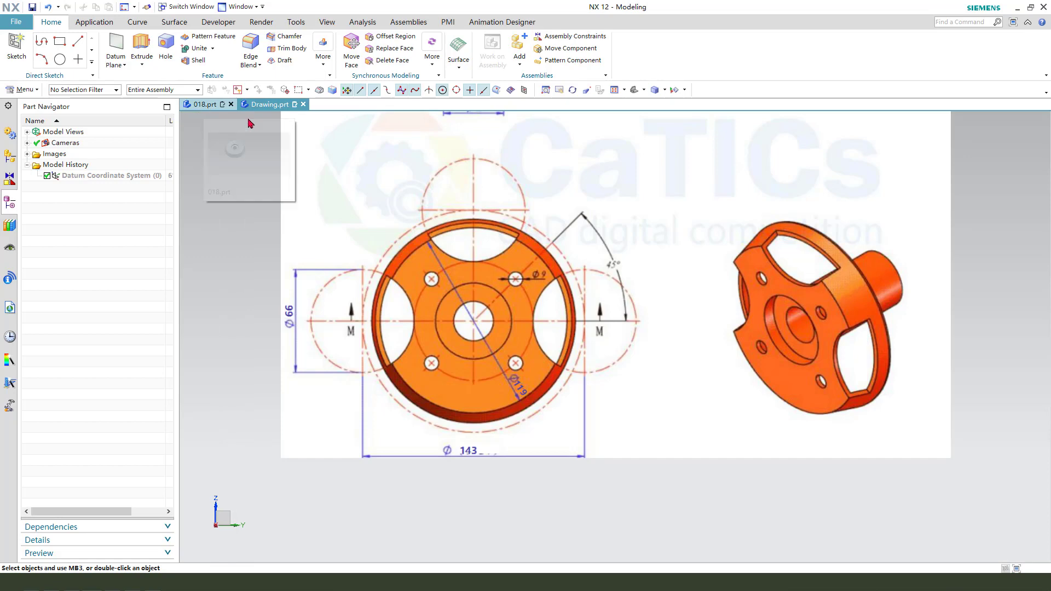
# - Start an extrusion with a new section sketch on the flange's top face for the cut-outs
pyautogui.click(141, 43)
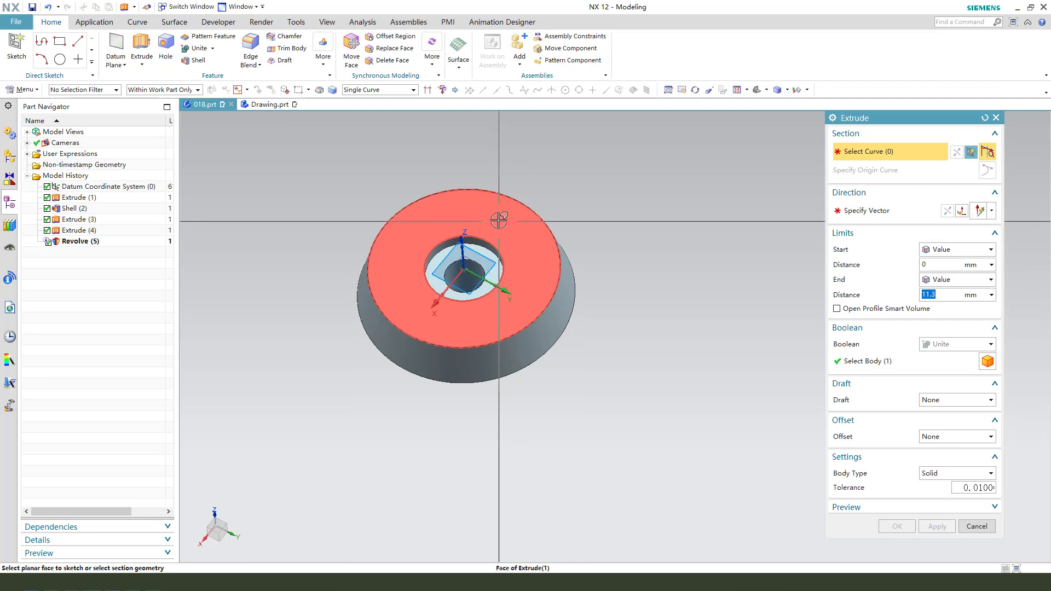
pyautogui.click(504, 220)
pyautogui.scroll(2, 624, 324)
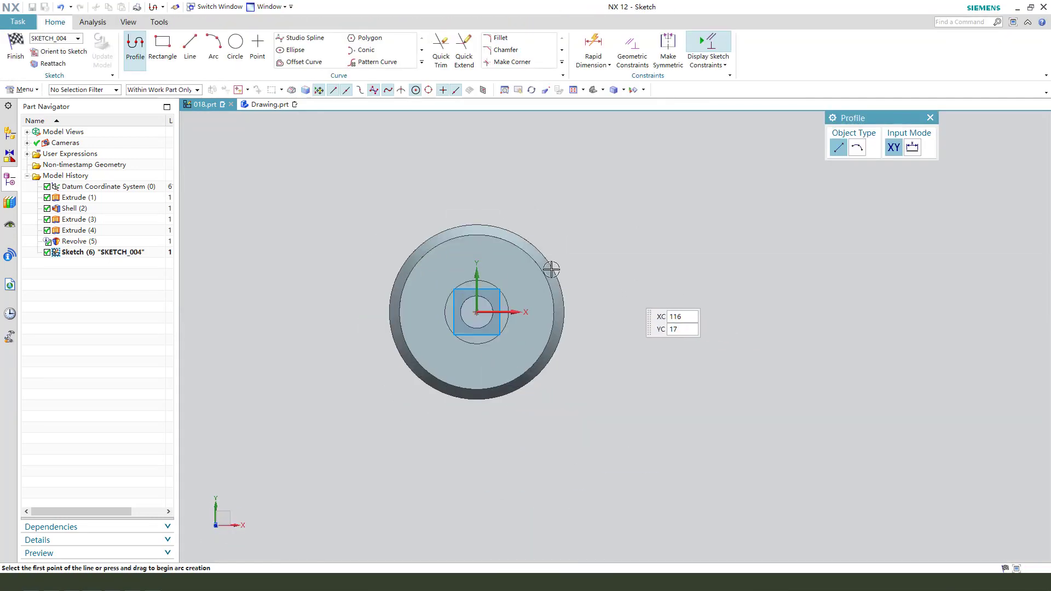
# - Sketch a circle about 52 mm in diameter beyond the flange on the +Y side and constrain its centre to the vertical axis
pyautogui.click(236, 46)
pyautogui.click(485, 176)
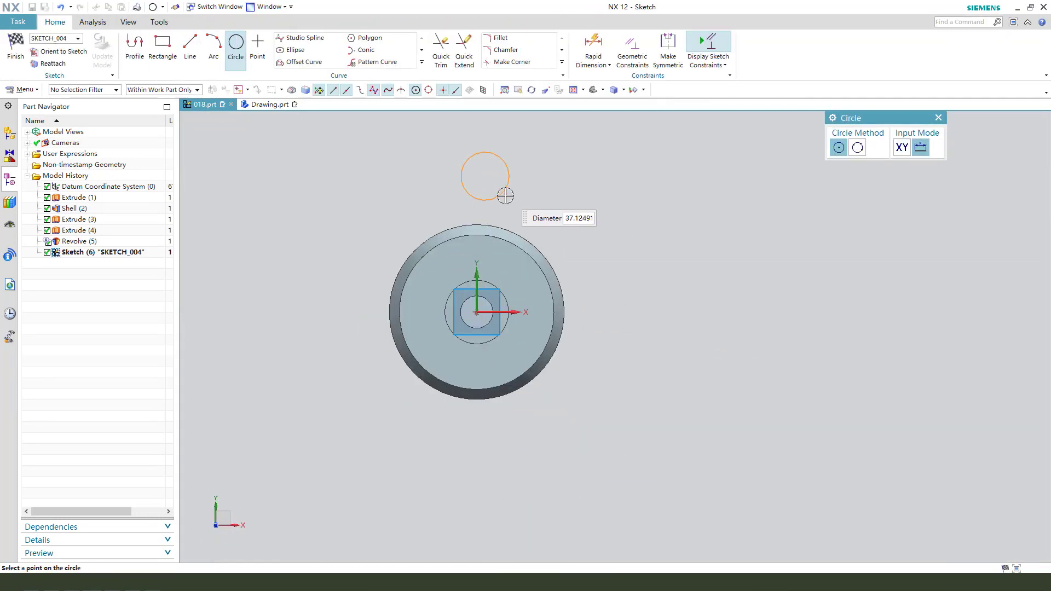
pyautogui.click(508, 199)
pyautogui.press('Escape')
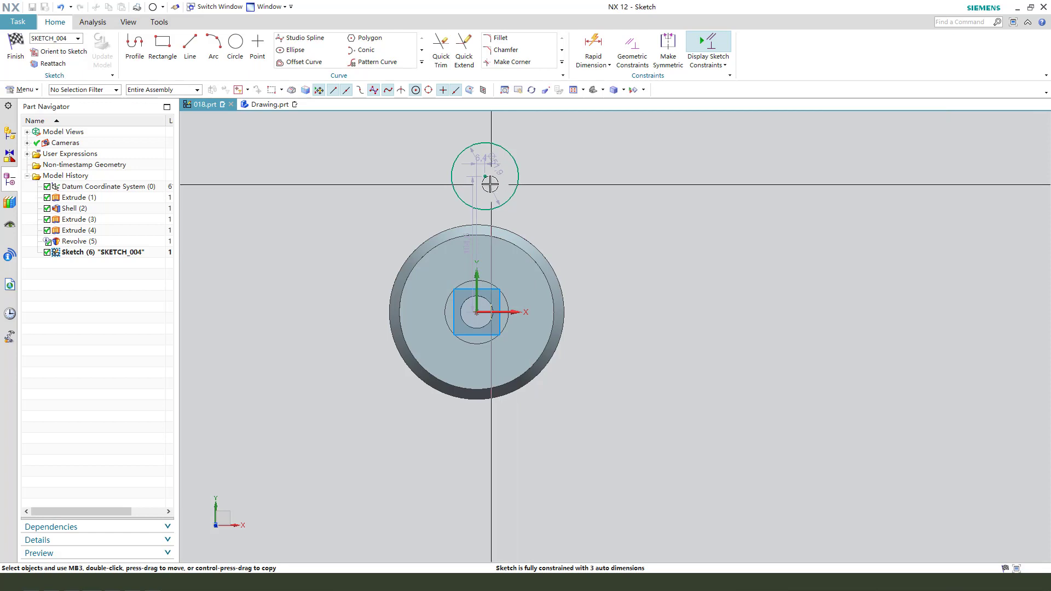
pyautogui.click(476, 274)
pyautogui.click(497, 253)
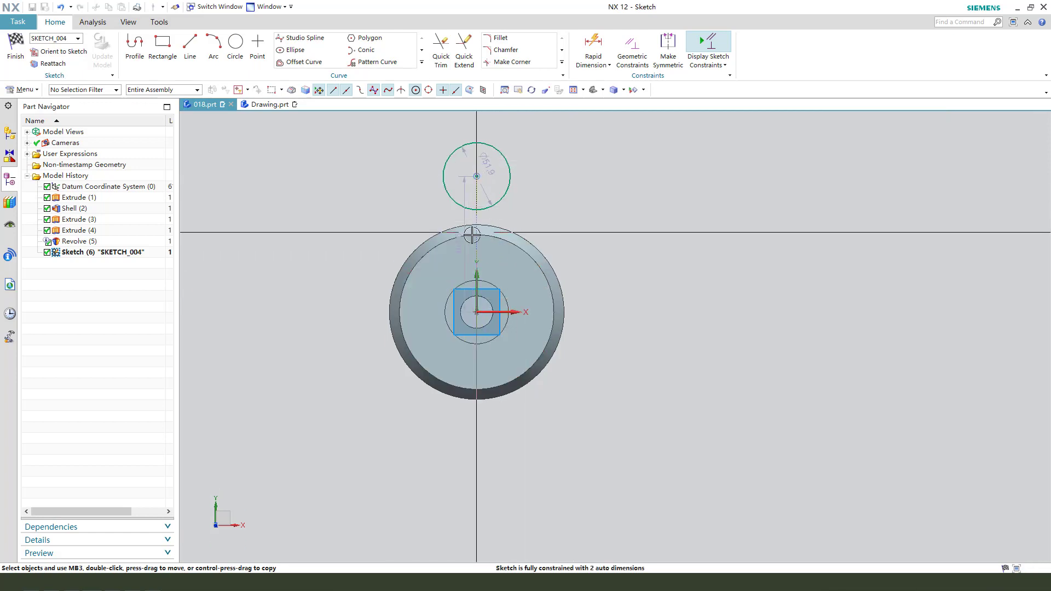
# - Set the distance from the horizontal axis to the circle's centre to 143/2 mm
pyautogui.moveTo(464, 219); pyautogui.dragTo(663, 227)
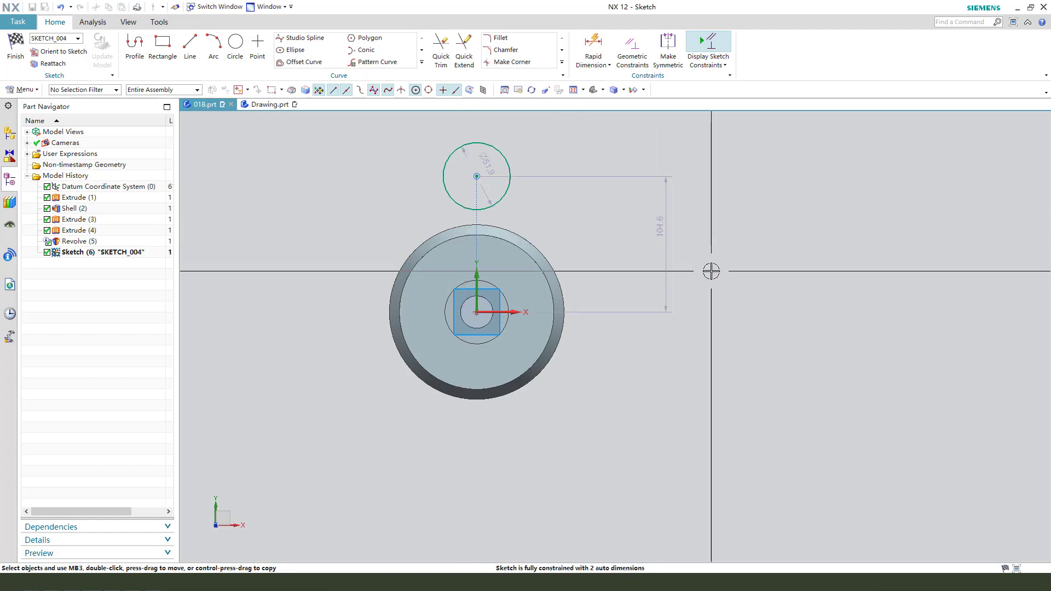
pyautogui.doubleClick(659, 228)
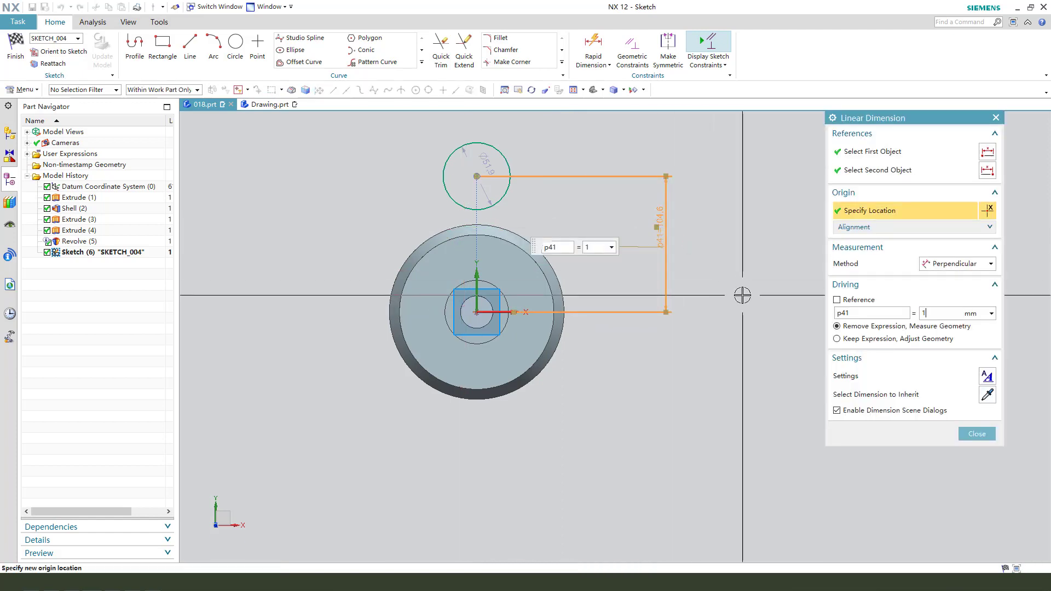
pyautogui.press('Return')
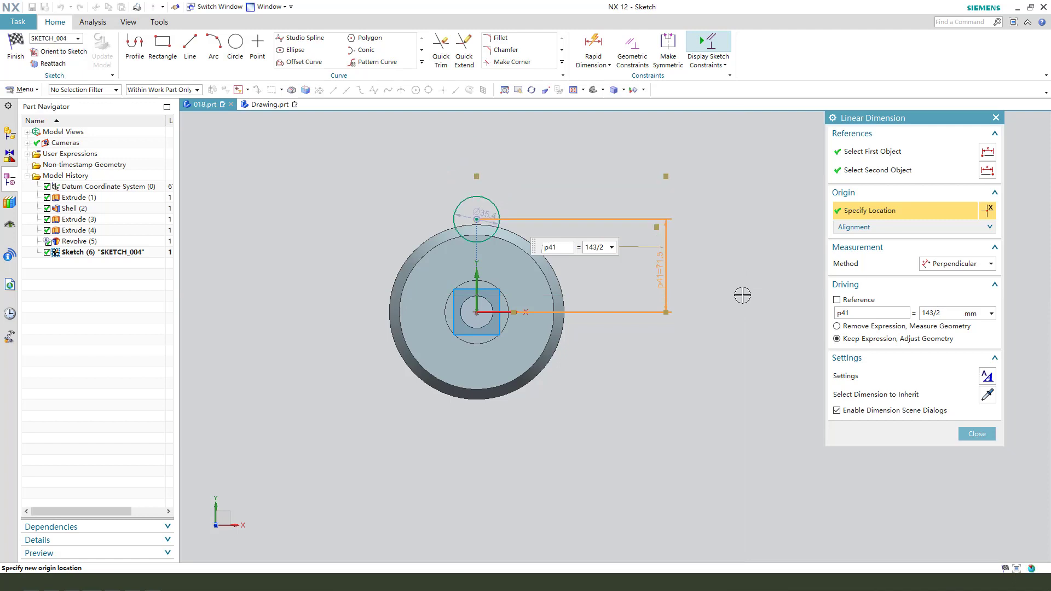
pyautogui.middleClick(694, 280)
# - Set the circle's diameter to 66 mm, and delete the circle from the sketch
pyautogui.scroll(2, 492, 206)
pyautogui.click(459, 209)
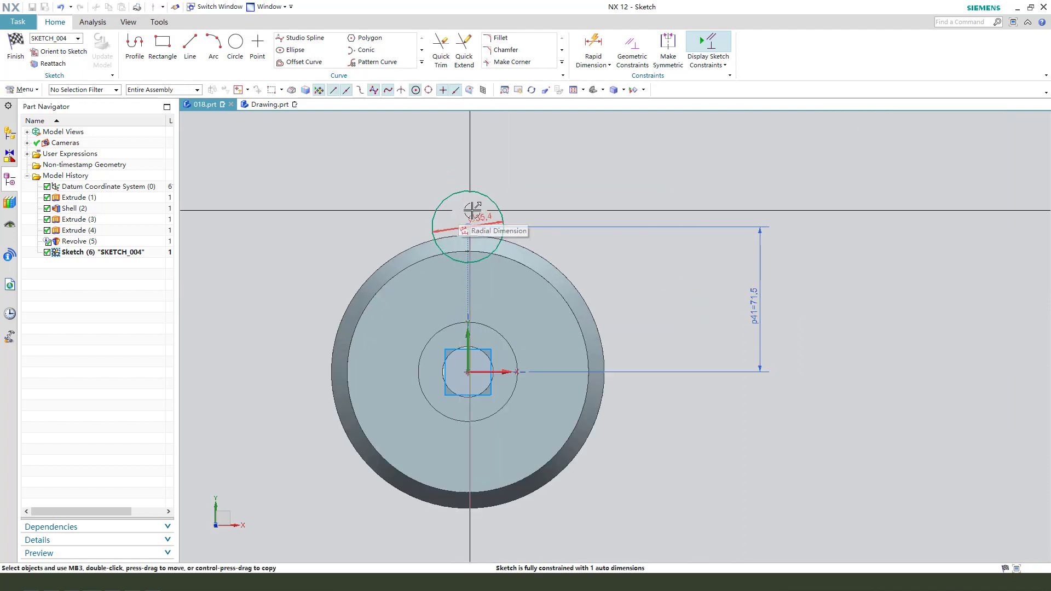
pyautogui.click(541, 169)
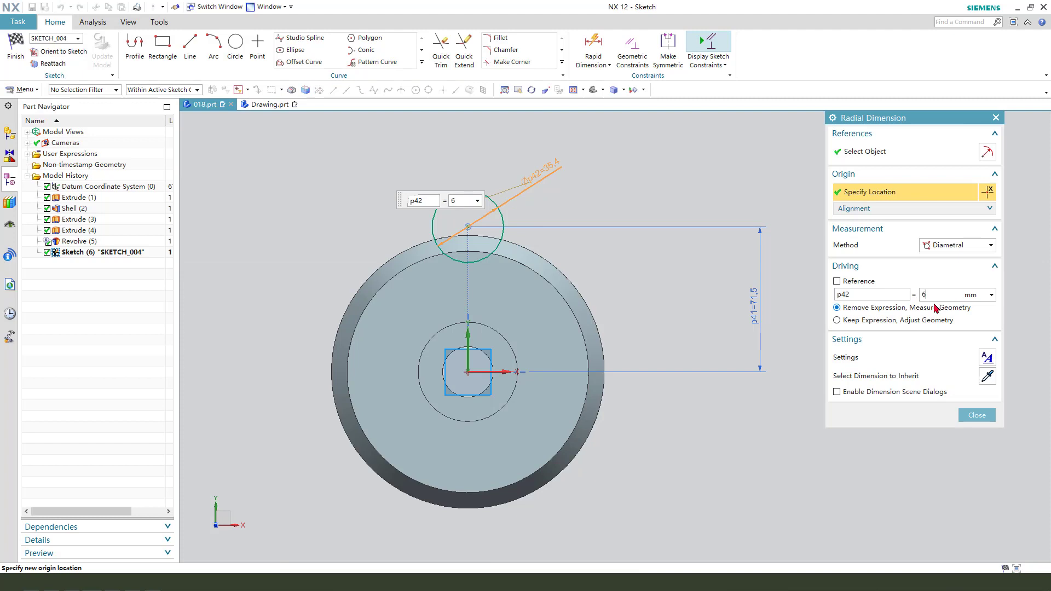
pyautogui.press('Return')
pyautogui.middleClick(612, 302)
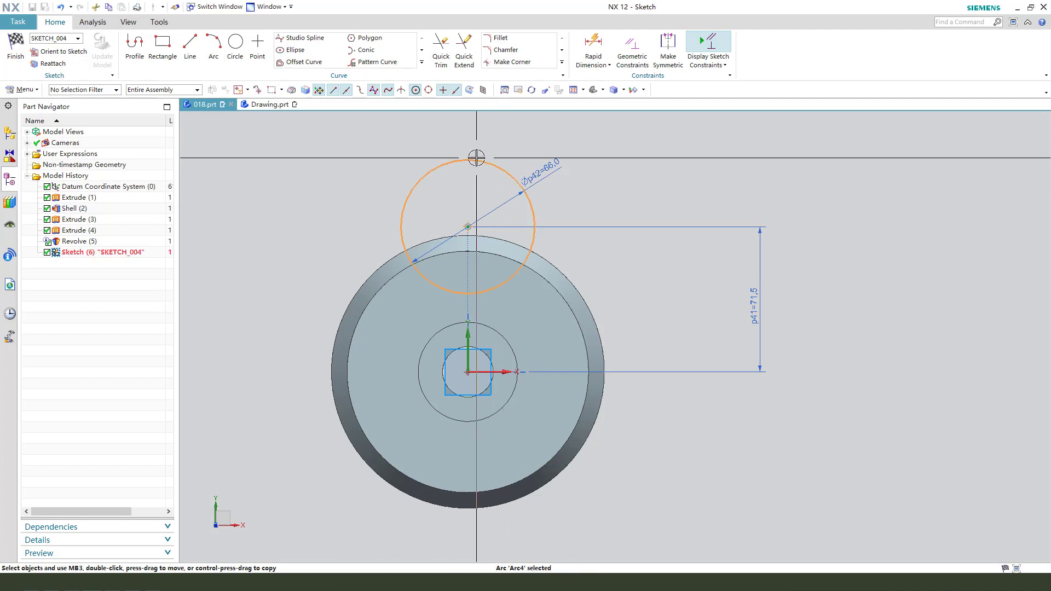
pyautogui.press('Delete')
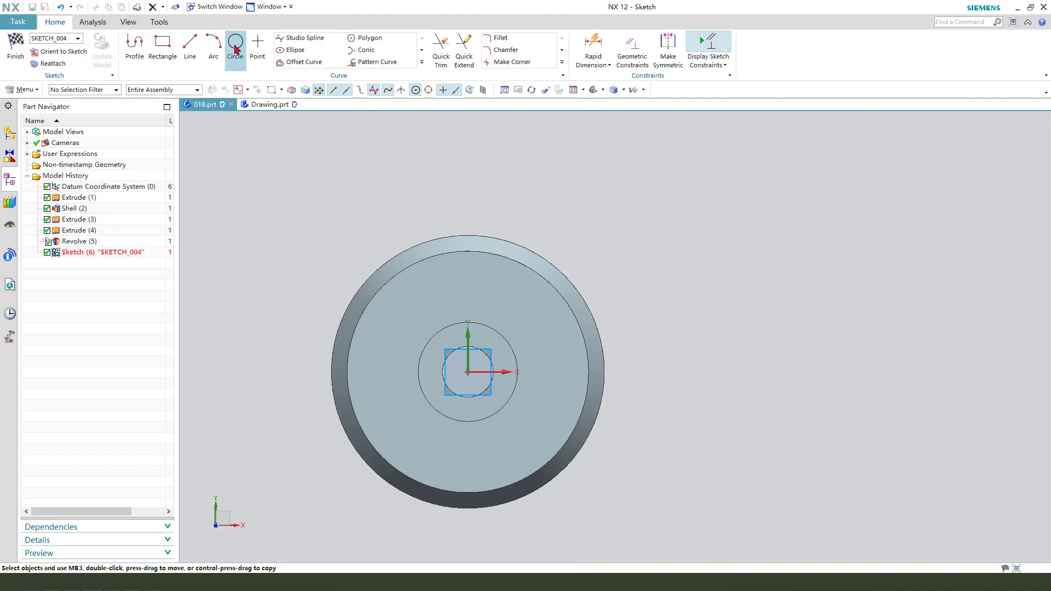
# - Sketch a circle about 46 mm in diameter beyond the flange on the +X side and constrain its centre to the horizontal axis
pyautogui.click(236, 47)
pyautogui.click(654, 359)
pyautogui.click(673, 399)
pyautogui.press('Escape')
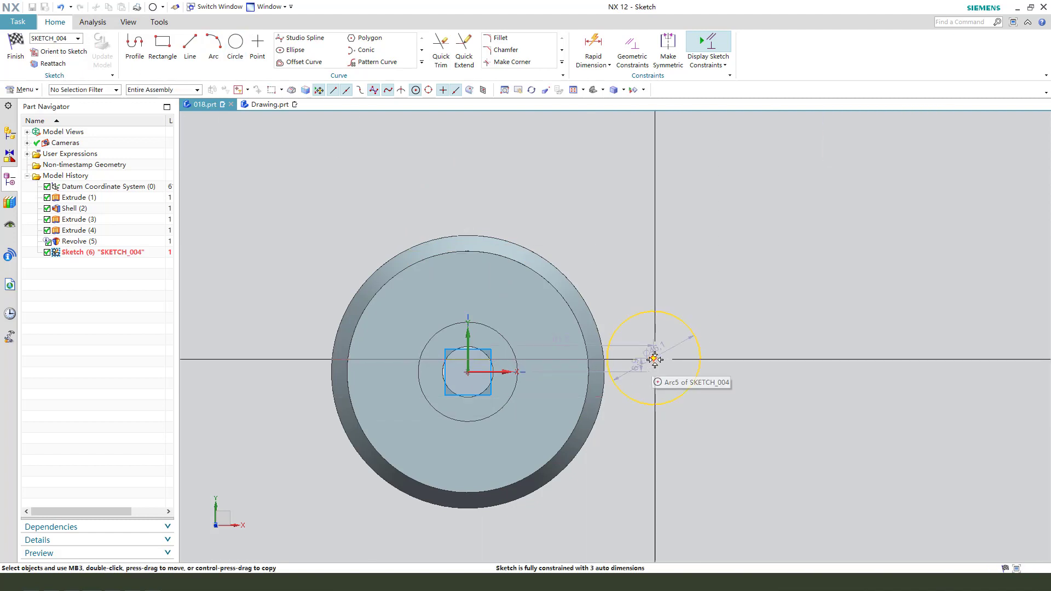
pyautogui.click(654, 359)
pyautogui.click(509, 372)
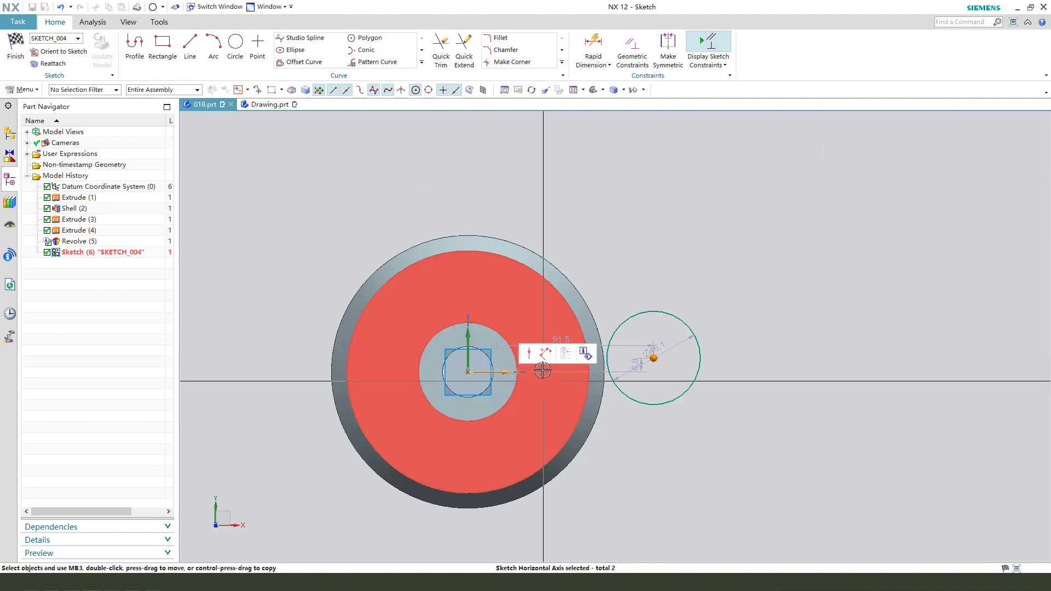
pyautogui.click(584, 352)
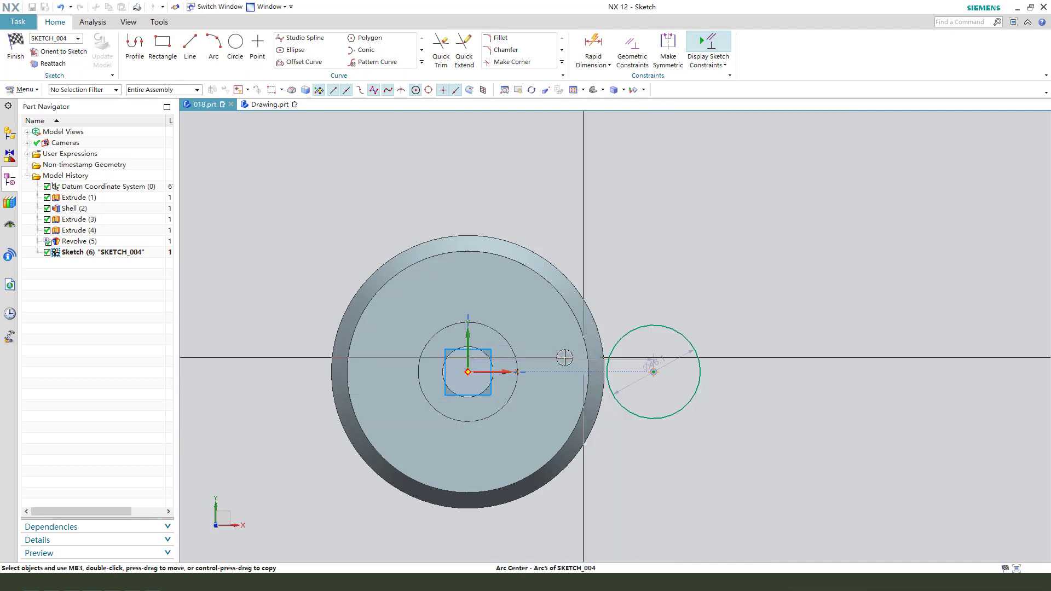
# - Set the distance from the vertical axis to the circle's centre to 143/2 mm
pyautogui.moveTo(559, 353); pyautogui.dragTo(561, 229)
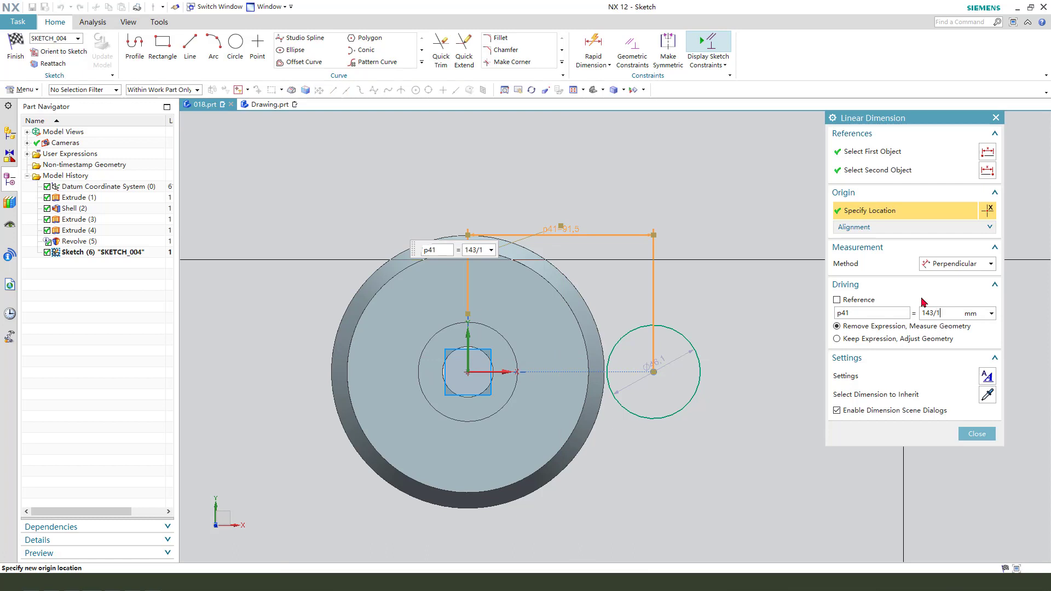
pyautogui.press('Return')
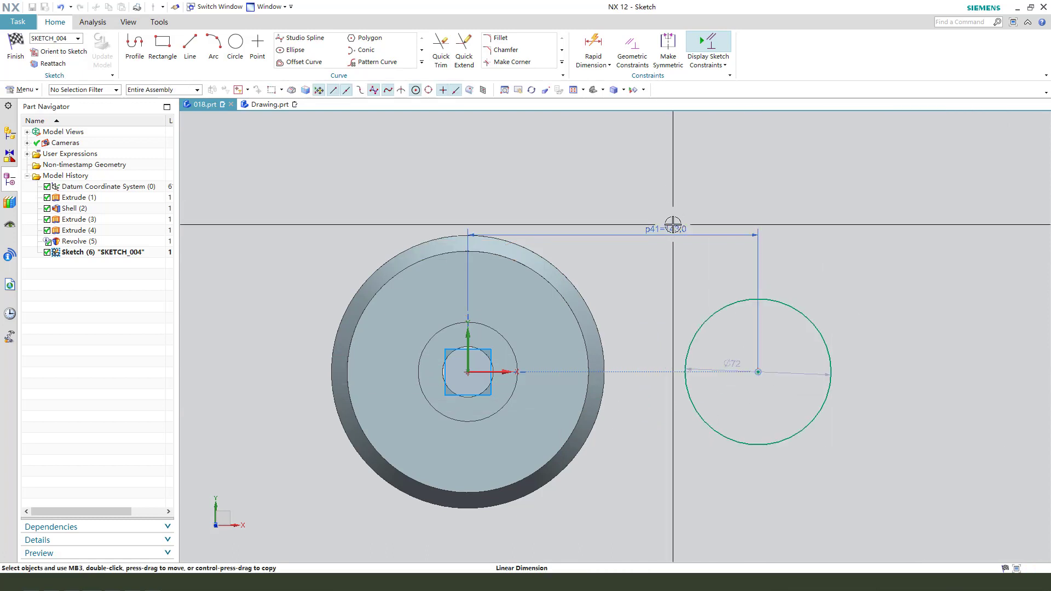
pyautogui.doubleClick(673, 224)
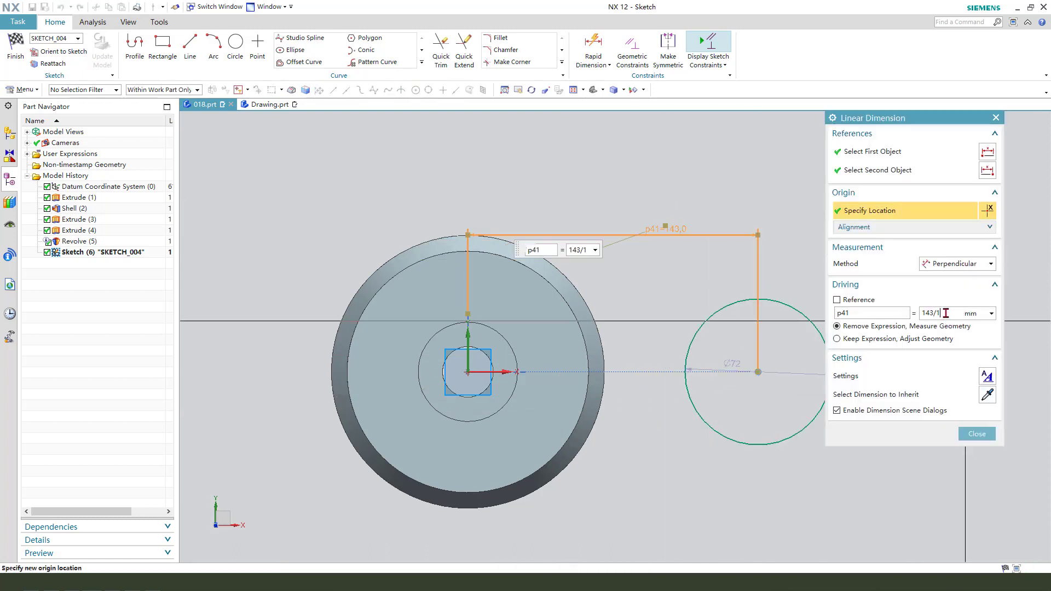
pyautogui.write('143/2')
pyautogui.press('Return')
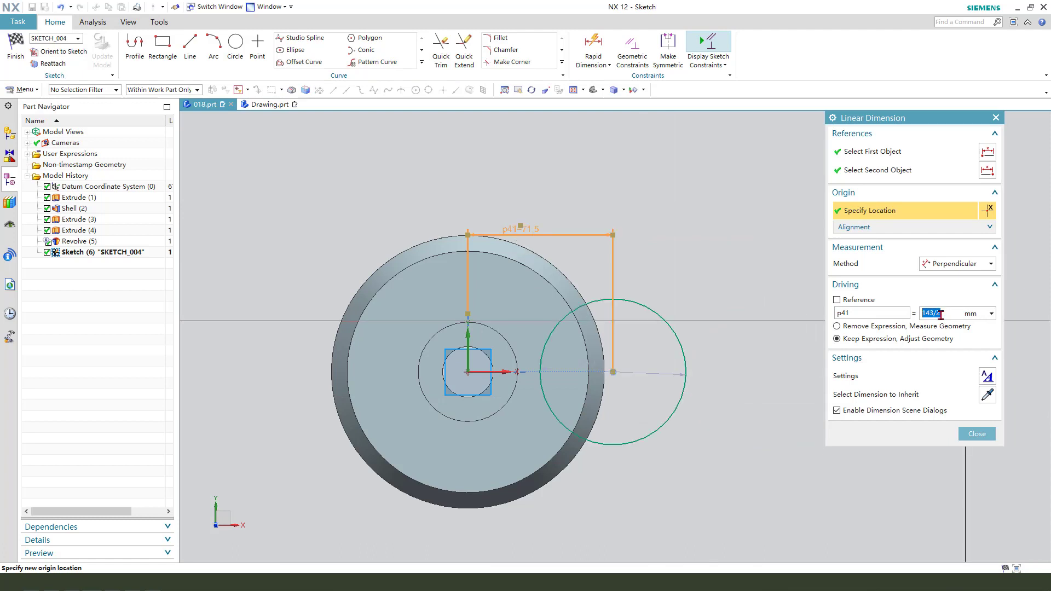
# - Set the circle's diameter to 66 mm and finish the section sketch
pyautogui.doubleClick(707, 304)
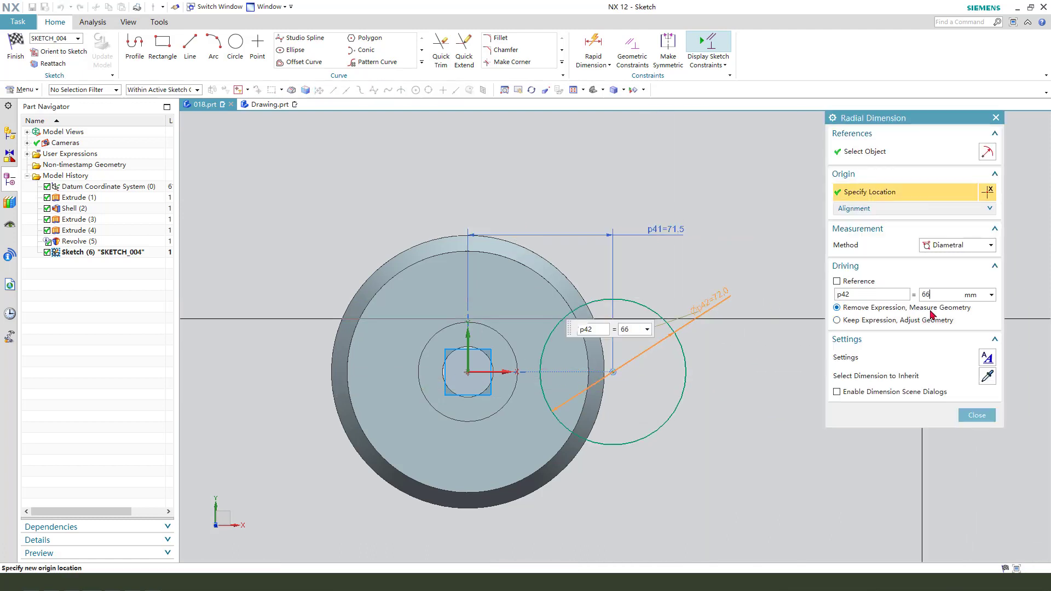
pyautogui.write('66')
pyautogui.press('Return')
pyautogui.click(15, 47)
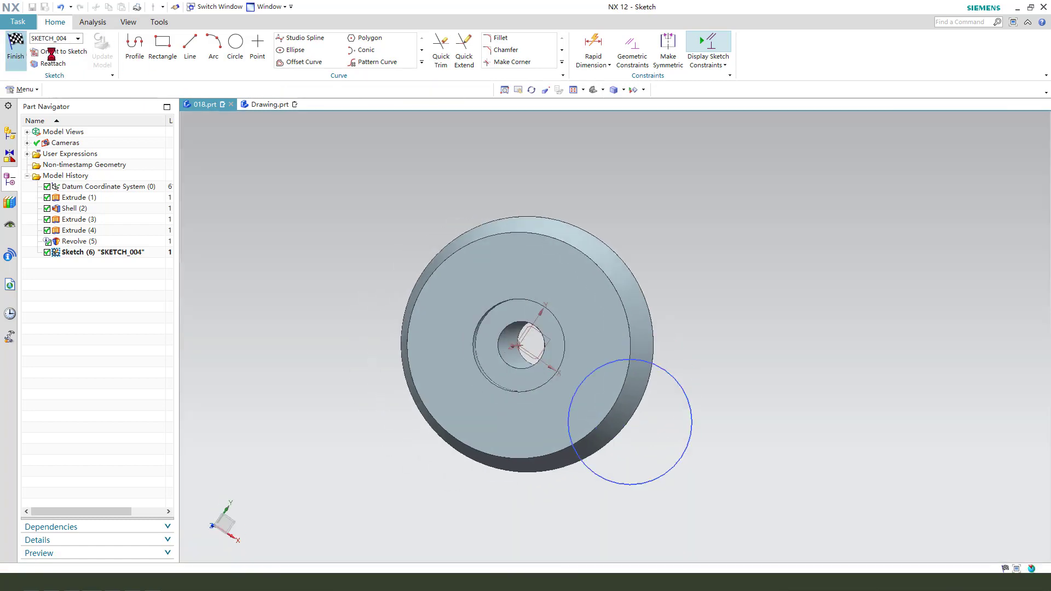
# - Extrude the circle 15 mm downward into the flange as a Subtract cut
pyautogui.moveTo(629, 378); pyautogui.dragTo(626, 365, button='middle')
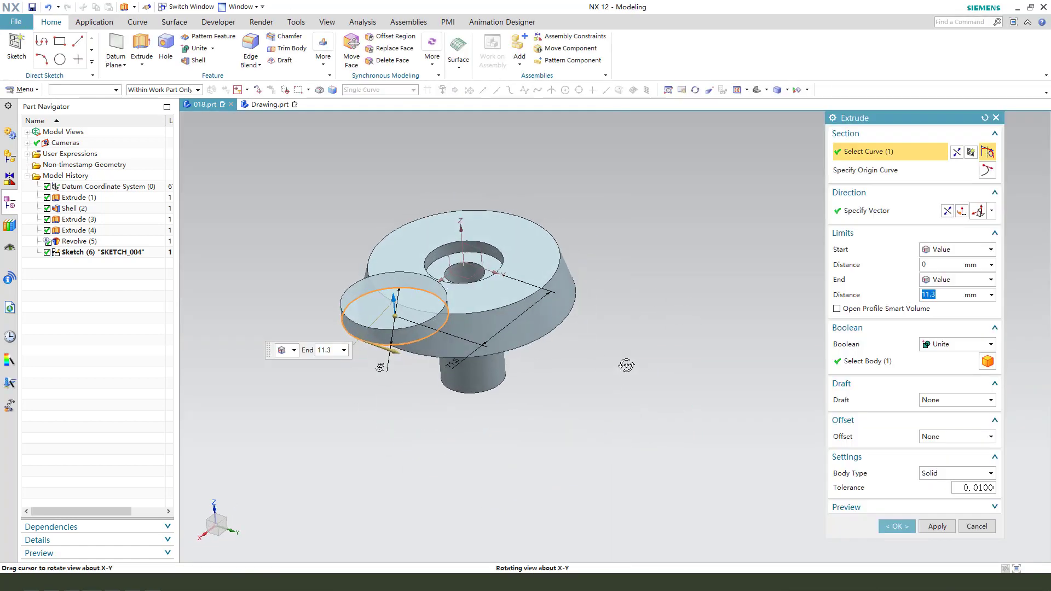
pyautogui.click(948, 213)
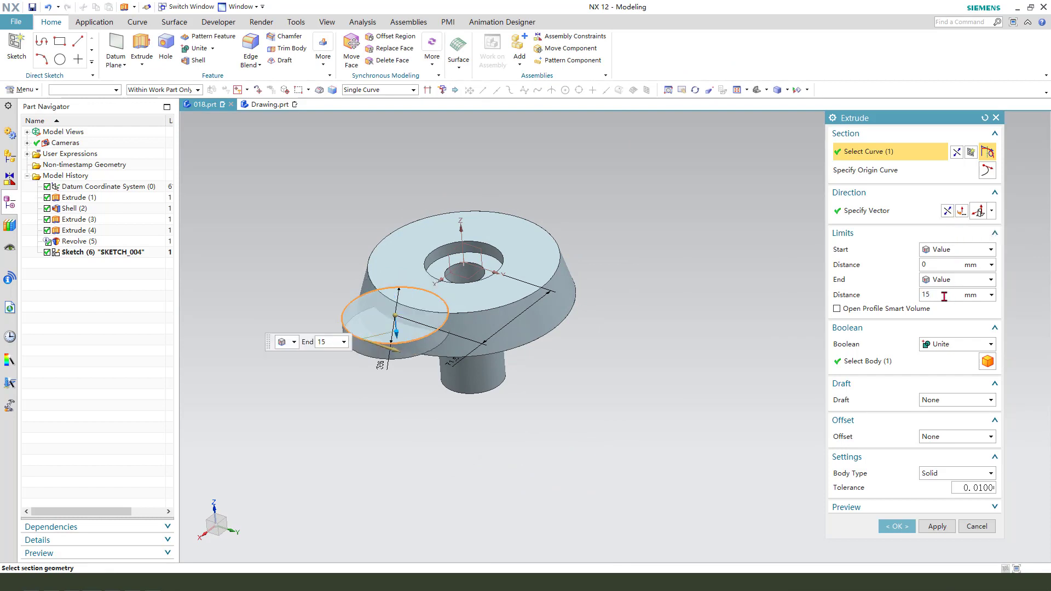
pyautogui.doubleClick(944, 296)
pyautogui.click(948, 347)
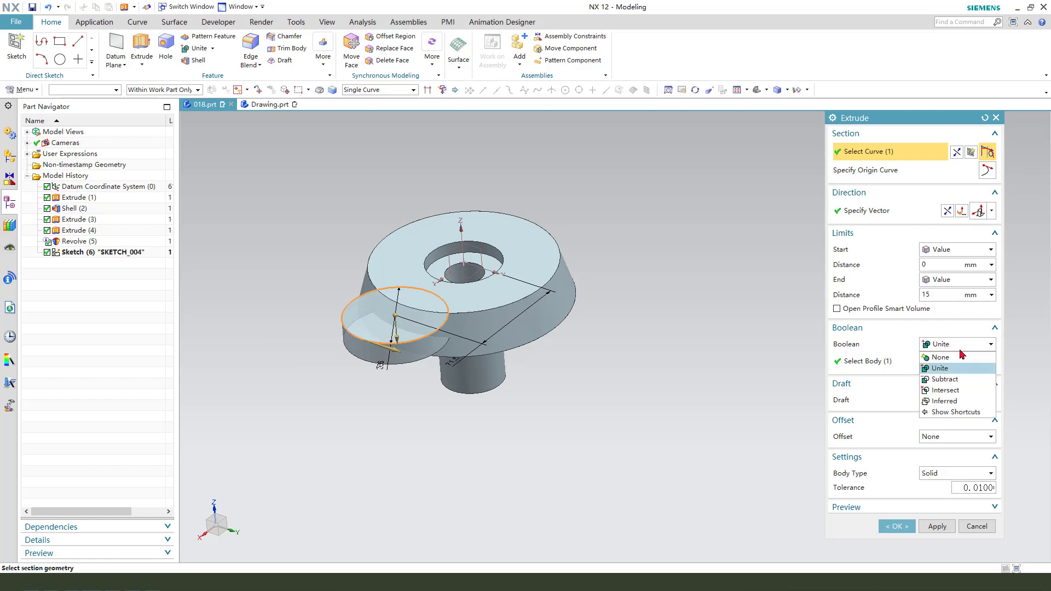
pyautogui.click(945, 379)
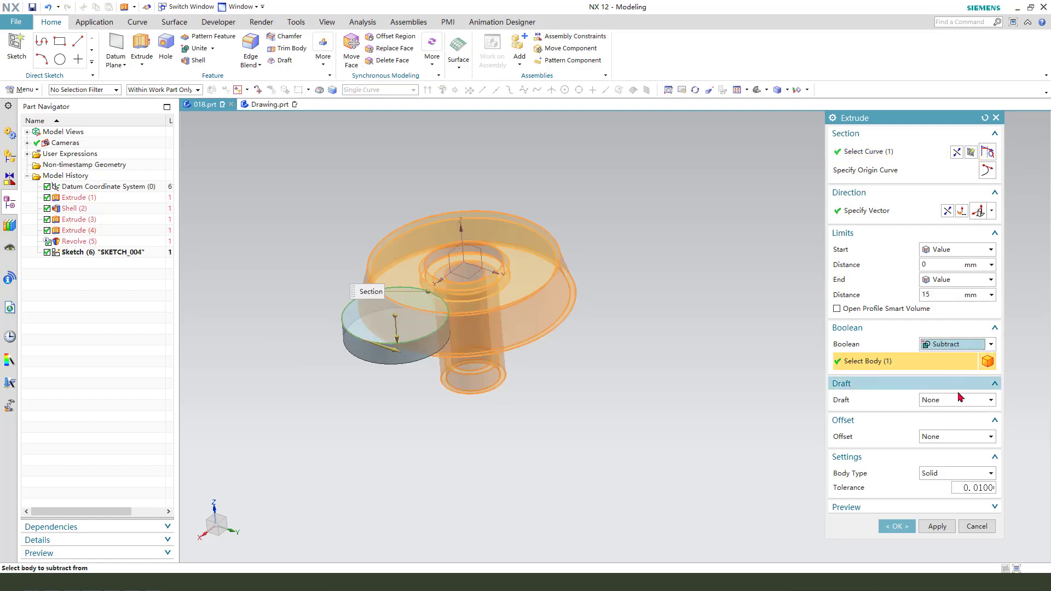
pyautogui.click(898, 526)
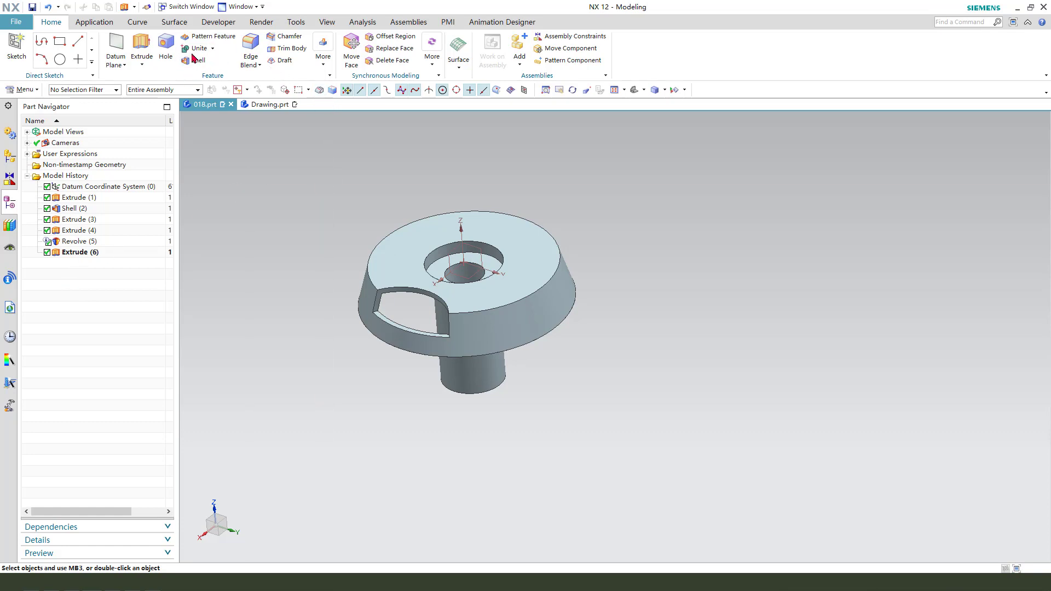
# - Begin a circular Pattern Feature of the rim cut-out about the Z-axis through the flange's centre point
pyautogui.click(196, 37)
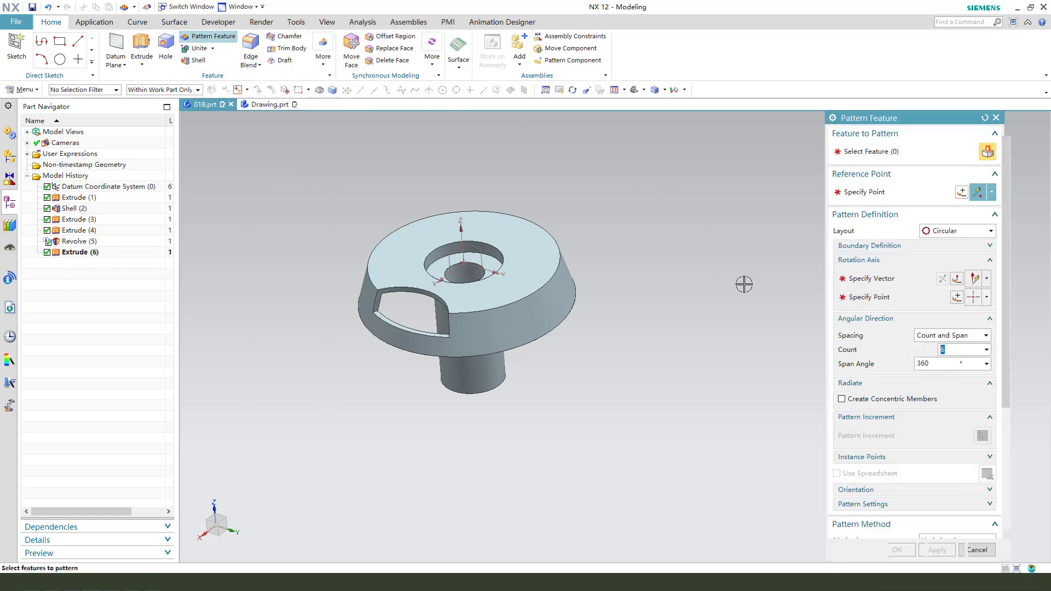
pyautogui.click(77, 253)
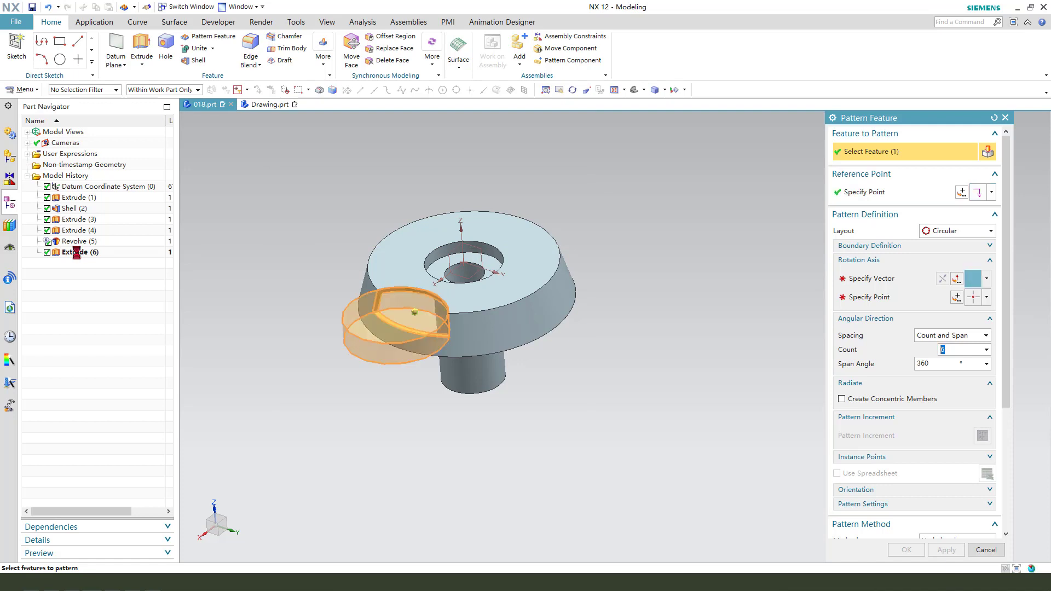
pyautogui.click(885, 280)
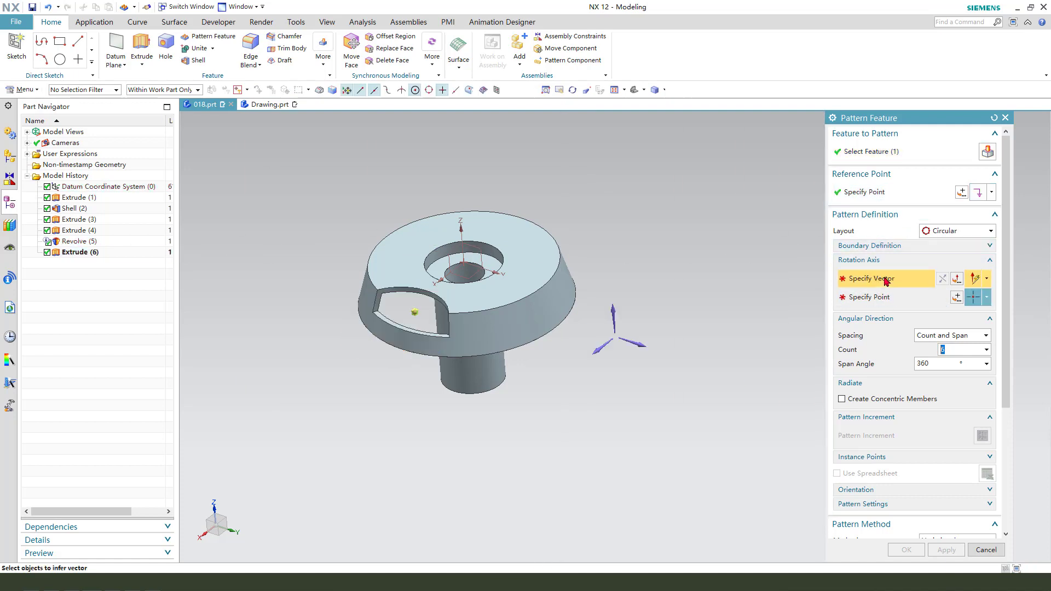
pyautogui.click(619, 316)
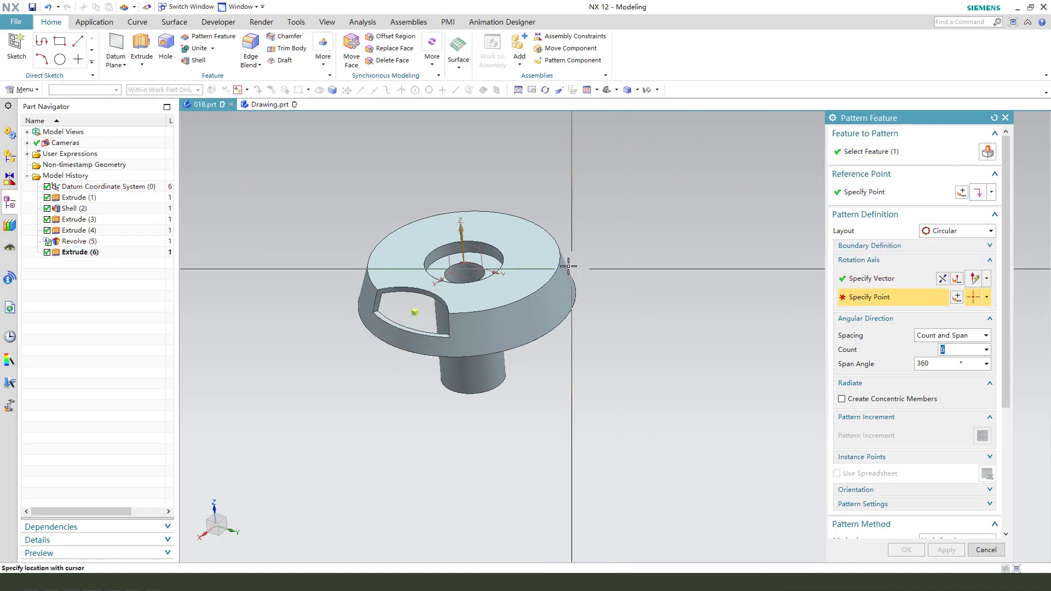
pyautogui.click(988, 302)
pyautogui.click(979, 312)
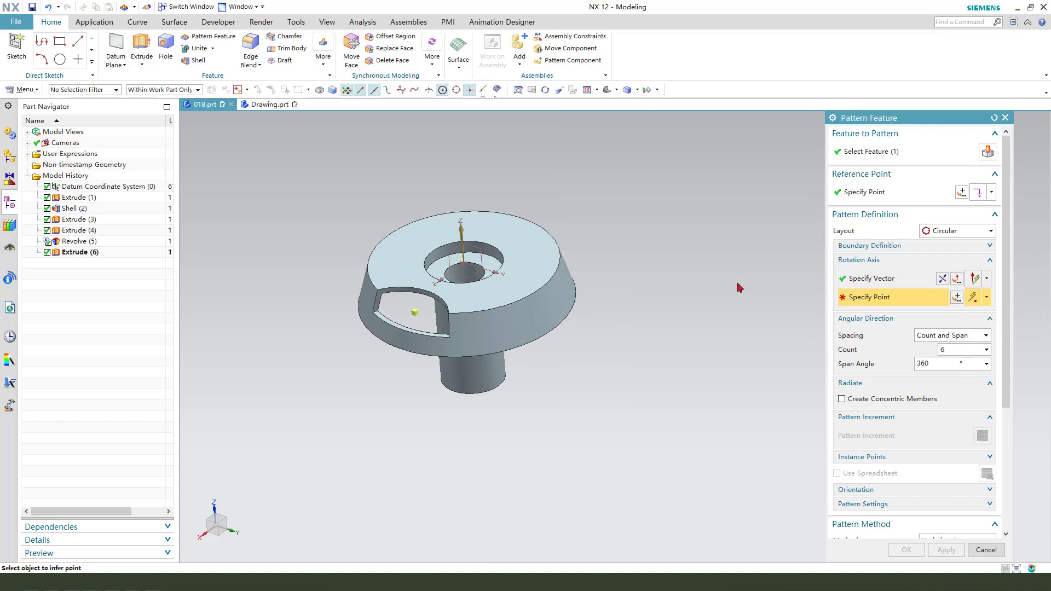
pyautogui.click(554, 239)
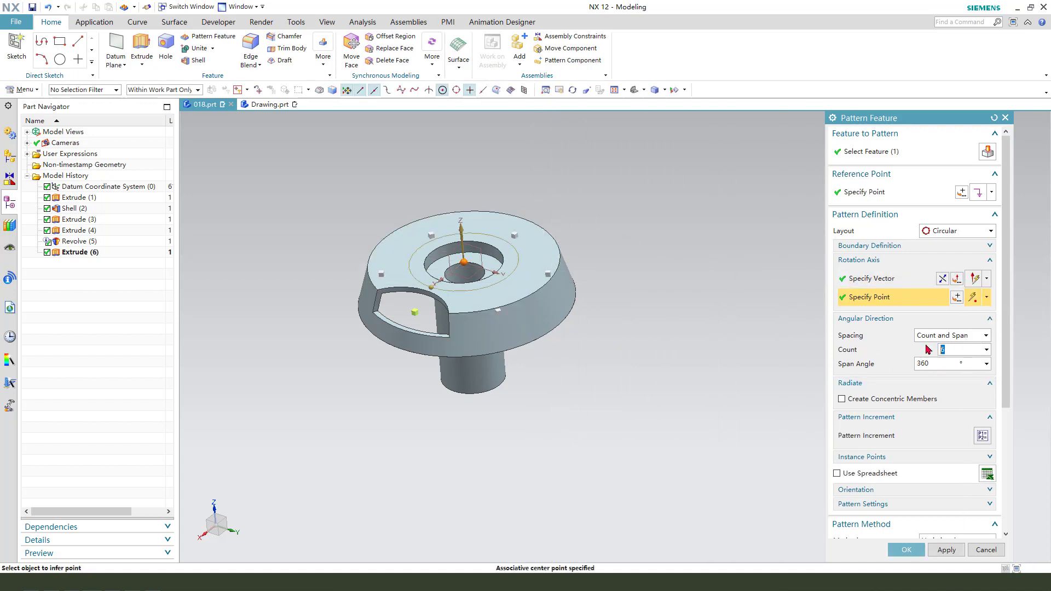
# - Define the pattern by Count and Pitch with a count of 3 and a 90° pitch angle, and create it
pyautogui.click(947, 337)
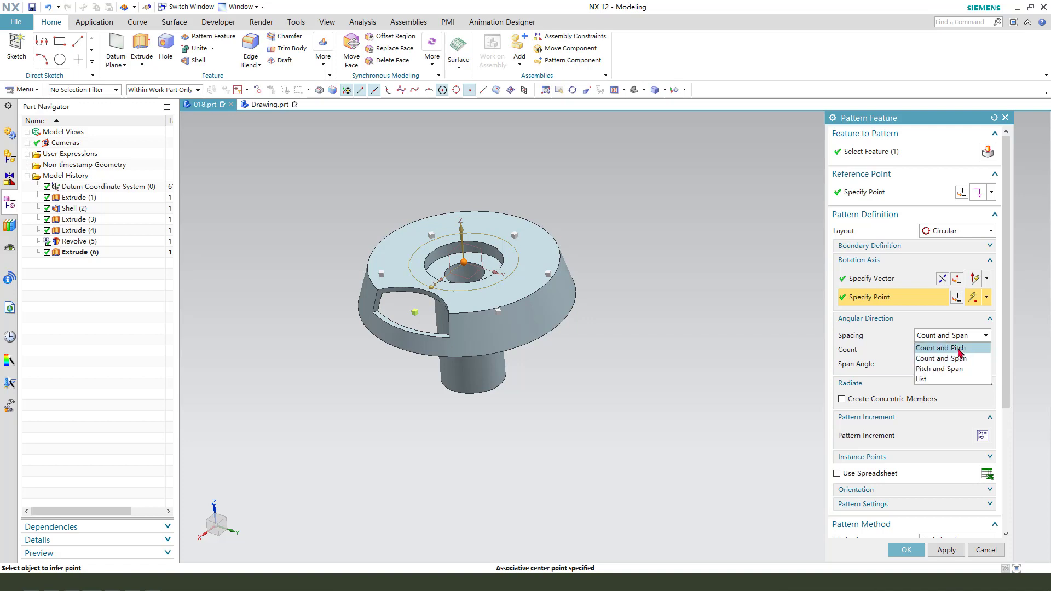
pyautogui.click(959, 348)
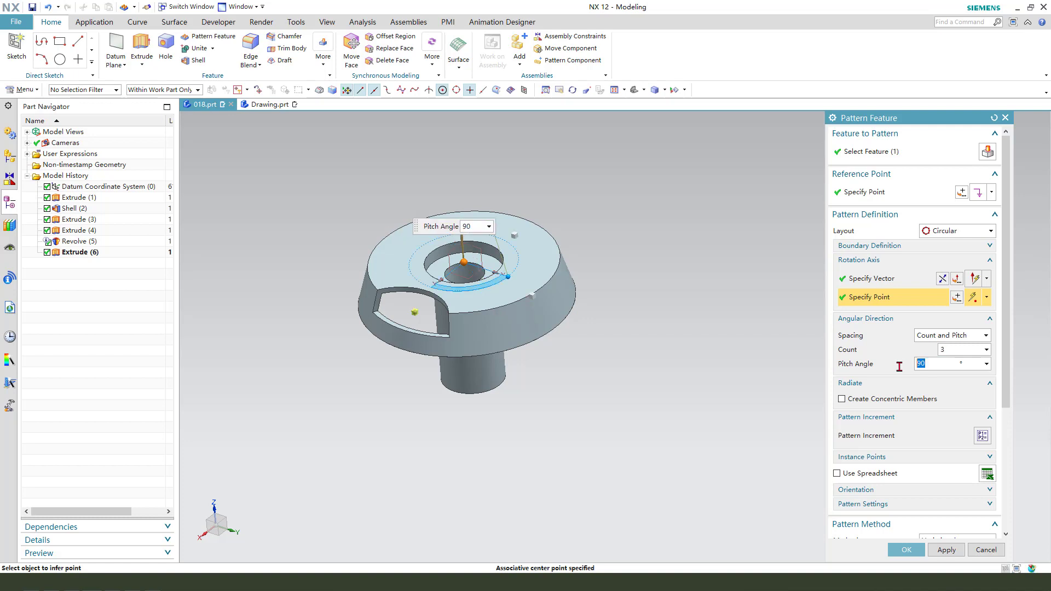
pyautogui.moveTo(629, 338); pyautogui.dragTo(655, 357, button='middle')
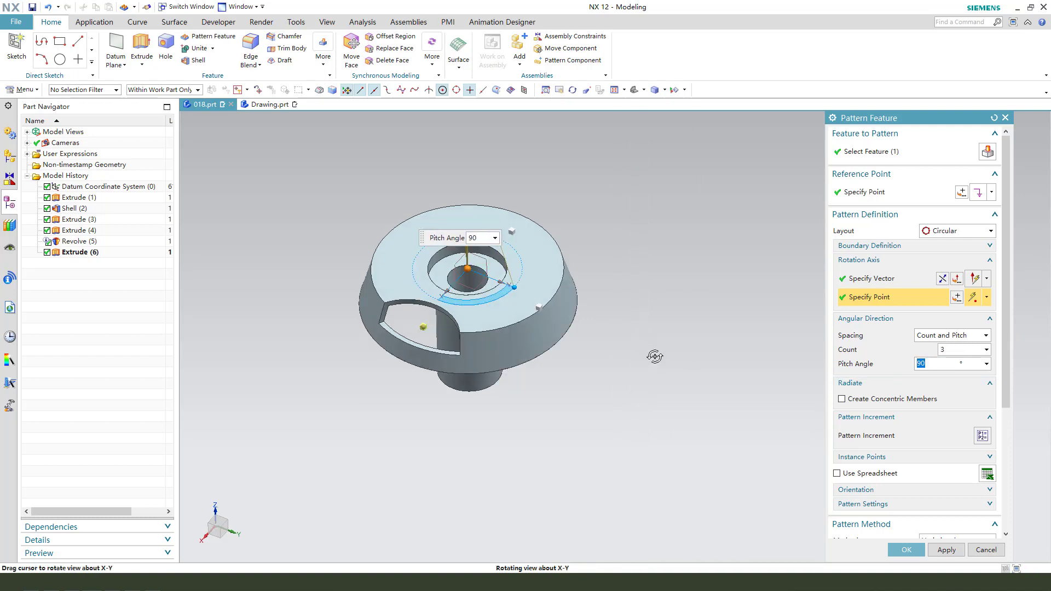
pyautogui.click(943, 280)
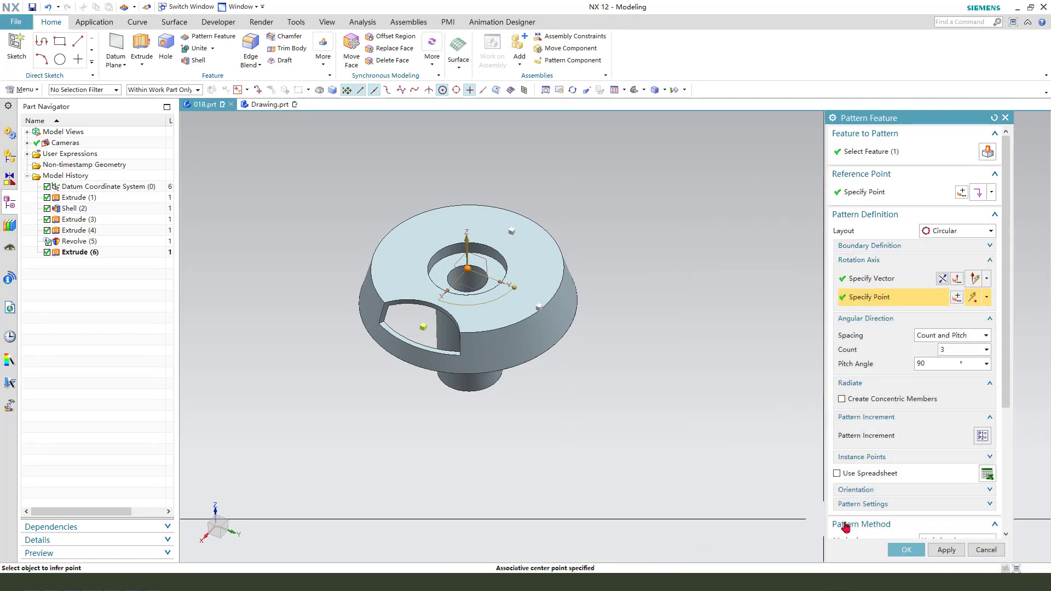
pyautogui.click(907, 549)
# - Start an Extrude section sketch on the flange's top face and draw a circle about 12.3 mm in diameter between the +X and +Y cut-outs
pyautogui.moveTo(677, 403); pyautogui.dragTo(650, 335, button='middle')
pyautogui.moveTo(640, 389)
pyautogui.mouseDown(button='middle')
pyautogui.moveTo(630, 297)
pyautogui.moveTo(634, 387)
pyautogui.mouseUp(button='middle')
pyautogui.moveTo(637, 424); pyautogui.dragTo(620, 390, button='middle')
pyautogui.moveTo(616, 273); pyautogui.dragTo(617, 280, button='middle')
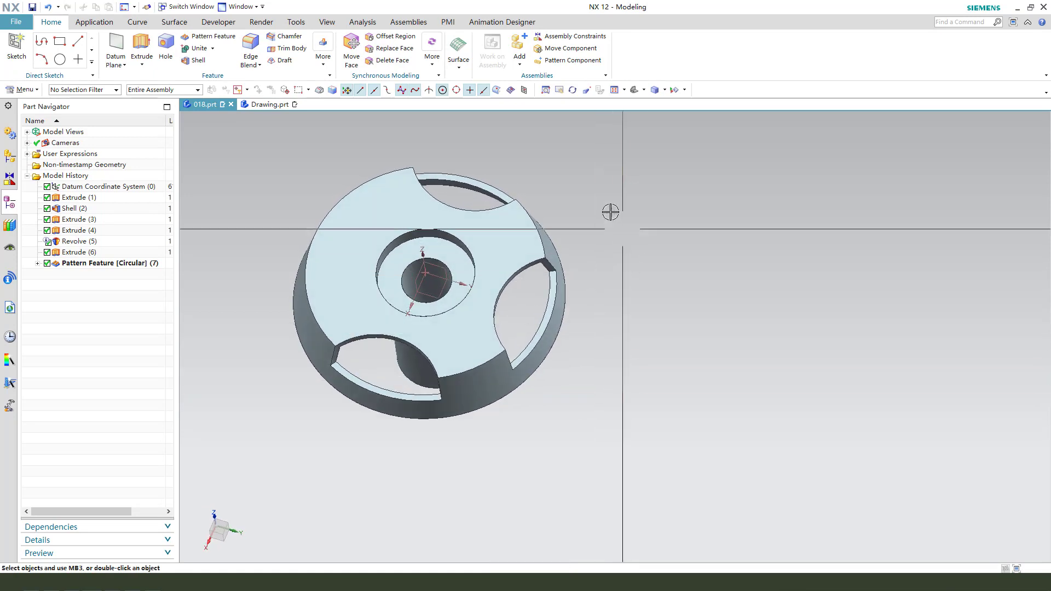
pyautogui.click(141, 44)
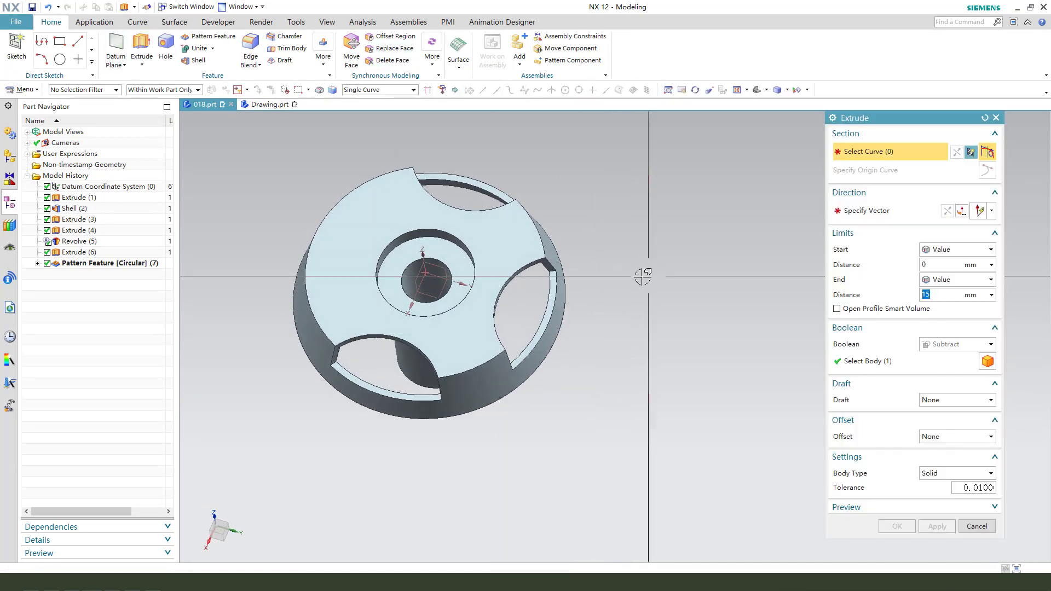
pyautogui.click(503, 241)
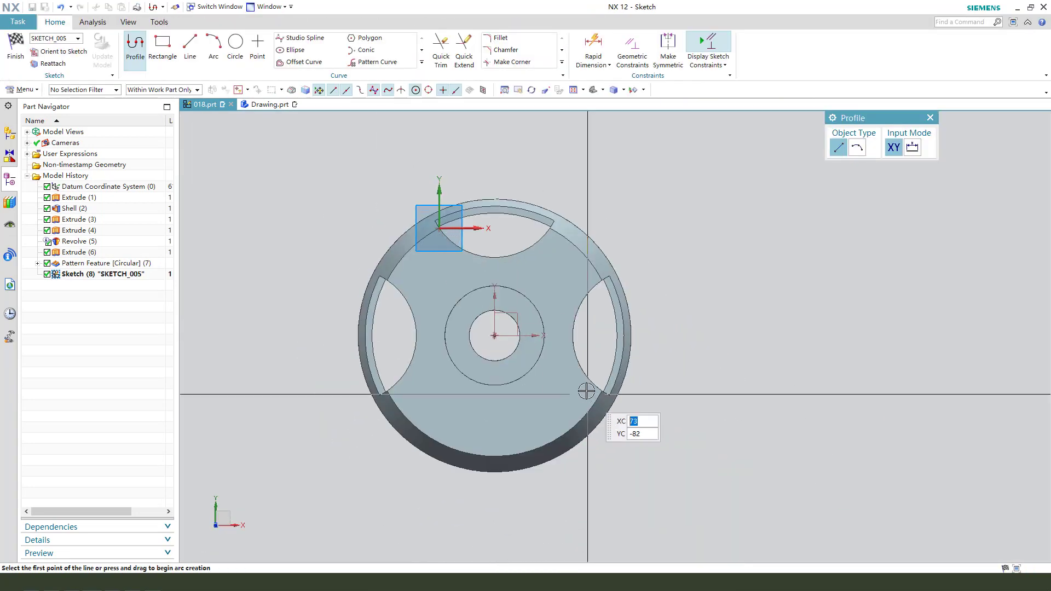
pyautogui.click(240, 44)
pyautogui.scroll(2, 577, 319)
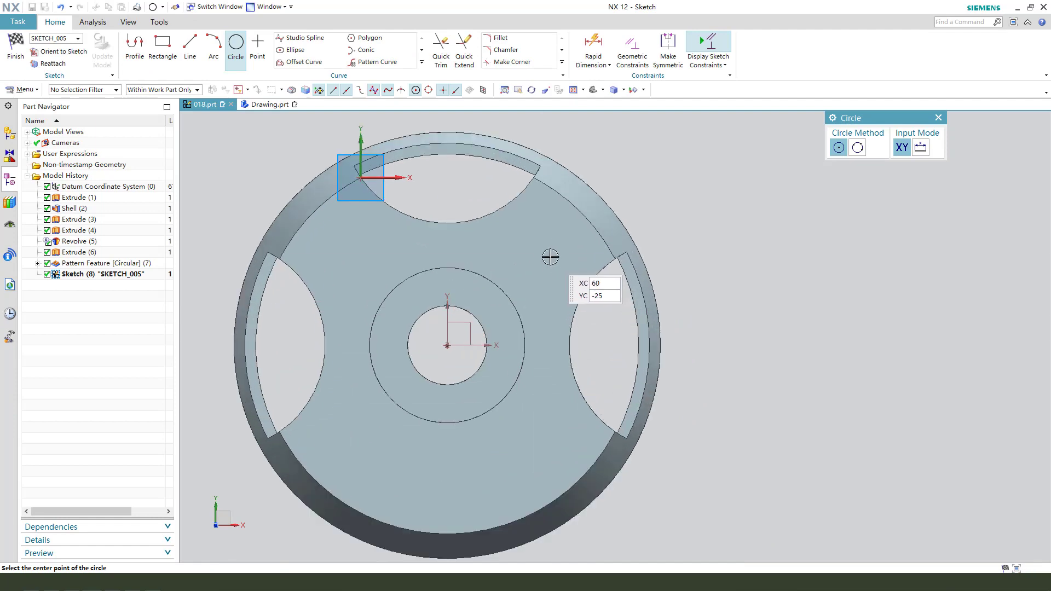
pyautogui.click(550, 257)
pyautogui.click(563, 272)
pyautogui.press('Escape')
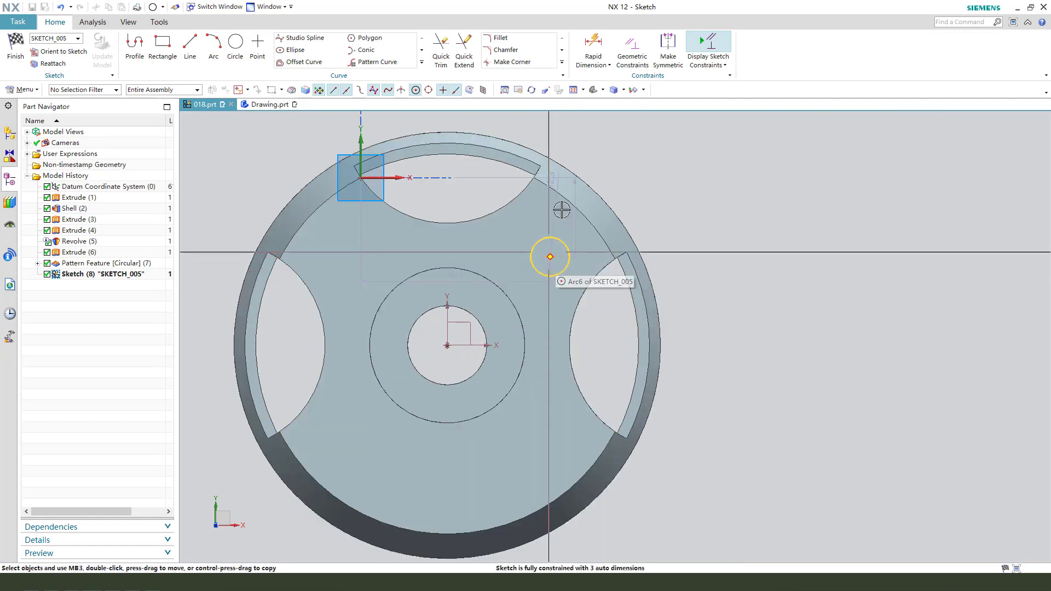
# - Set the small circle's diameter to 9 mm and reposition it midway between the +X and +Y cut-outs
pyautogui.moveTo(556, 178); pyautogui.dragTo(627, 185)
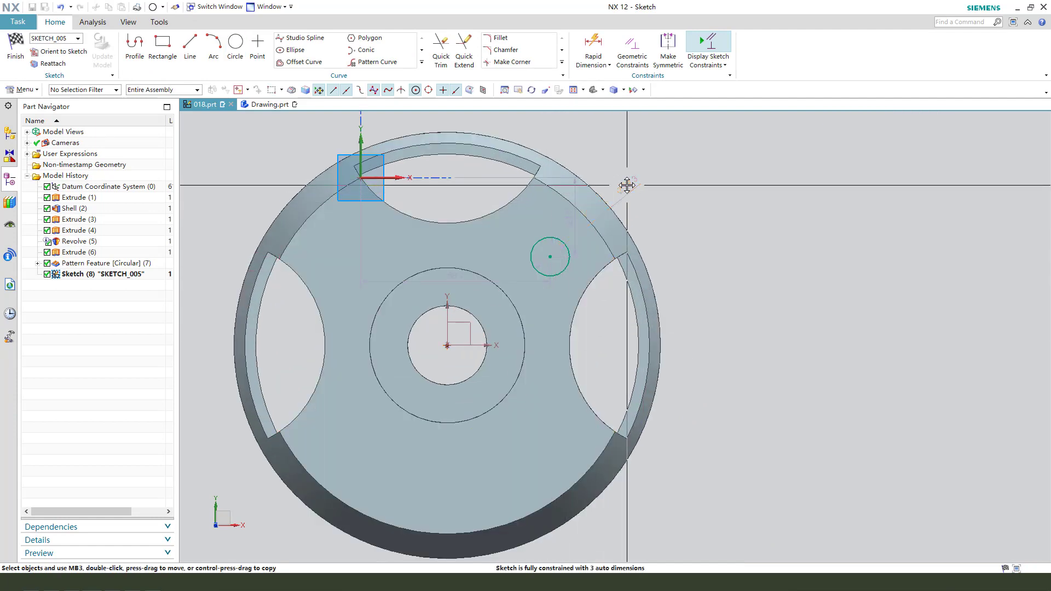
pyautogui.doubleClick(627, 185)
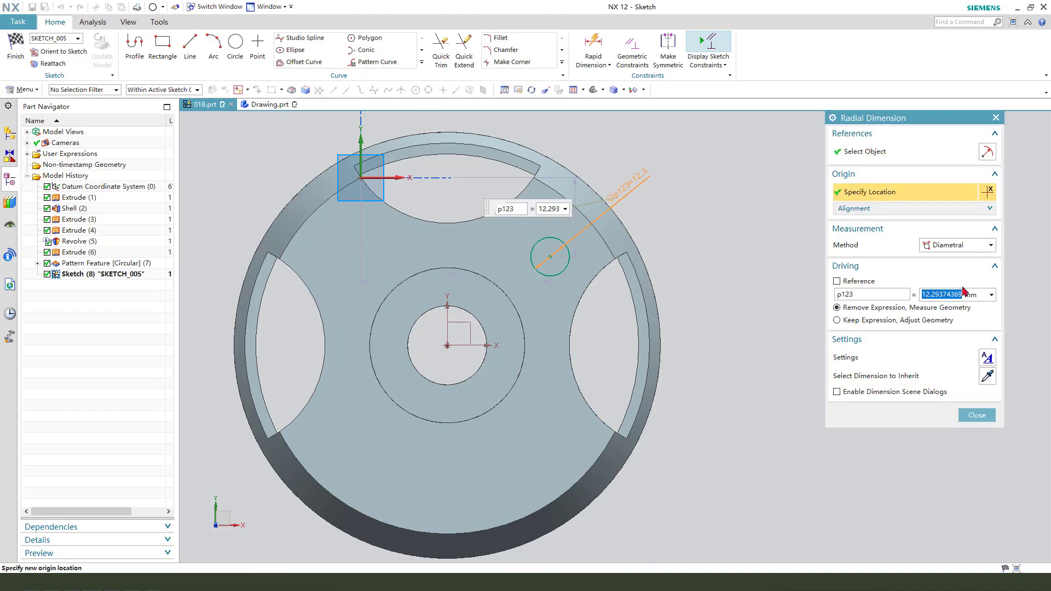
pyautogui.middleClick(778, 381)
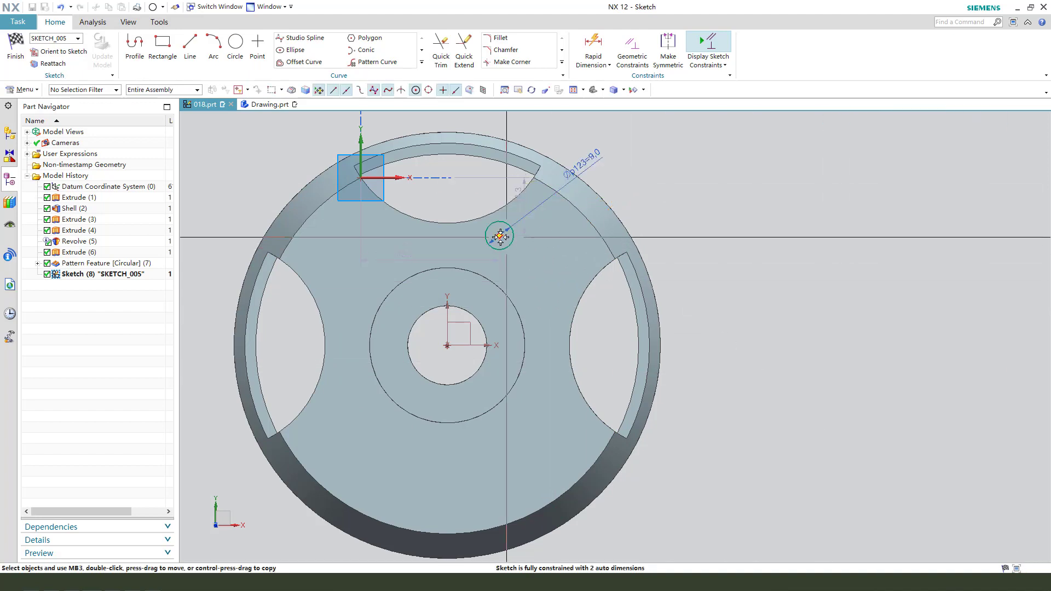
pyautogui.moveTo(500, 235); pyautogui.dragTo(552, 250)
# - Draw a line from the small circle's centre to the centre of the hub bore
pyautogui.click(192, 44)
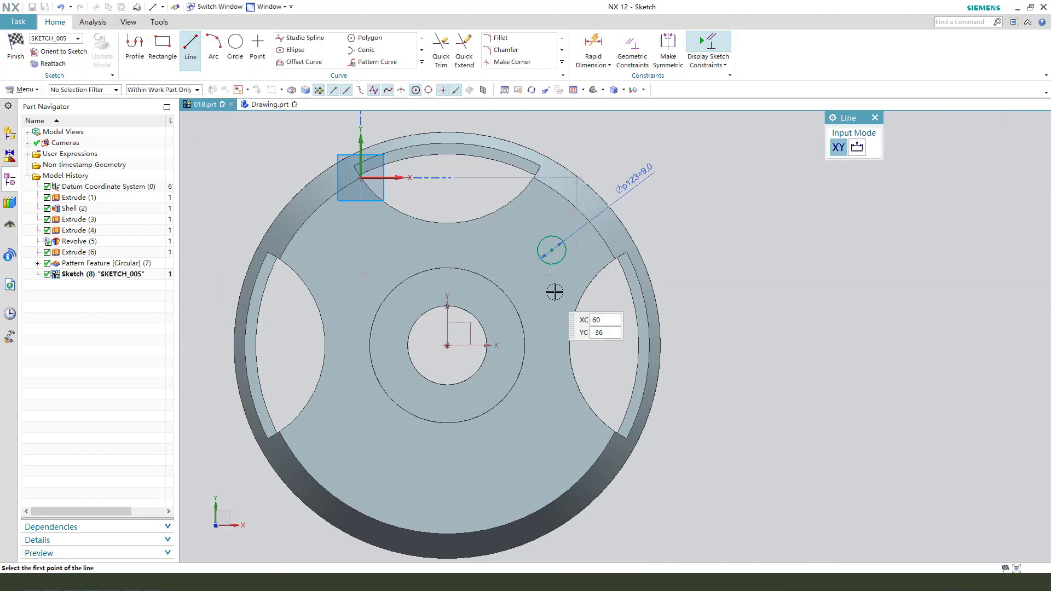
pyautogui.click(552, 250)
pyautogui.click(444, 344)
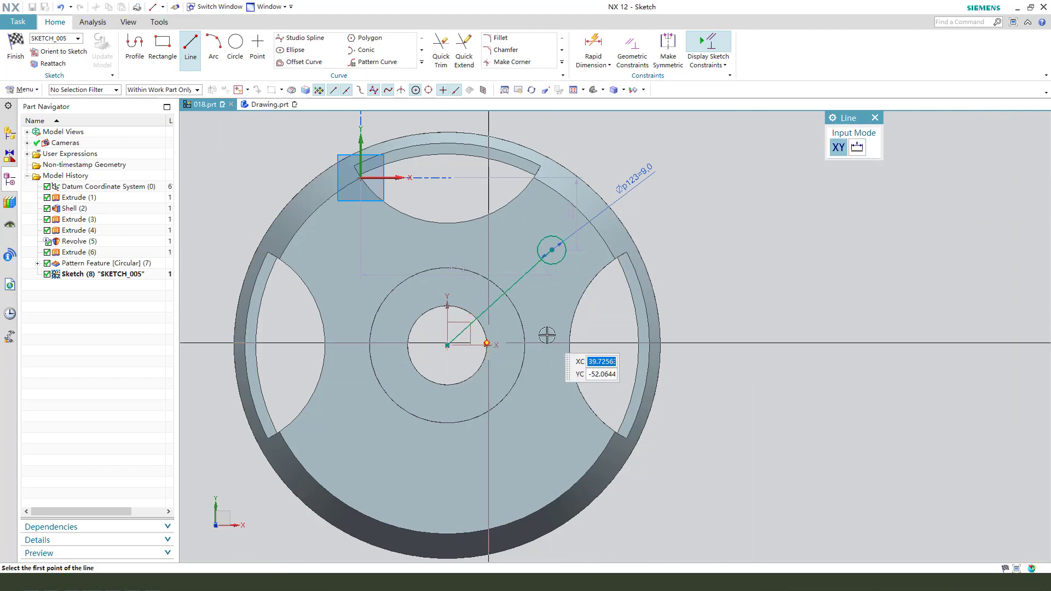
pyautogui.middleClick(542, 323)
# - Add an angular dimension between the line and the vertical Y axis
pyautogui.click(494, 303)
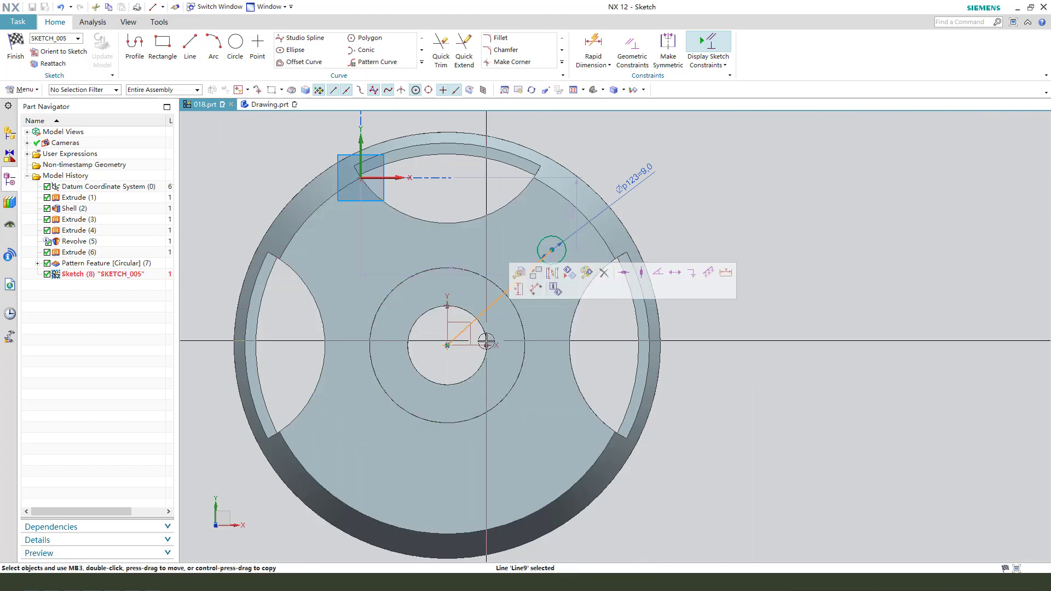
pyautogui.scroll(2, 473, 341)
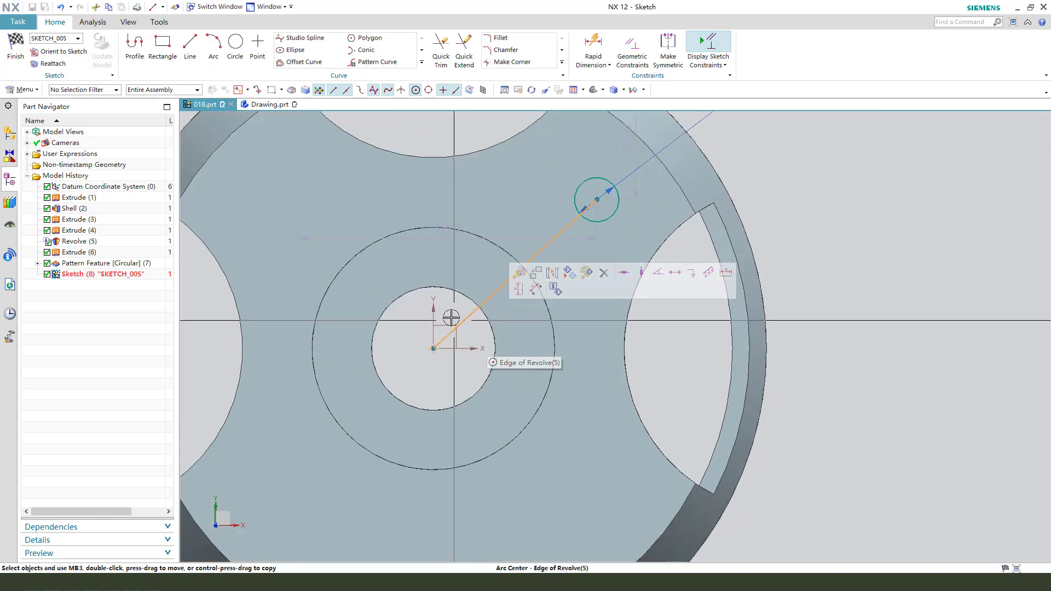
pyautogui.click(449, 303)
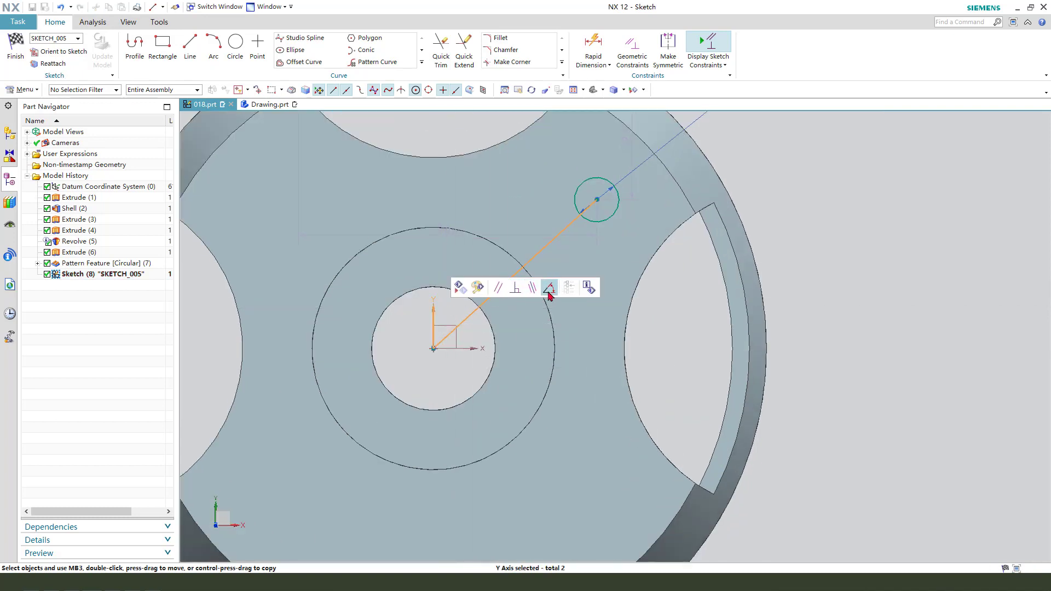
pyautogui.click(549, 288)
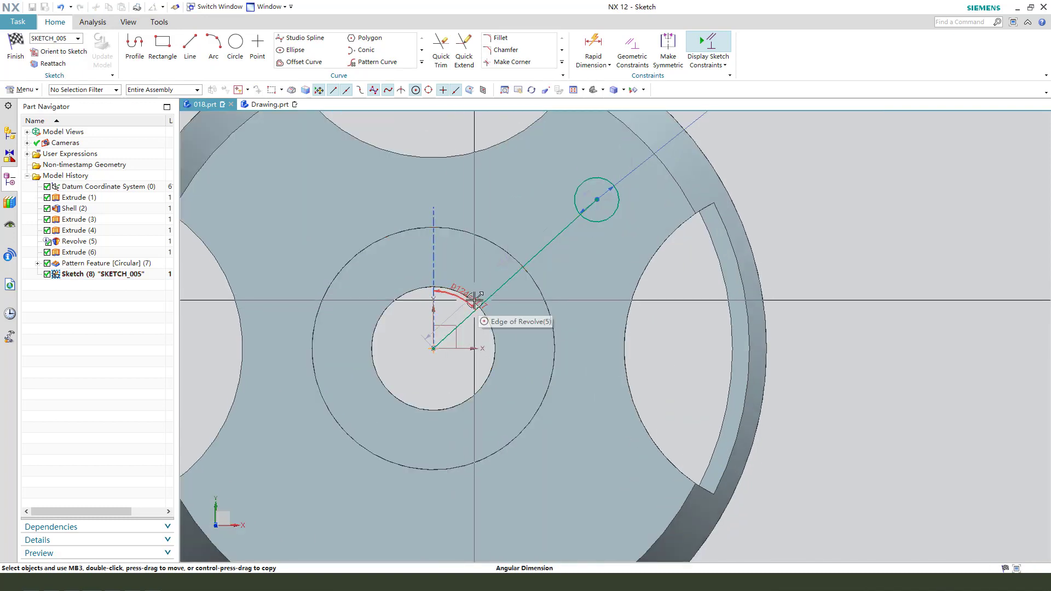
# - Place the angular dimension above the hub and set the angle between the line and the vertical axis to 45°
pyautogui.click(511, 205)
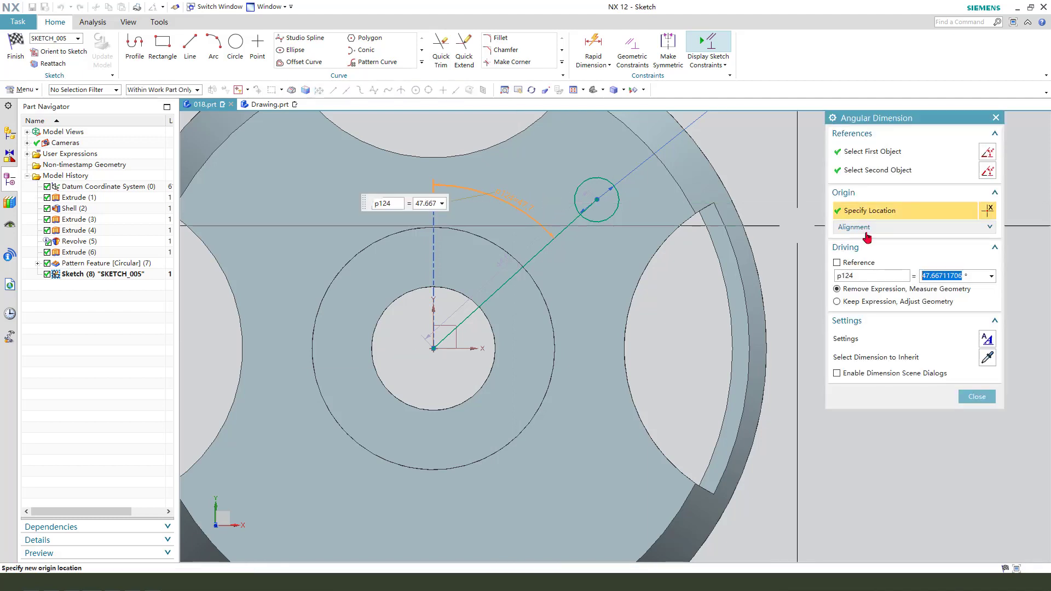
pyautogui.write('45')
pyautogui.press('Return')
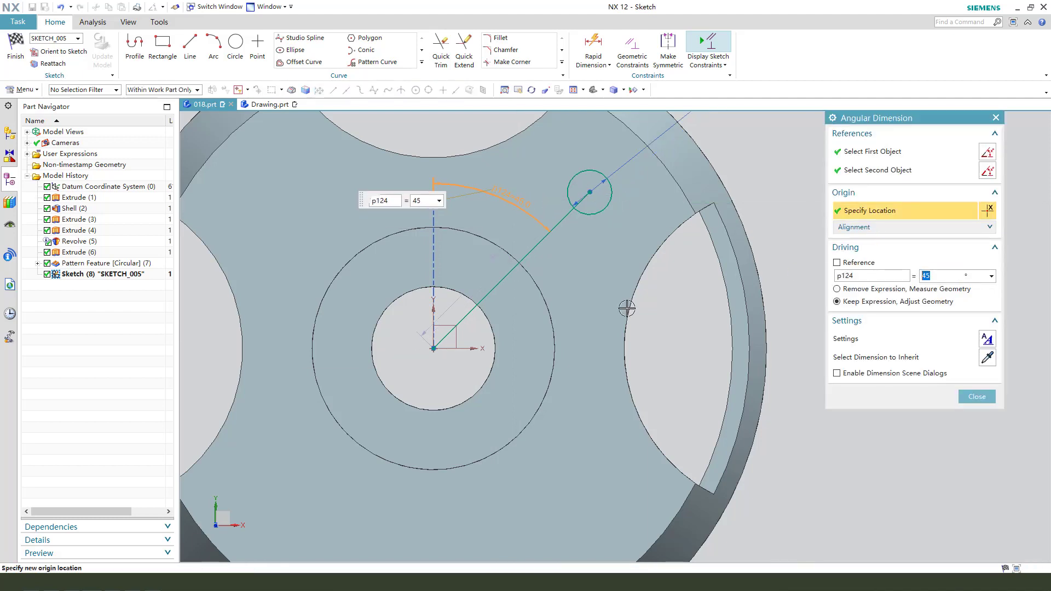
pyautogui.press('Escape')
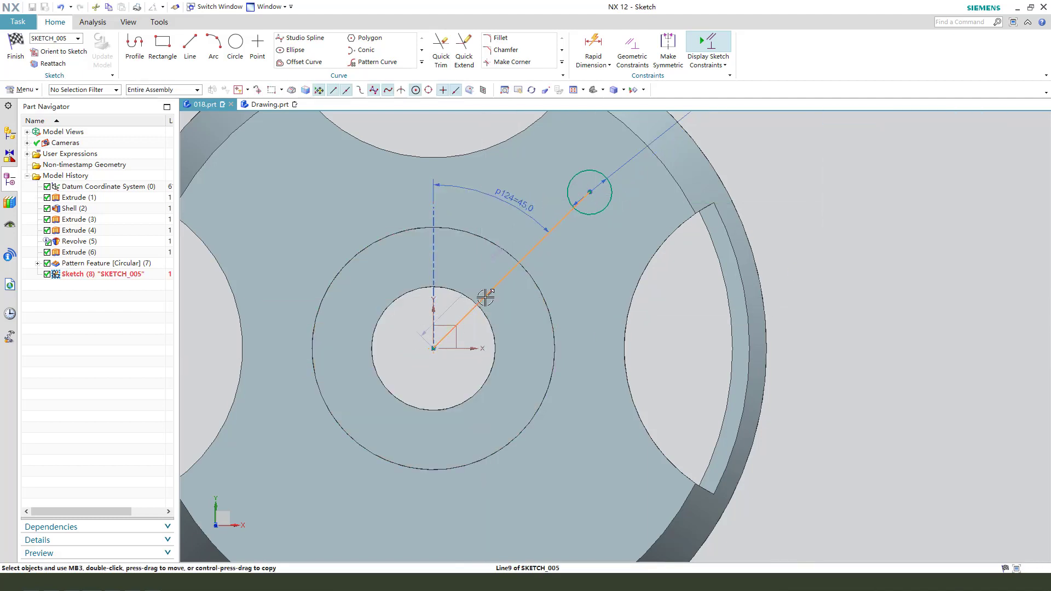
# - Convert the angled line to reference geometry and move the small circle's diameter dimension outside the flange
pyautogui.click(485, 297)
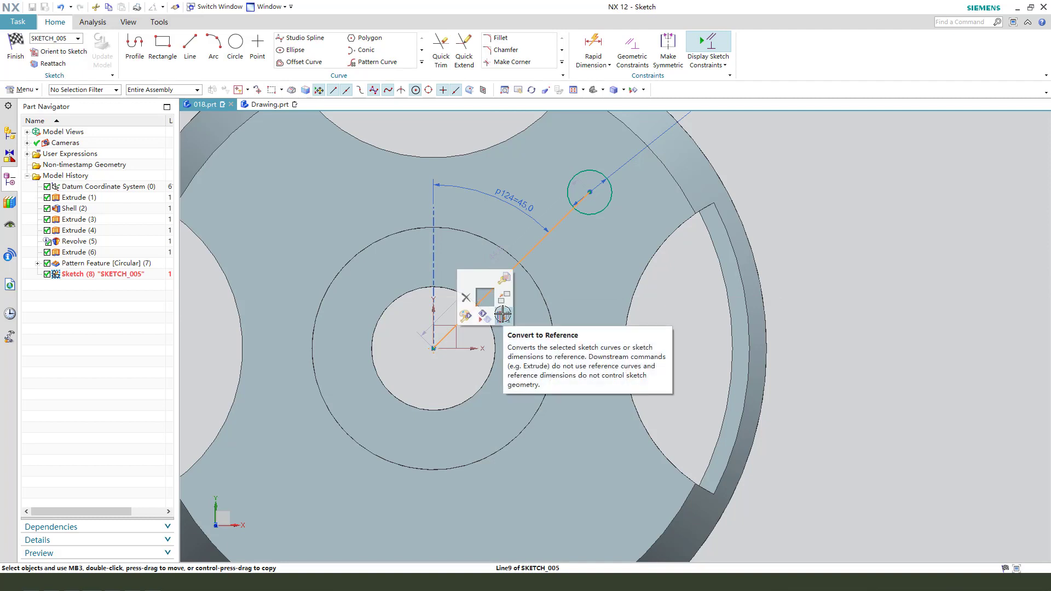
pyautogui.click(503, 314)
pyautogui.scroll(-3, 645, 164)
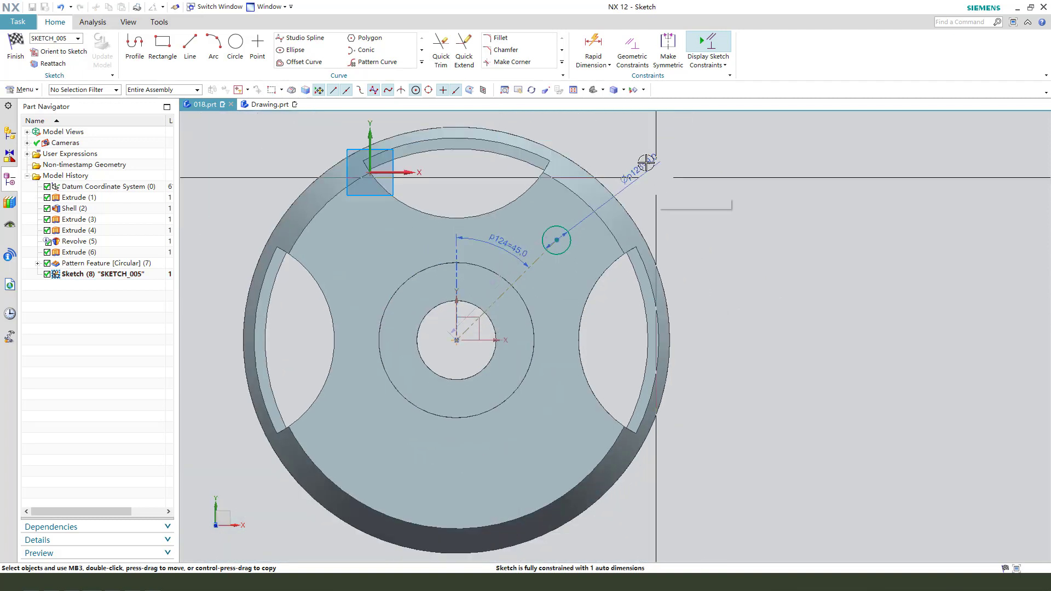
pyautogui.scroll(1, 662, 163)
pyautogui.moveTo(662, 162); pyautogui.dragTo(688, 208)
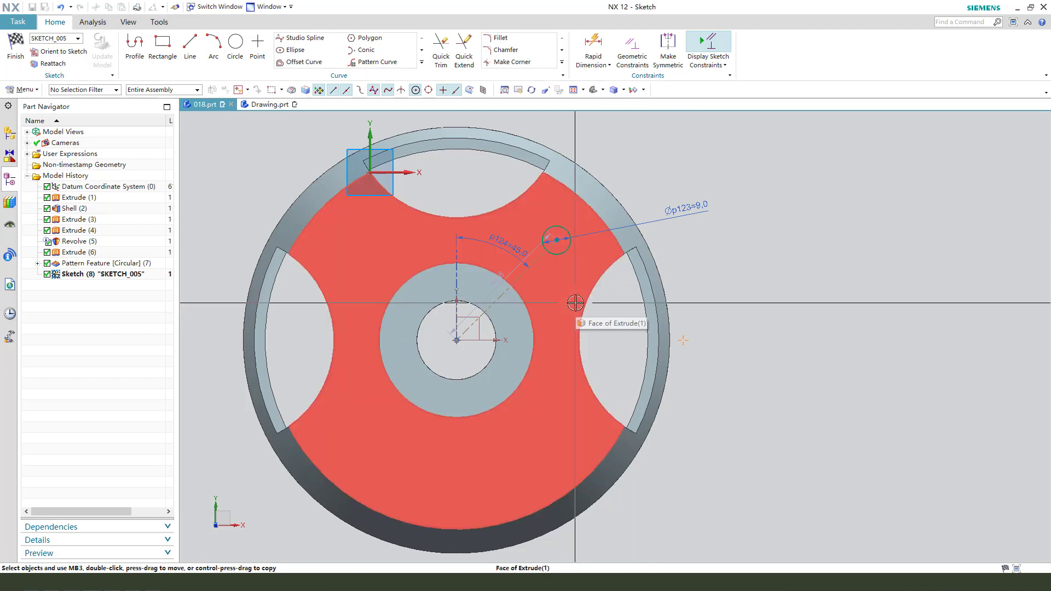
# - Draw a horizontal line from the bore centre towards the +X cut-out and constrain its endpoint onto the cut-out's curved inner edge
pyautogui.scroll(1, 706, 387)
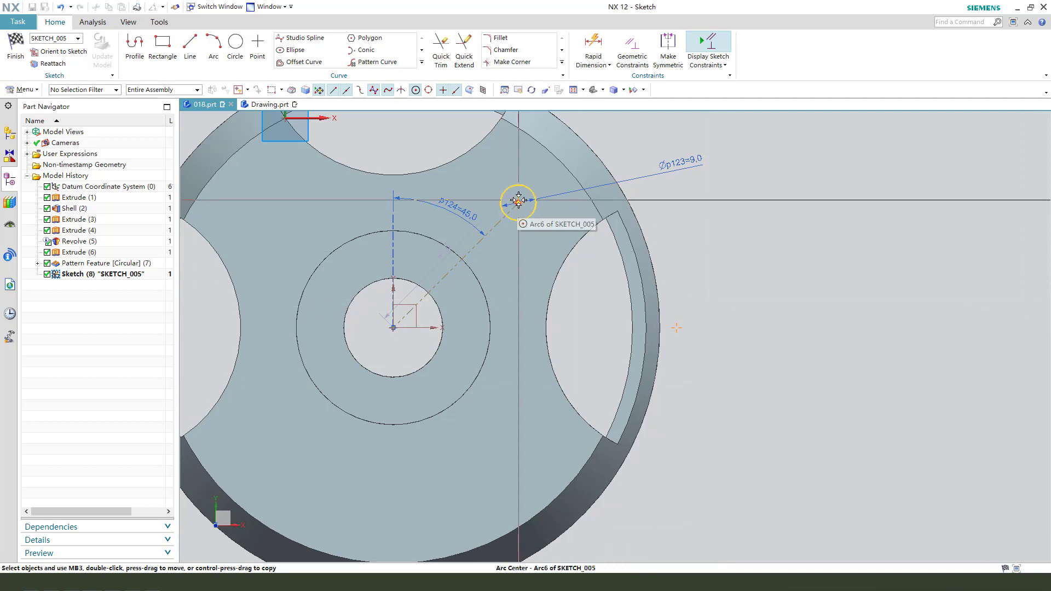
pyautogui.click(191, 47)
pyautogui.click(393, 328)
pyautogui.click(583, 328)
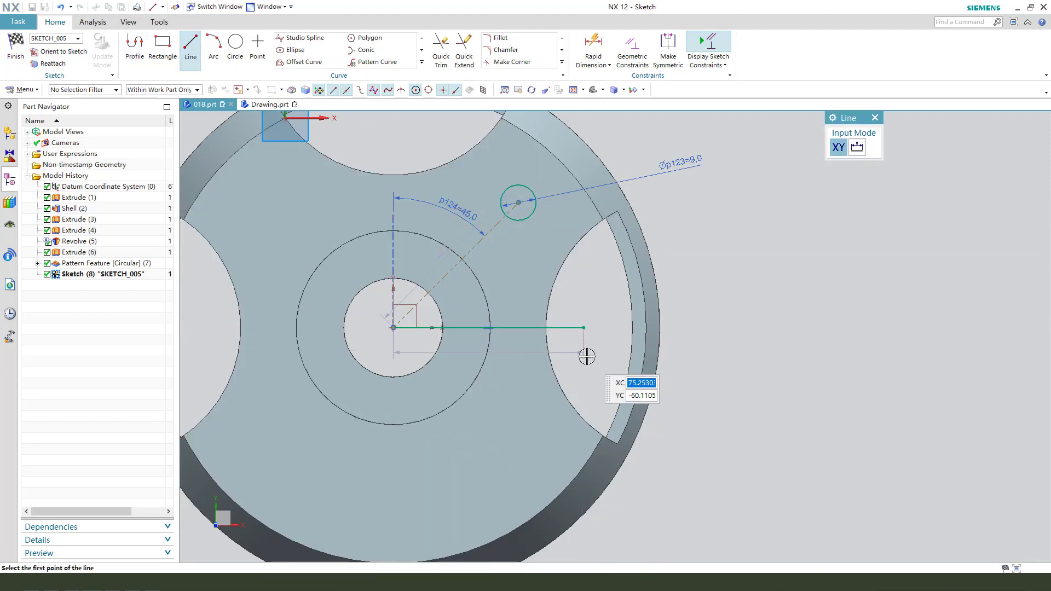
pyautogui.press('Escape')
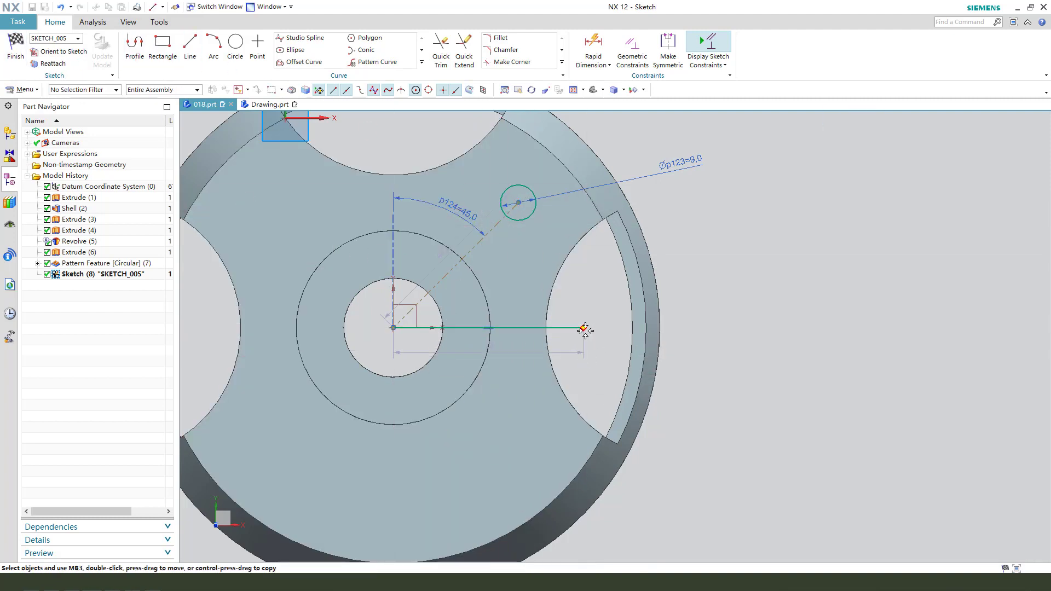
pyautogui.click(551, 278)
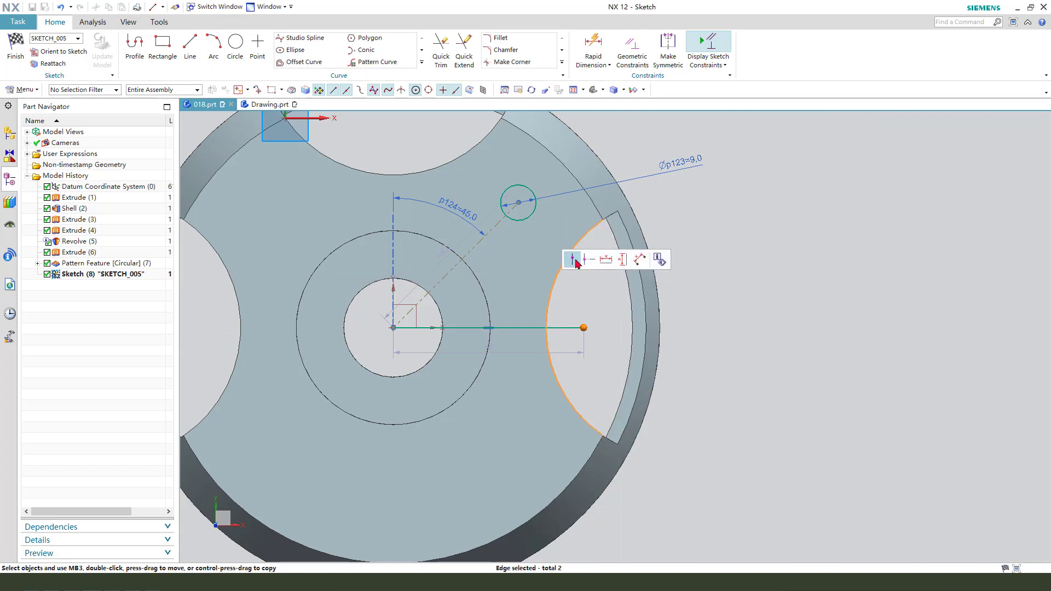
pyautogui.click(576, 263)
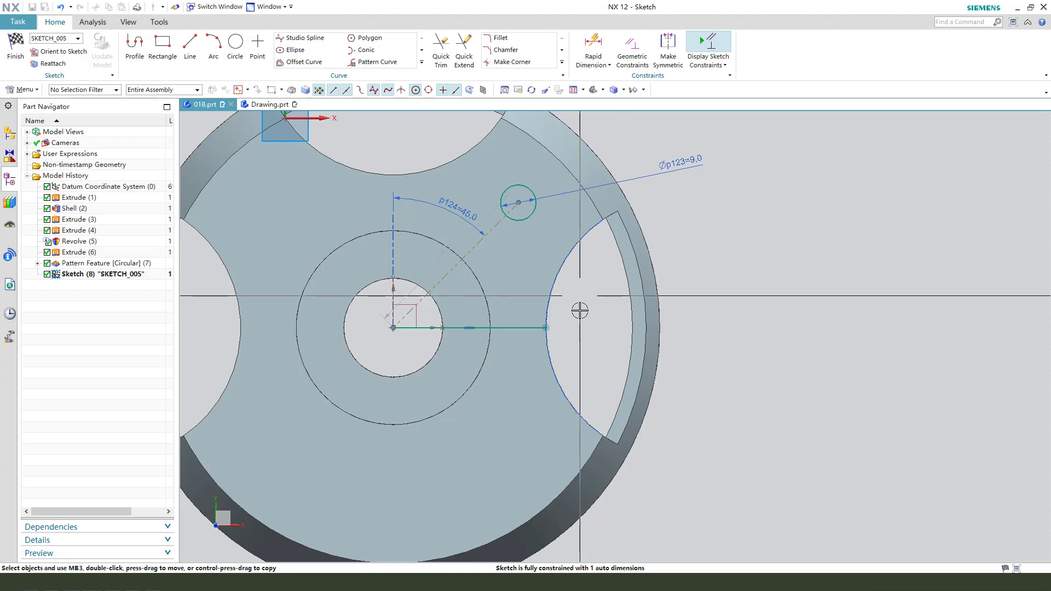
# - Apply an Equal Length constraint between the horizontal line and the 45° reference line
pyautogui.scroll(2, 421, 333)
pyautogui.click(425, 326)
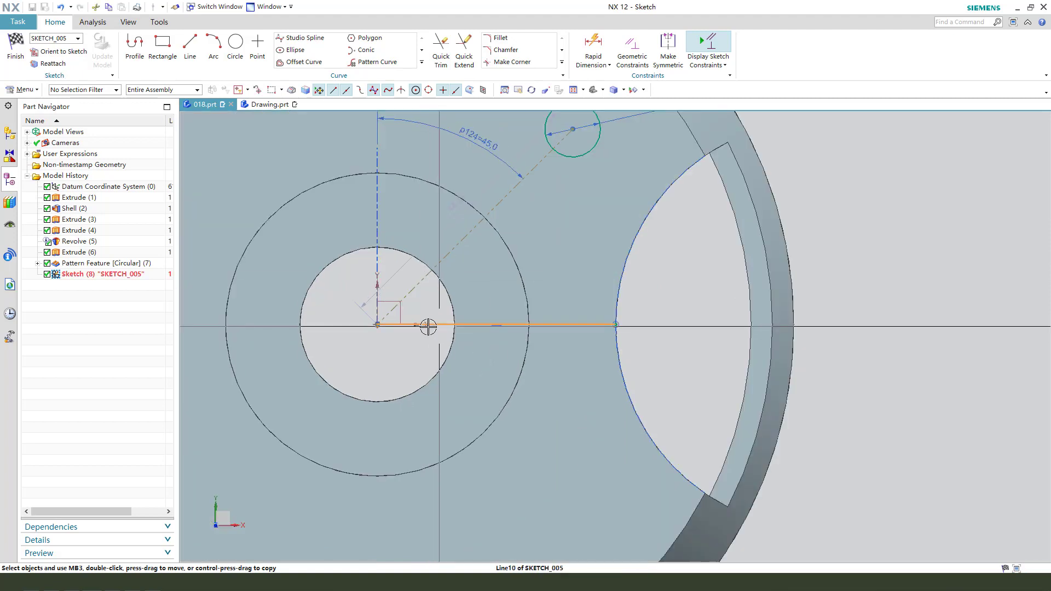
pyautogui.click(420, 282)
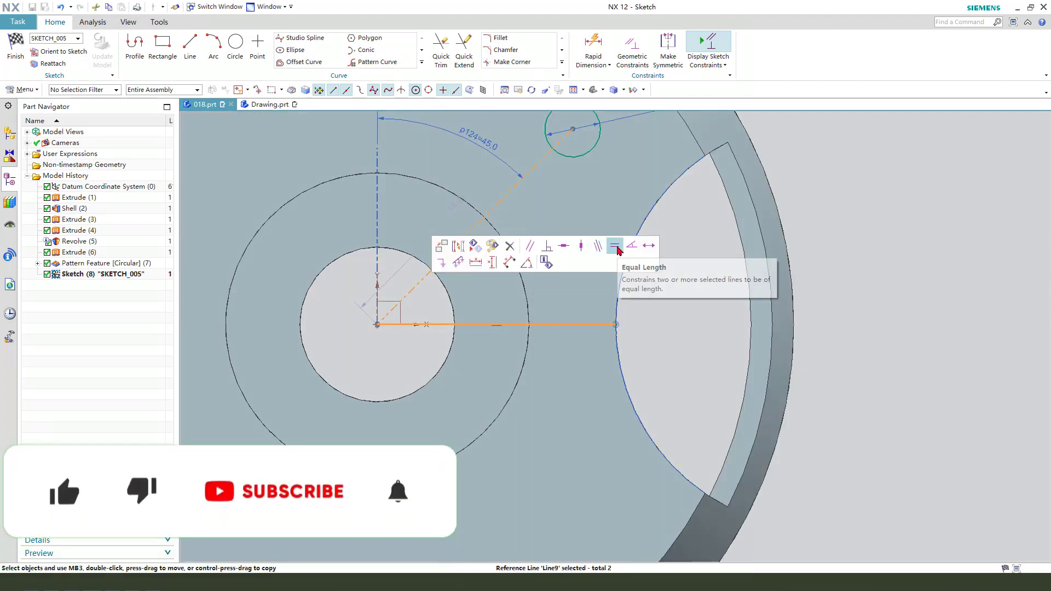
pyautogui.click(617, 250)
# - Convert the horizontal line to reference geometry
pyautogui.scroll(-2, 521, 345)
pyautogui.scroll(3, 496, 326)
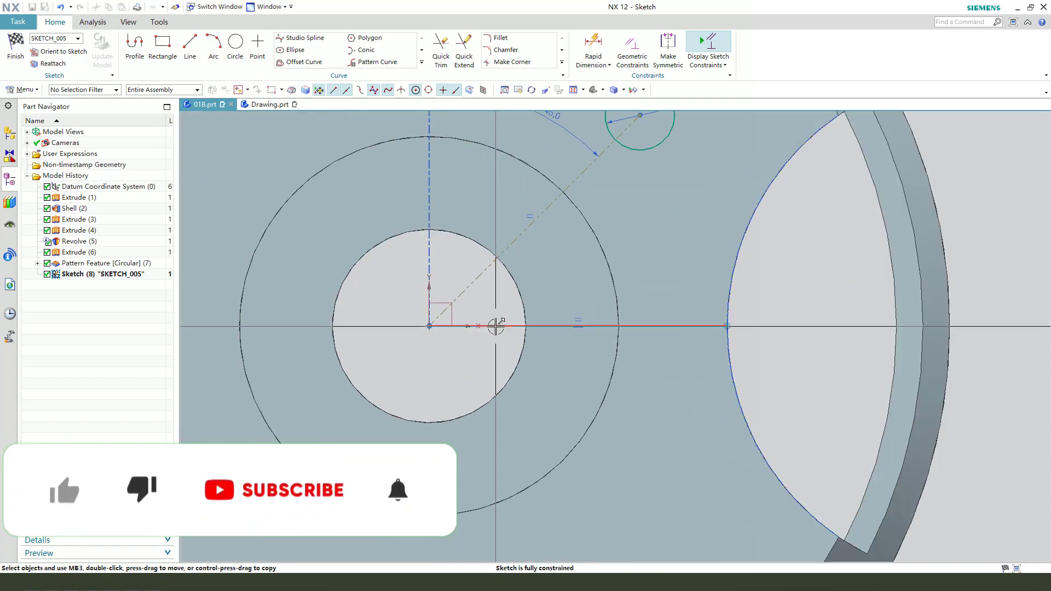
pyautogui.click(501, 326)
pyautogui.click(517, 345)
pyautogui.scroll(-3, 499, 336)
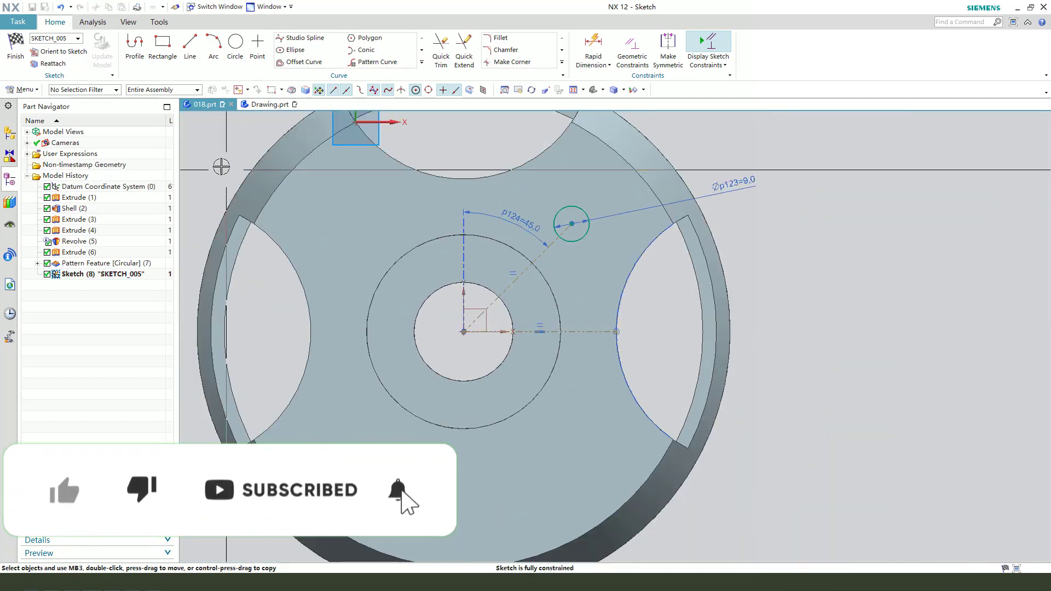
# - Finish the sketch and extrude the 9 mm circle 15 mm in the reversed direction, subtracting it from the flange
pyautogui.click(15, 46)
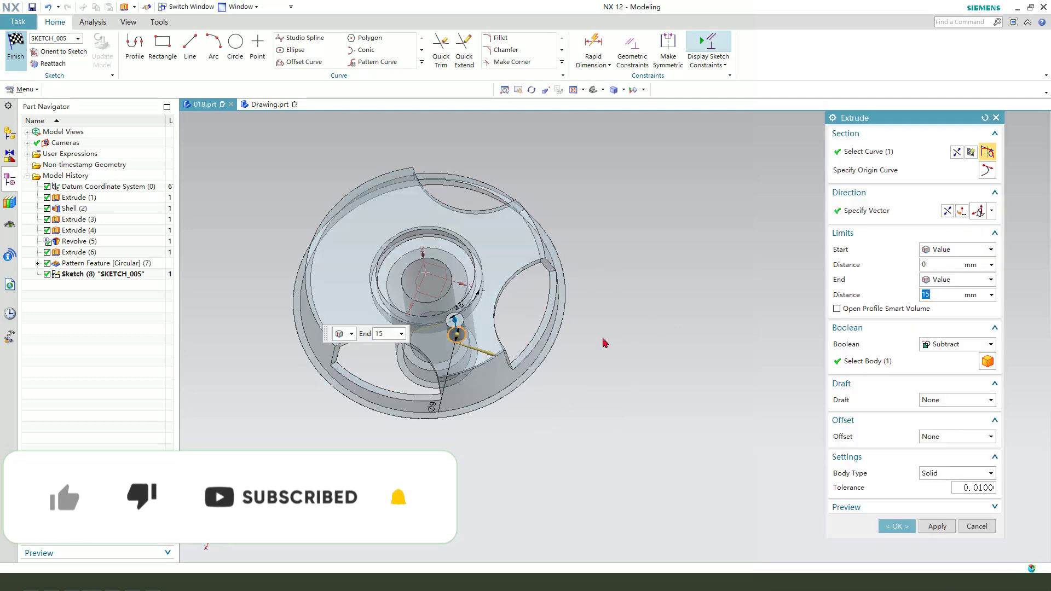
pyautogui.click(948, 212)
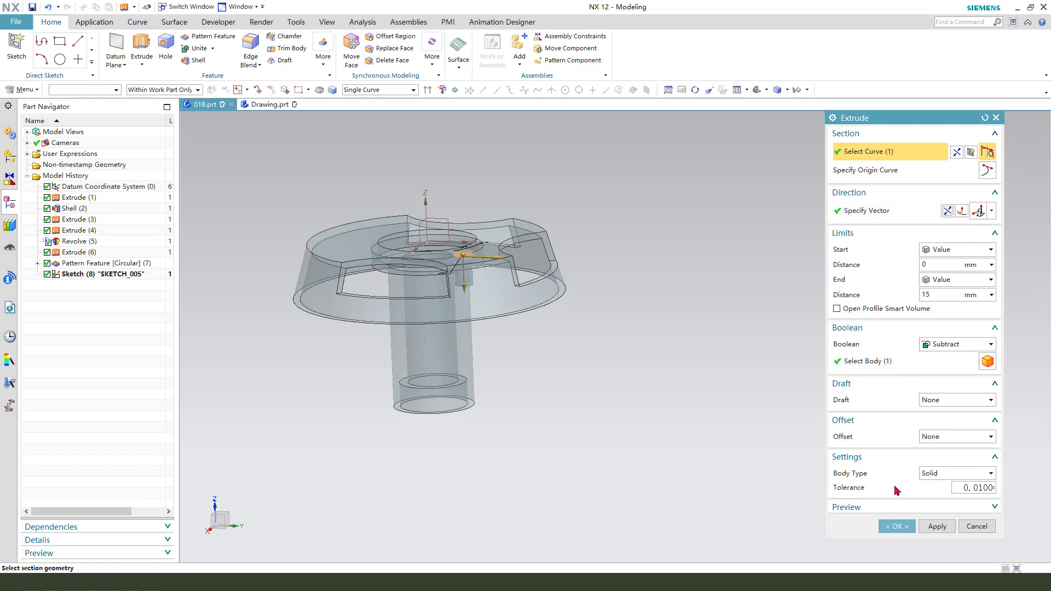
pyautogui.click(897, 527)
# - Pattern the small hole circularly around the hub's Z axis at the bore centre, with a count of 4 and a 90° pitch angle
pyautogui.click(85, 284)
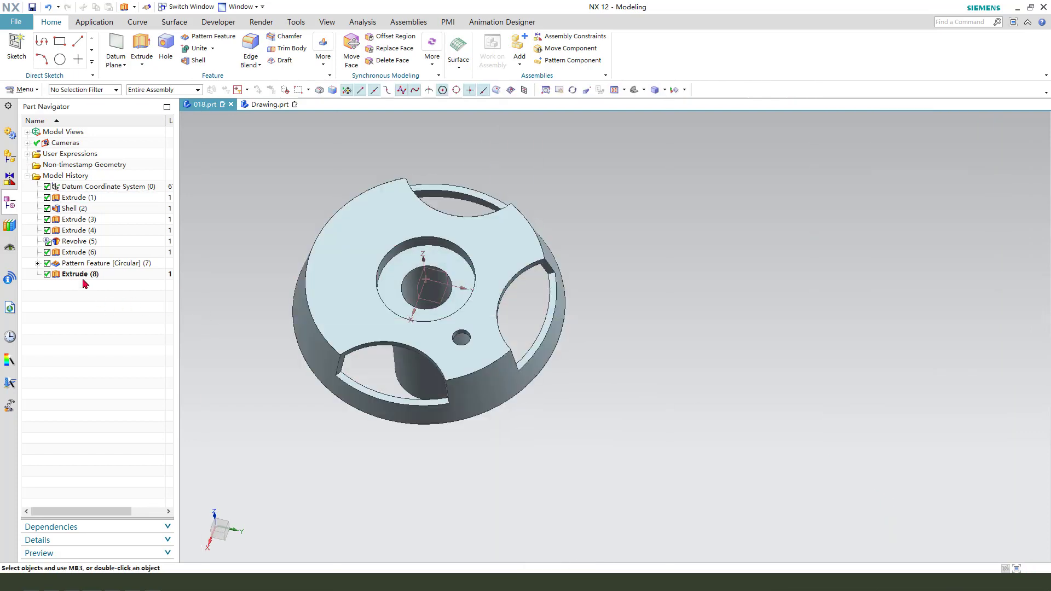
pyautogui.click(221, 37)
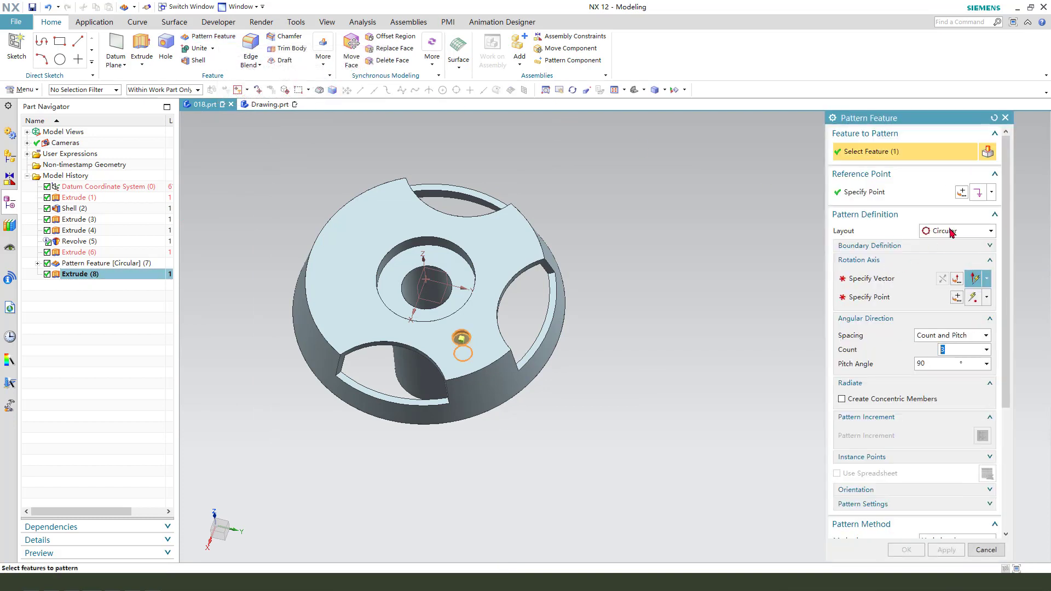
pyautogui.click(885, 278)
pyautogui.click(616, 318)
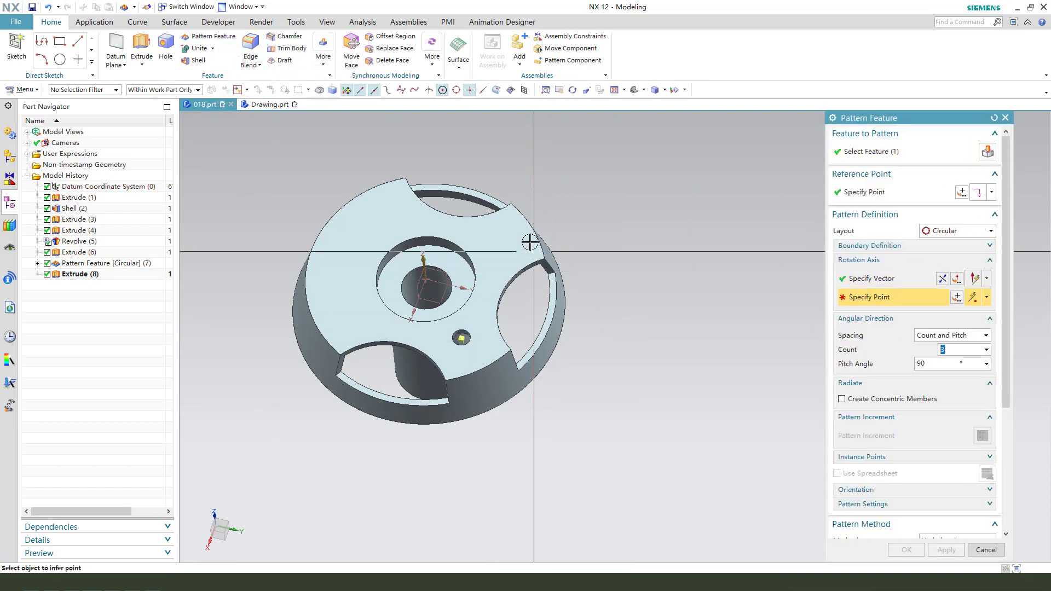
pyautogui.click(563, 242)
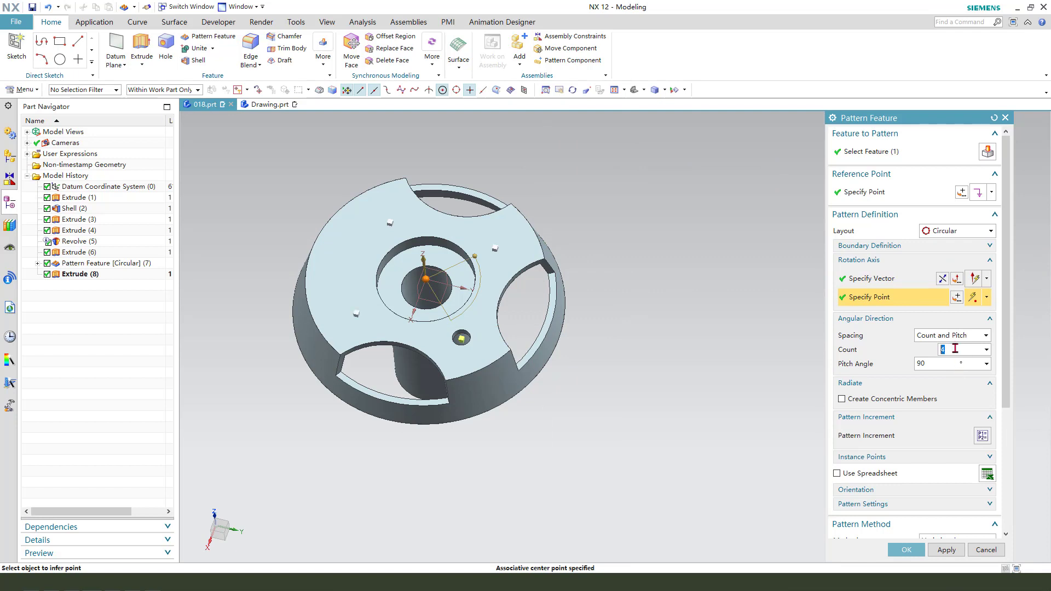
pyautogui.click(913, 551)
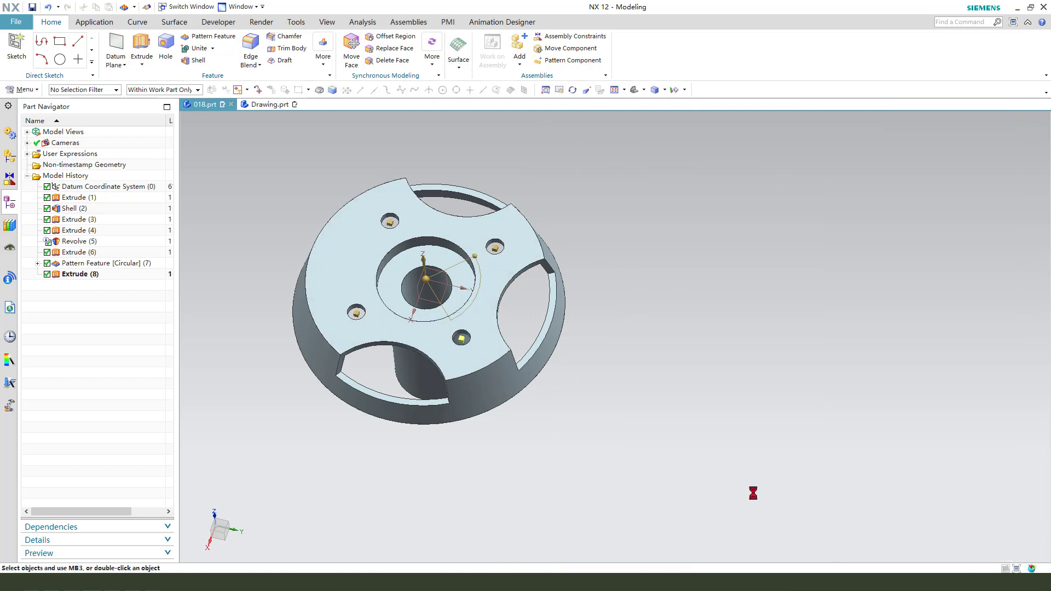
# - Change the solid body's display colour to cyan through Edit Object Display
pyautogui.moveTo(754, 493); pyautogui.dragTo(669, 388, button='middle')
pyautogui.hotkey('ctrl', 'j')
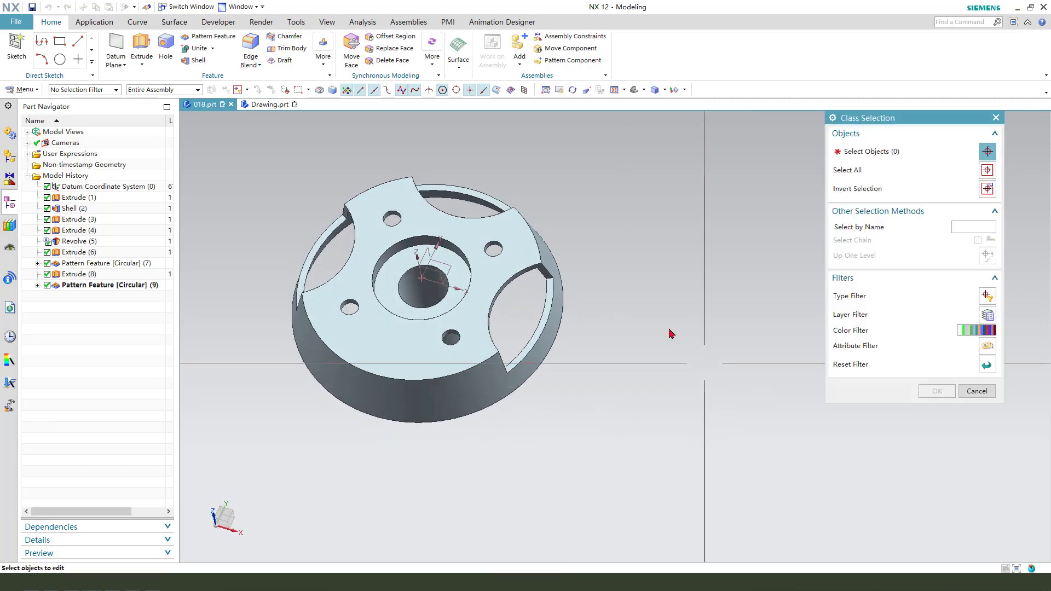
pyautogui.click(532, 247)
pyautogui.middleClick(656, 259)
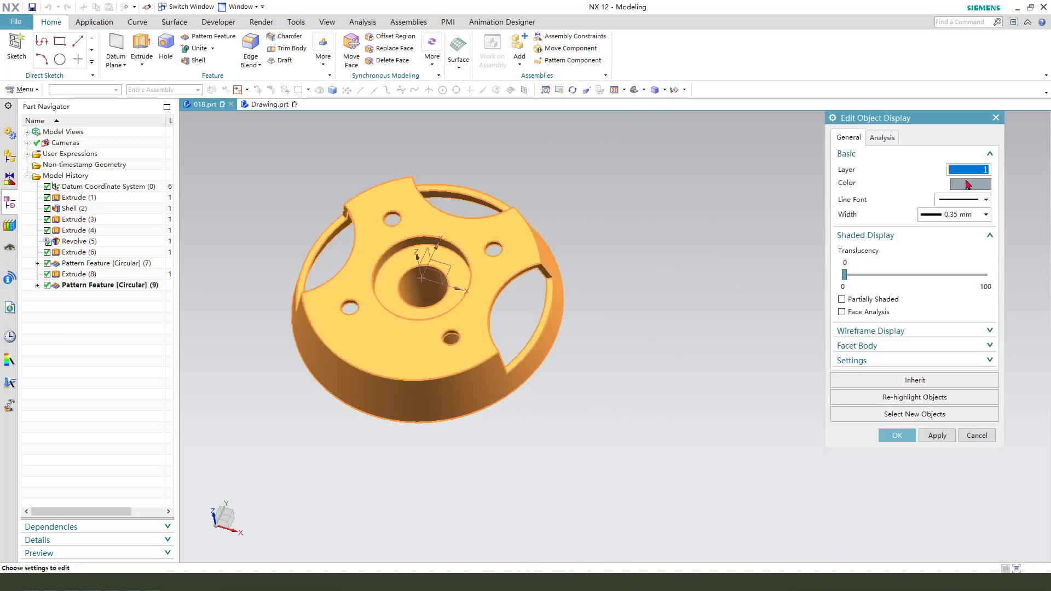
pyautogui.click(968, 178)
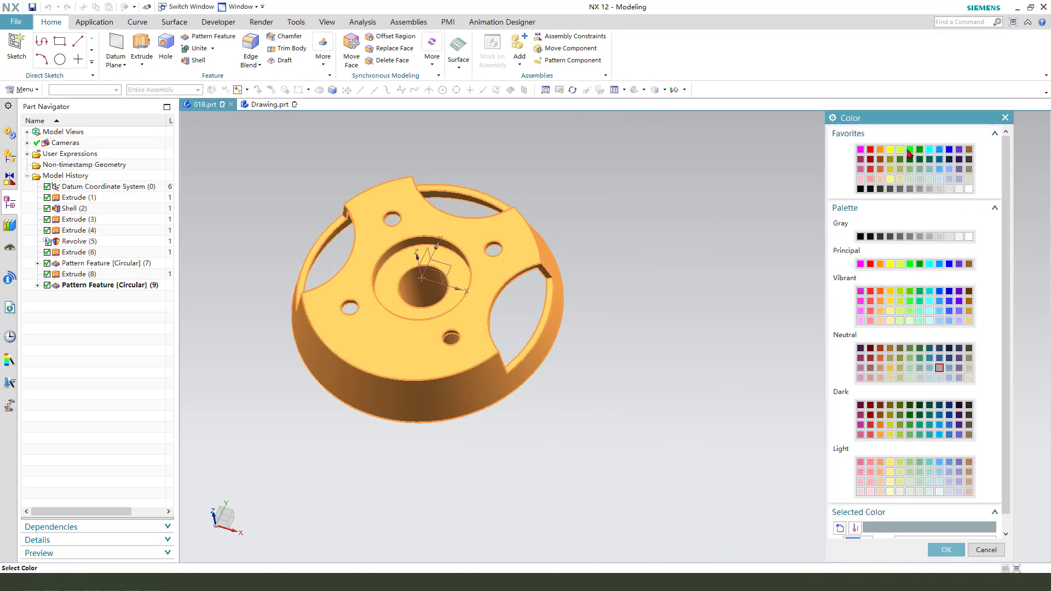
pyautogui.click(871, 152)
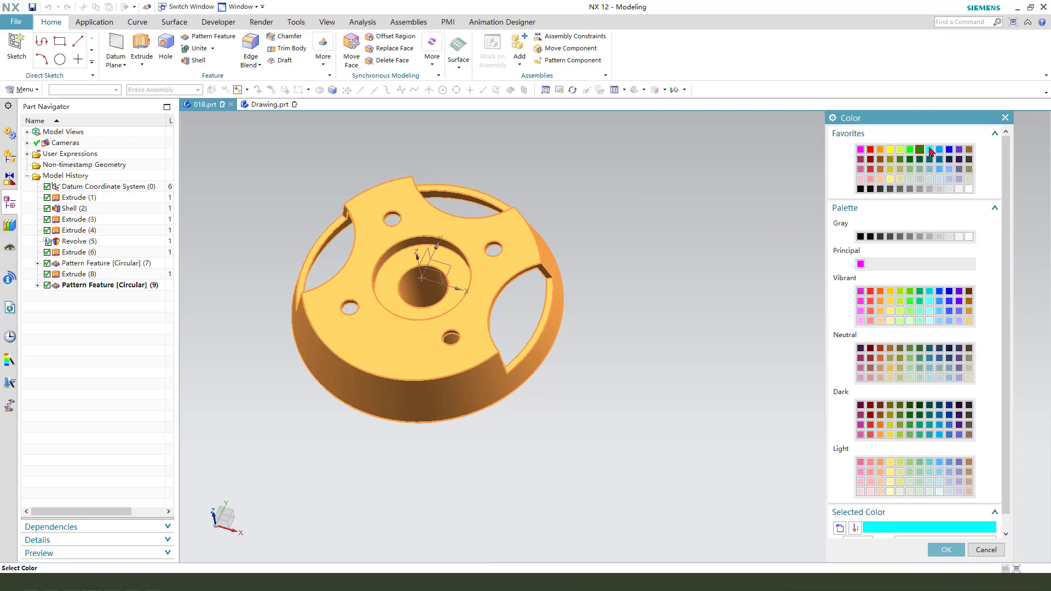
pyautogui.middleClick(652, 270)
pyautogui.middleClick(652, 270)
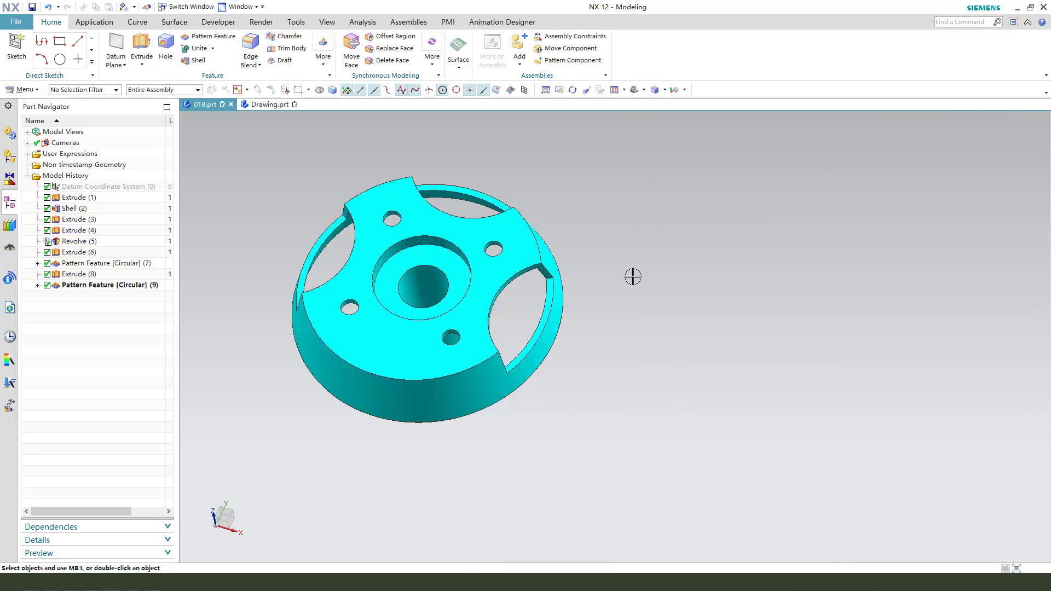